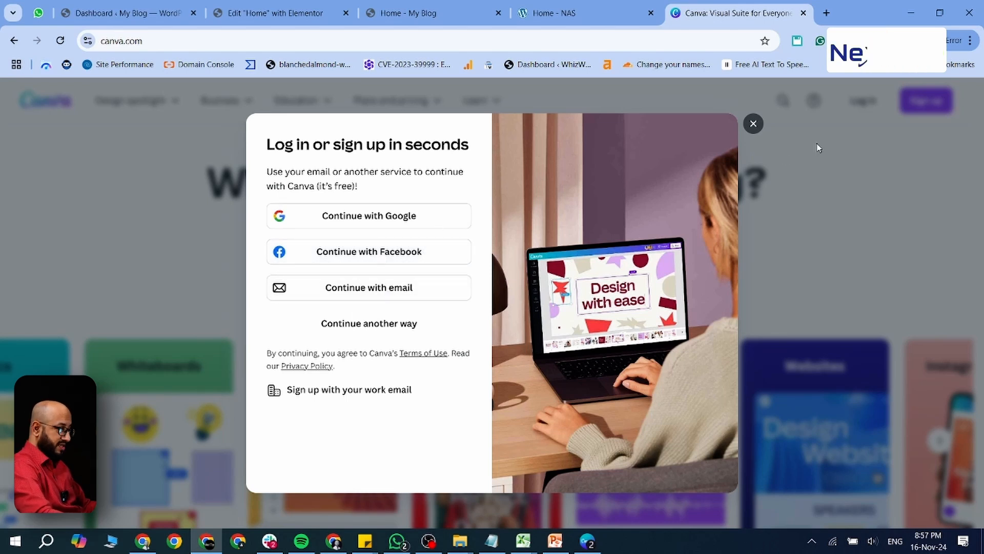
- Dismiss the login prompt, search the web for "canva desktop app", and open the Canva for Windows download page
click(753, 124)
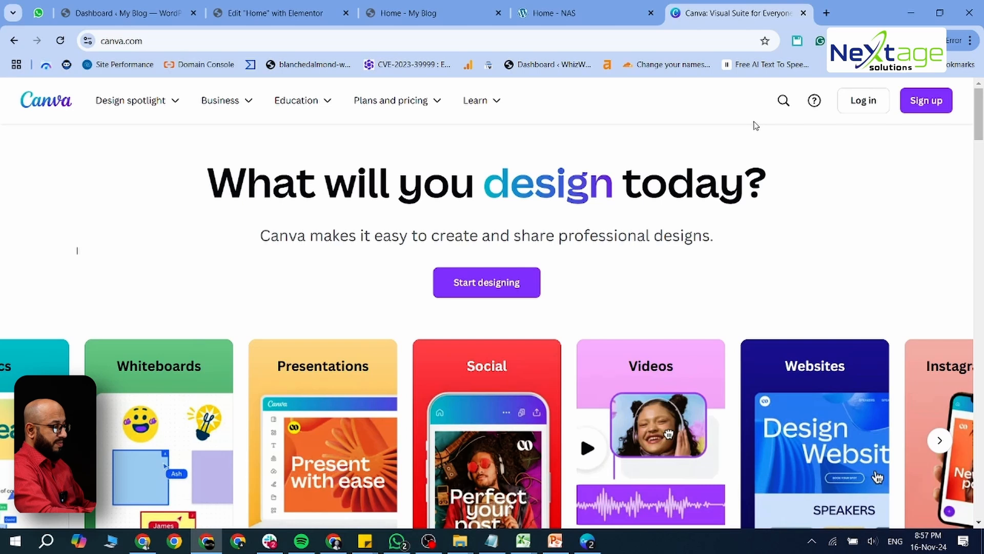
mouse_move(423, 104)
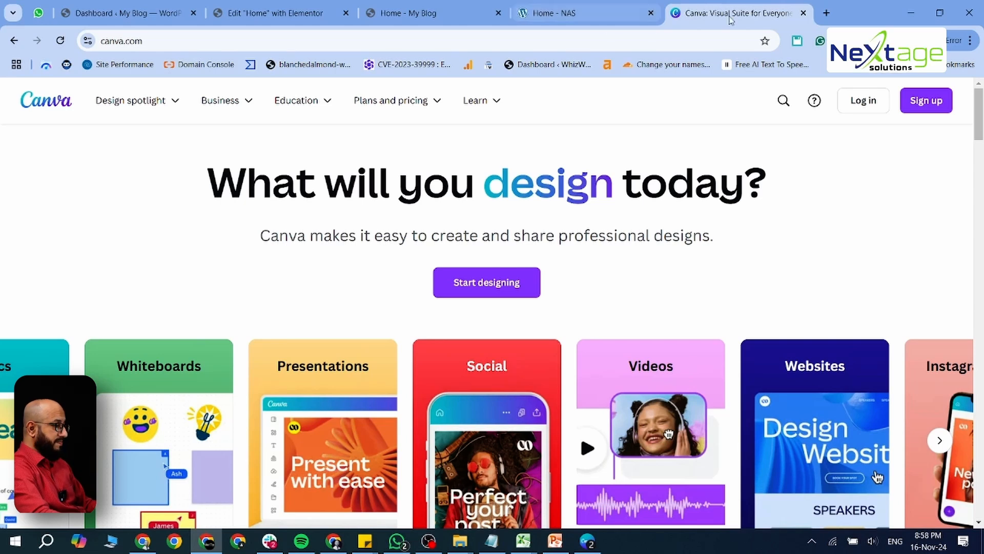
click(826, 12)
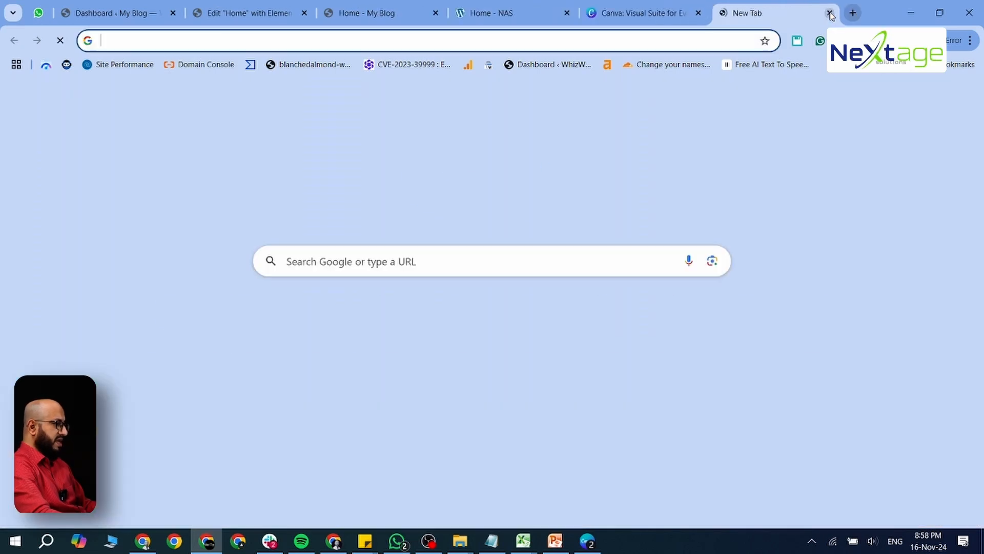
text(canva)
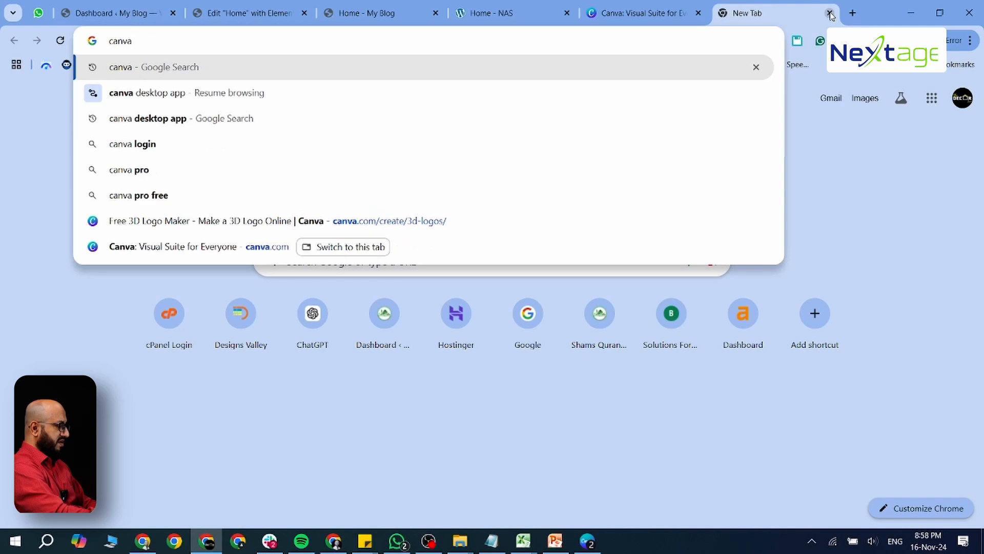
text( desktop)
key(Return)
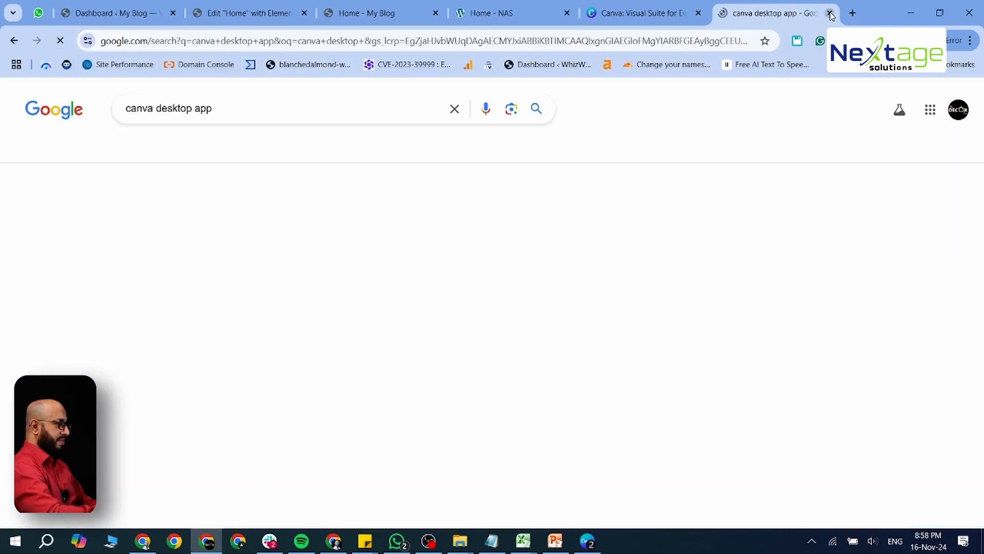
click(322, 219)
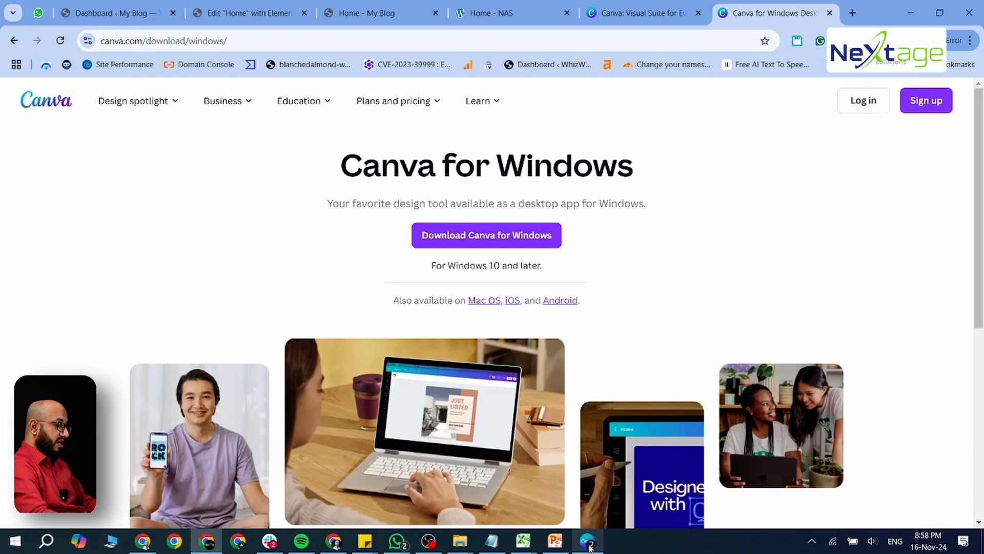
- Launch the installed Canva desktop app
key(super)
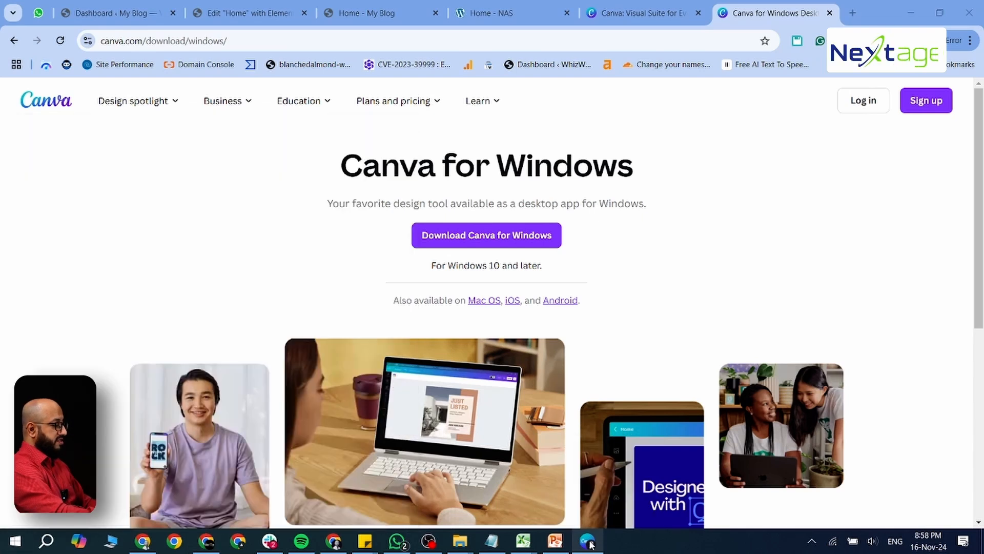
text(canva)
key(Return)
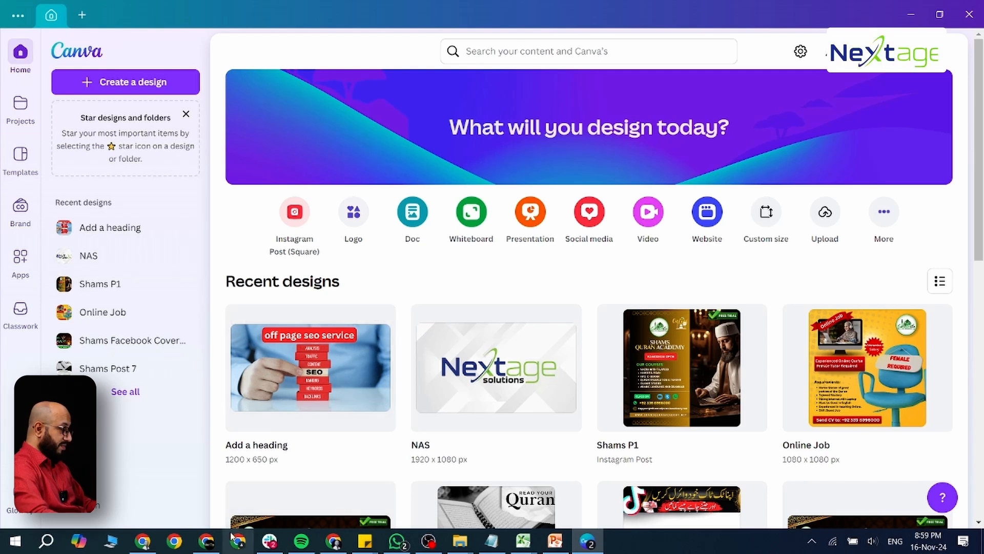
- Switch to Chrome and review the My Blog home page preview, including its header logo
click(208, 540)
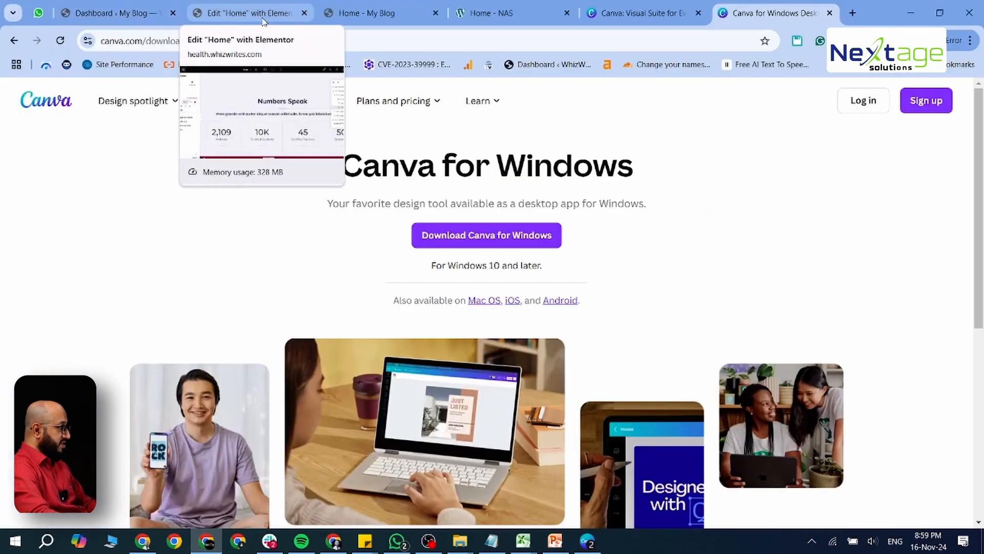
click(362, 14)
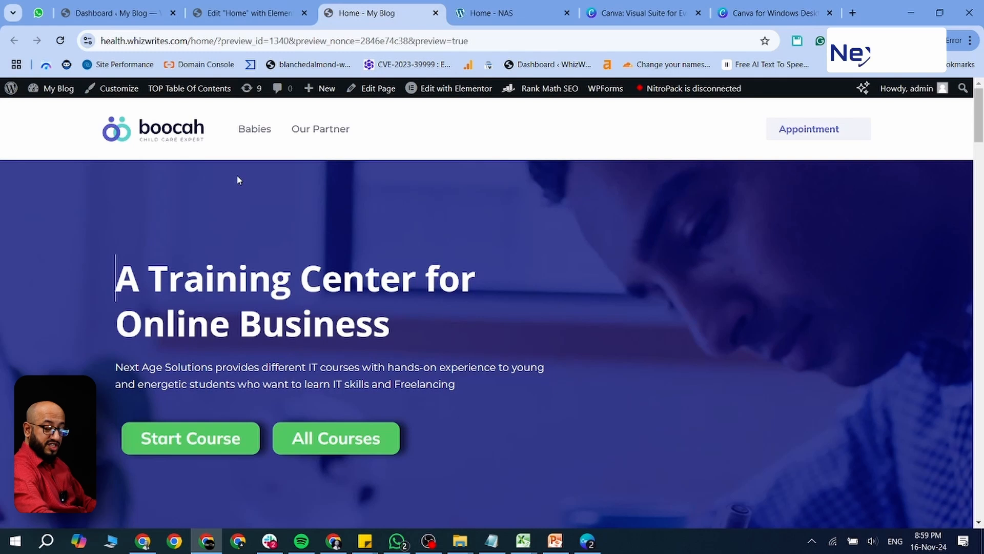
scroll(452, 283, down, 15)
scroll(450, 284, up, 15)
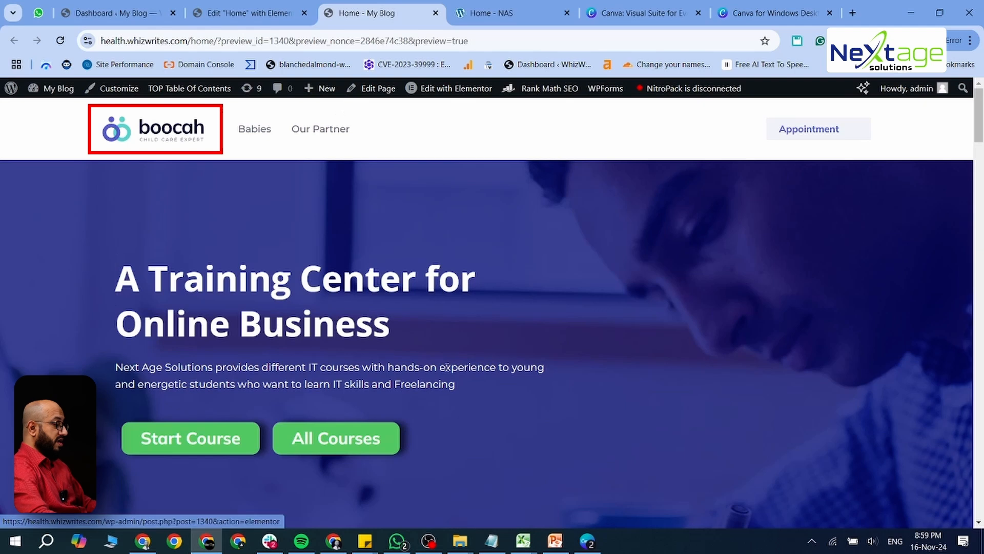
- Open the Nextage Solutions home page in Chrome and look at its header logo
click(587, 541)
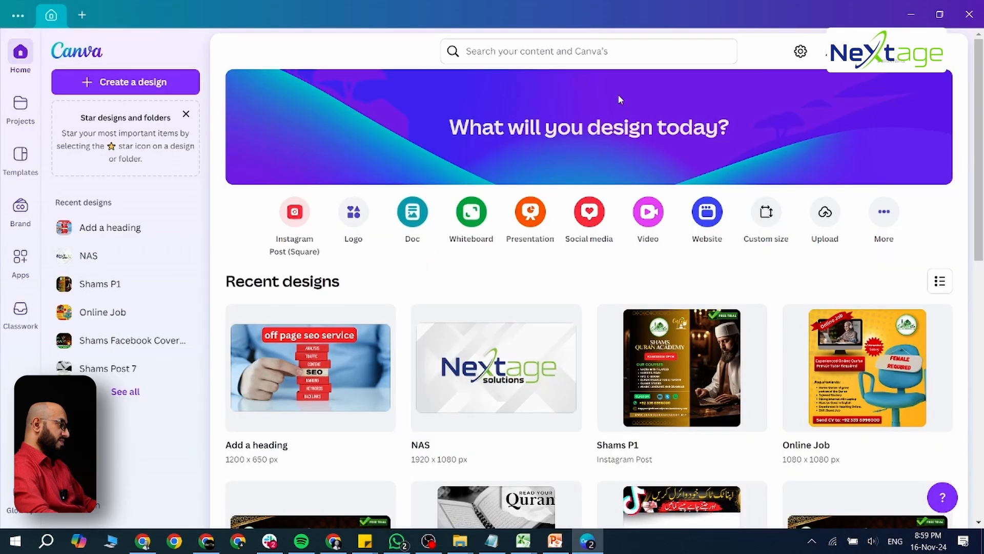
click(579, 51)
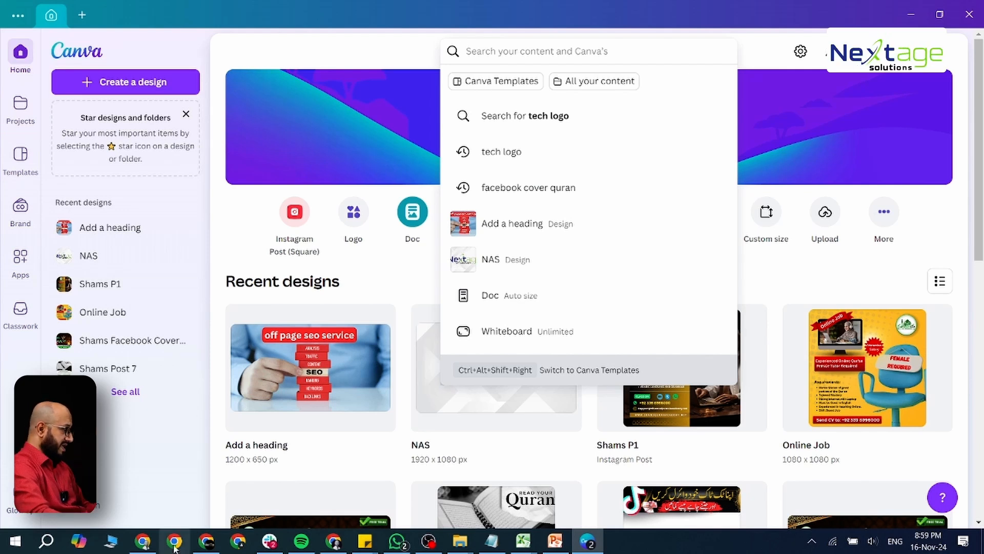
click(206, 541)
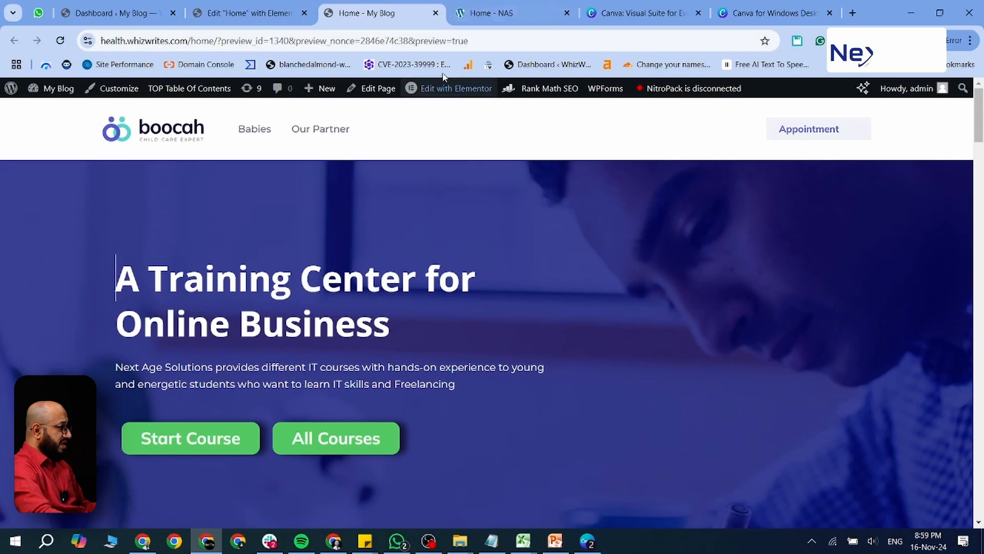
click(487, 13)
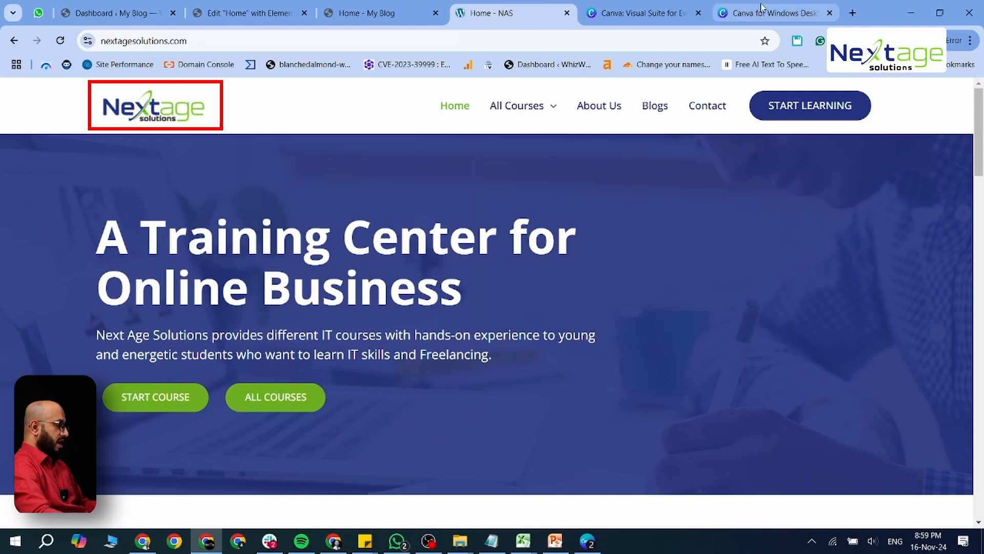
- Open designsvalley.com in a new browser tab and look at its header logo as another example
key(ctrl+t)
text(designsvalley.com)
key(Return)
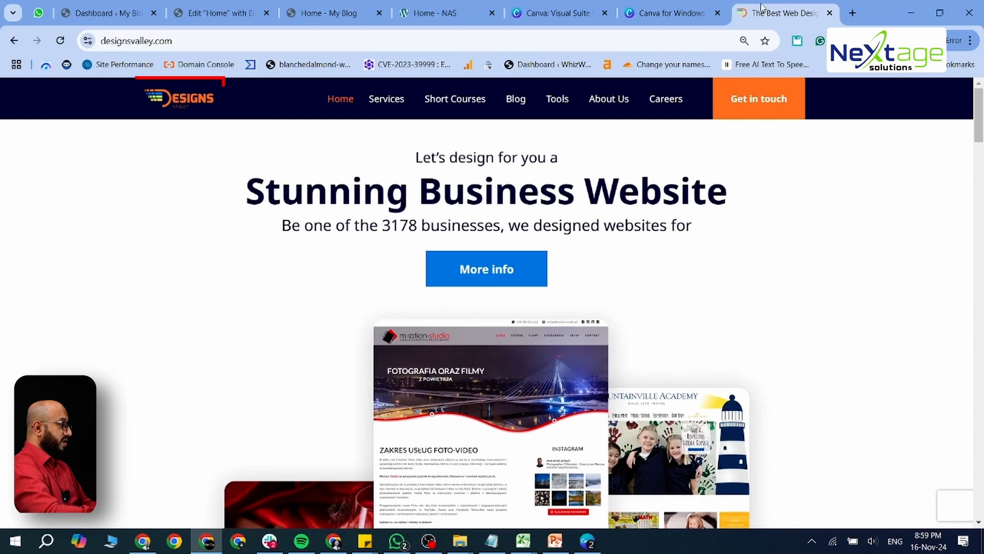
mouse_move(430, 121)
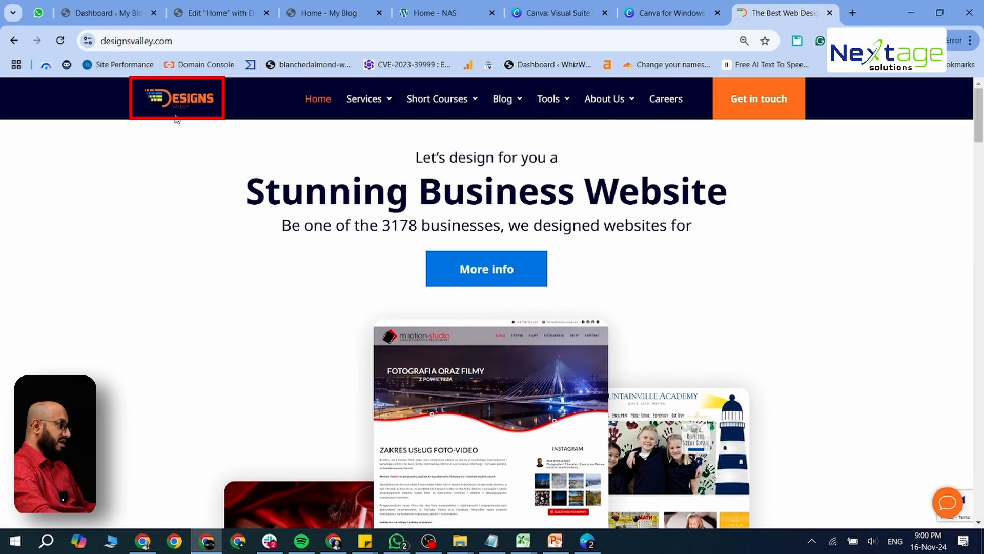
- Switch to the Canva desktop app and search it for "tech logo"
click(587, 541)
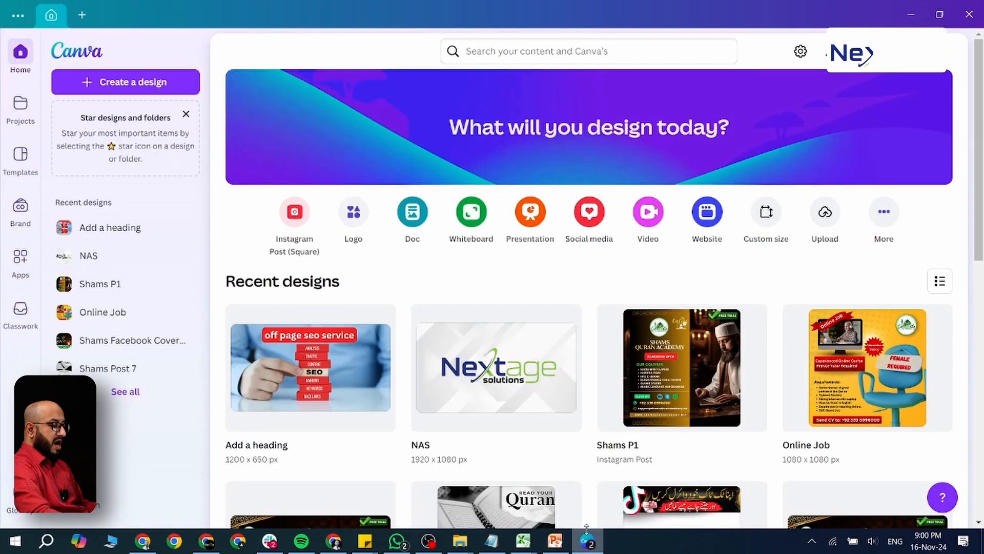
click(598, 51)
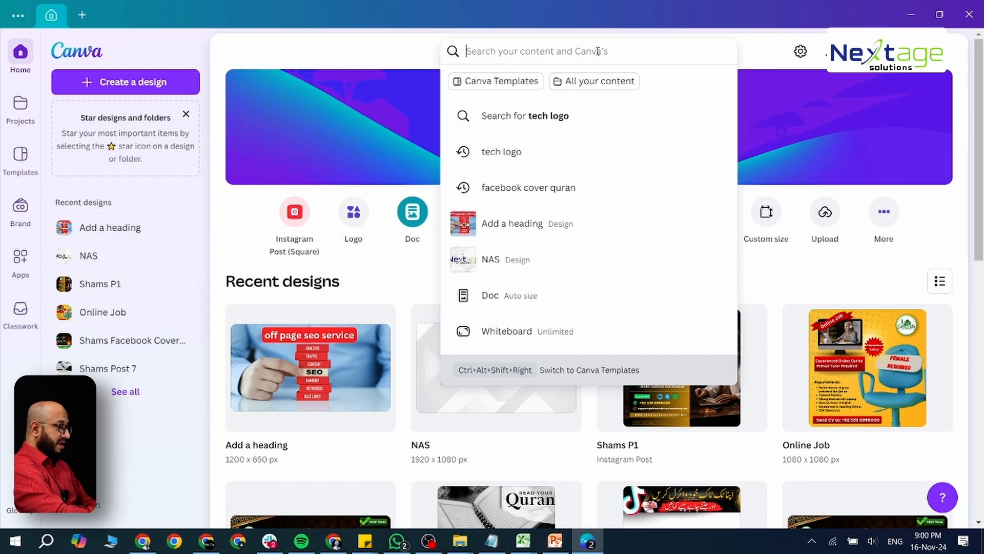
text(tec)
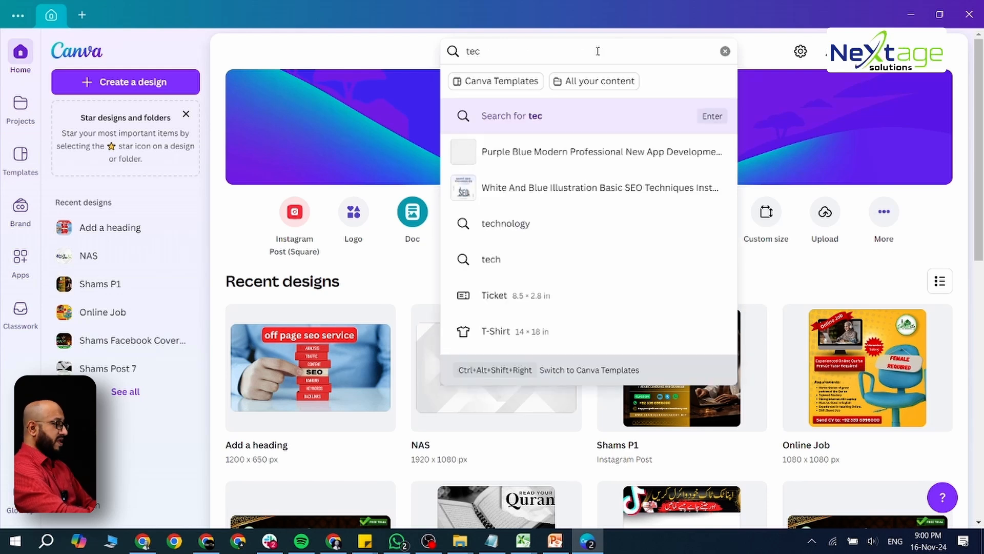
text(h)
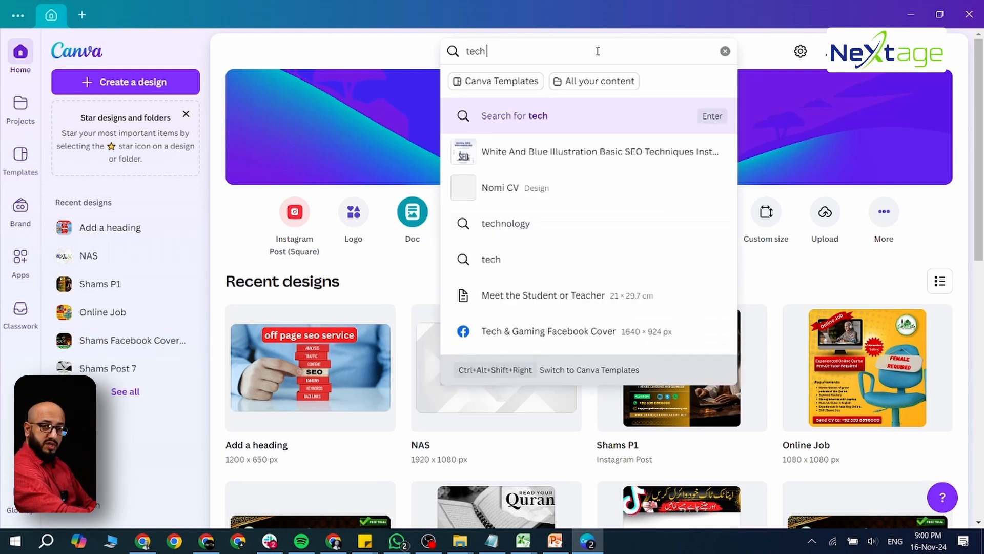
text( logo)
key(Return)
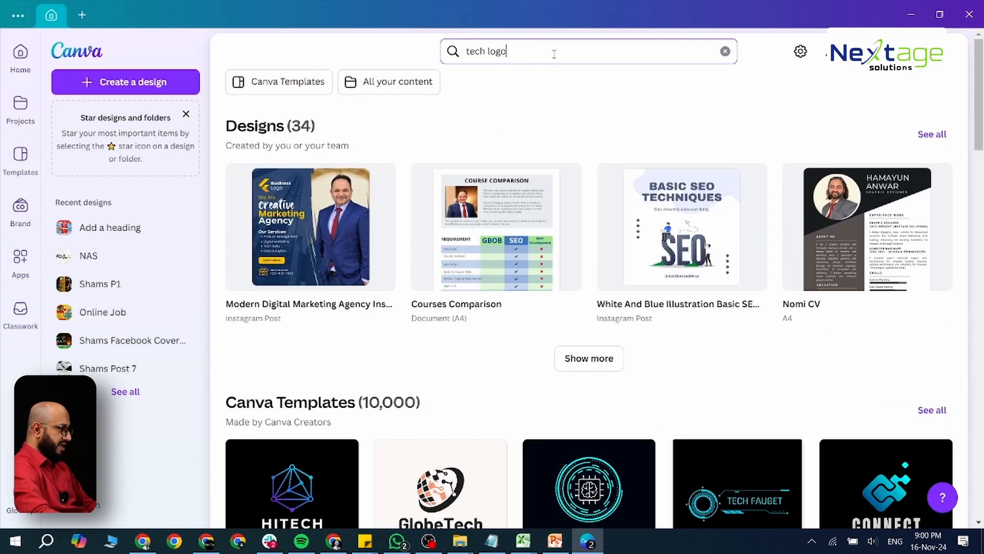
- Restrict the "tech logo" search to Canva Templates
click(554, 54)
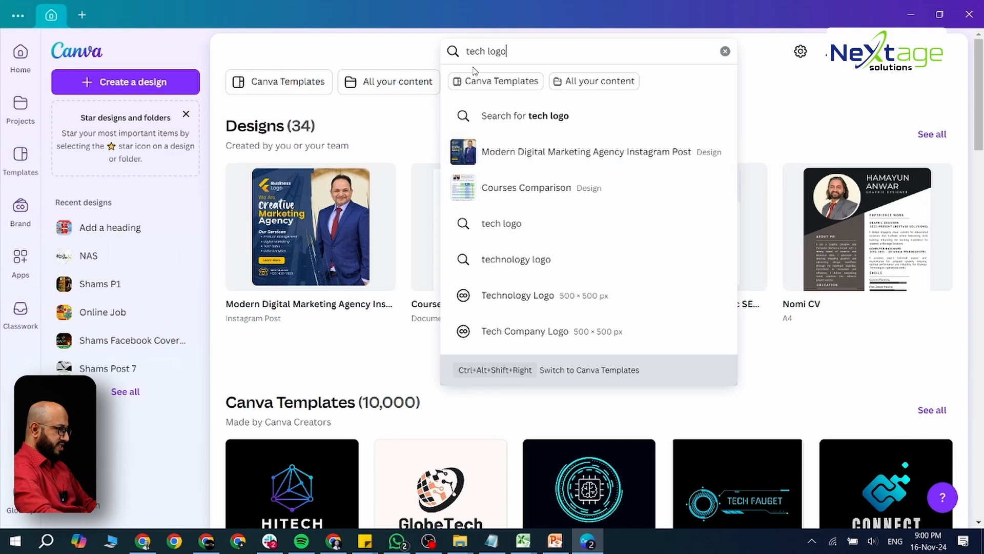
click(503, 82)
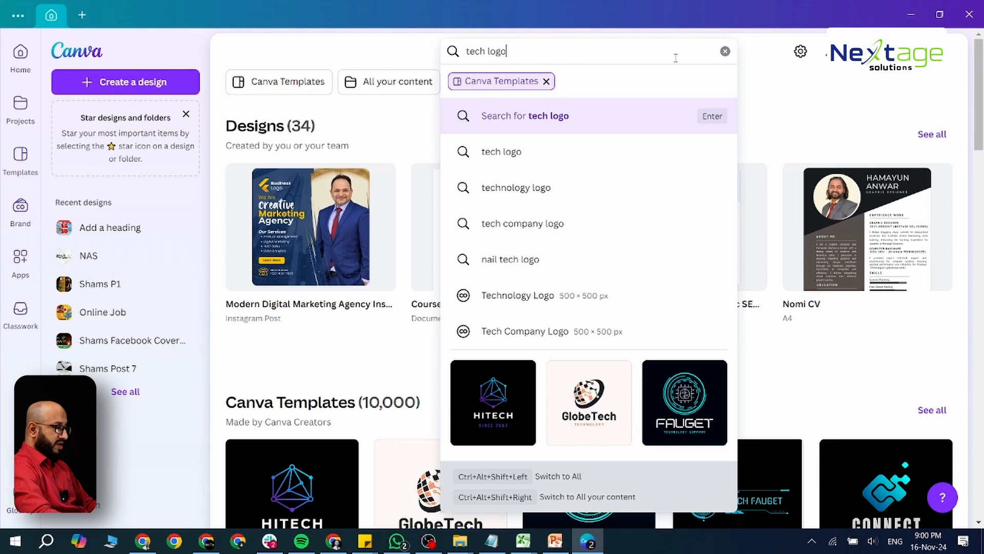
key(Return)
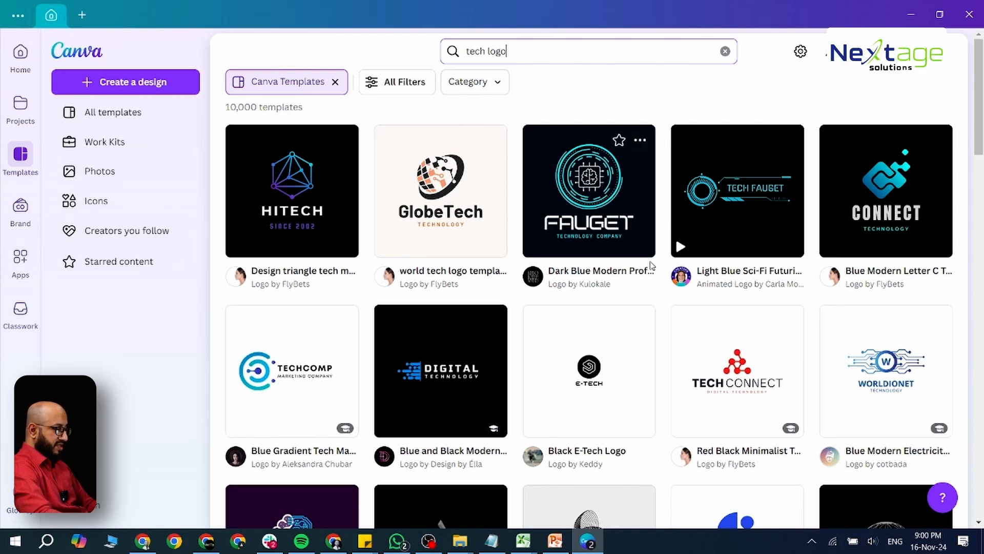
- Browse the tech logo templates and open the preview of the Black Gold Minimalist Code Tech Logo
scroll(656, 277, down, 2)
scroll(654, 282, down, 4)
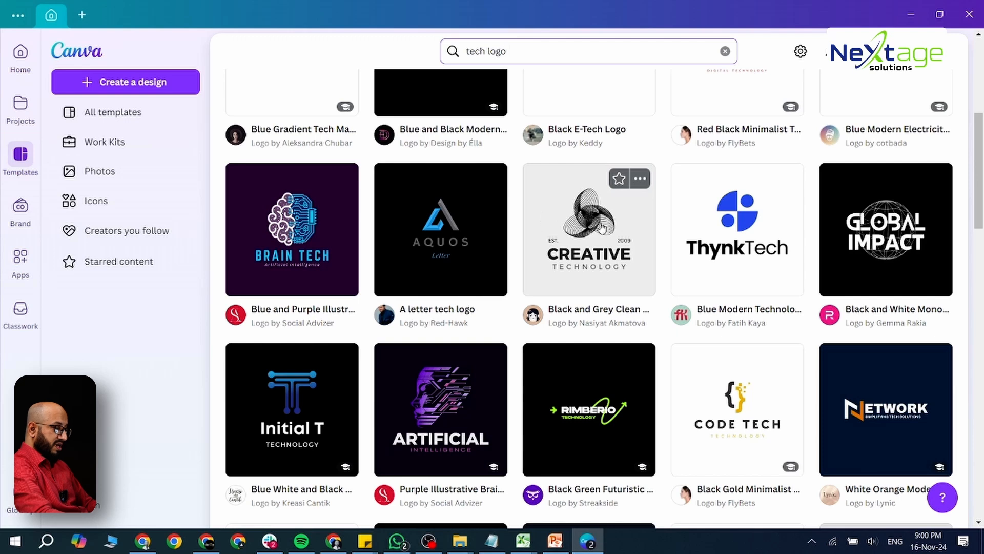
scroll(615, 222, down, 2)
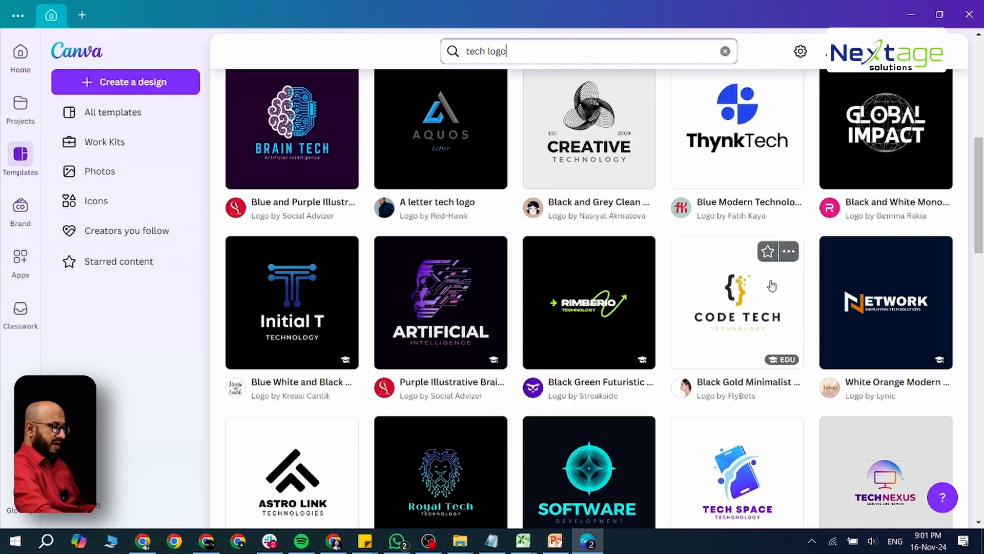
scroll(738, 306, up, 2)
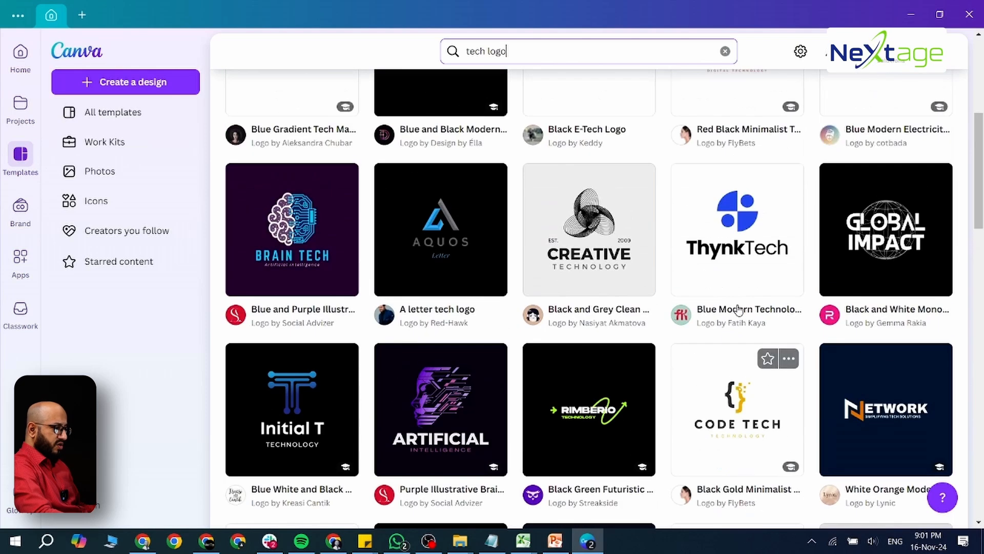
click(791, 360)
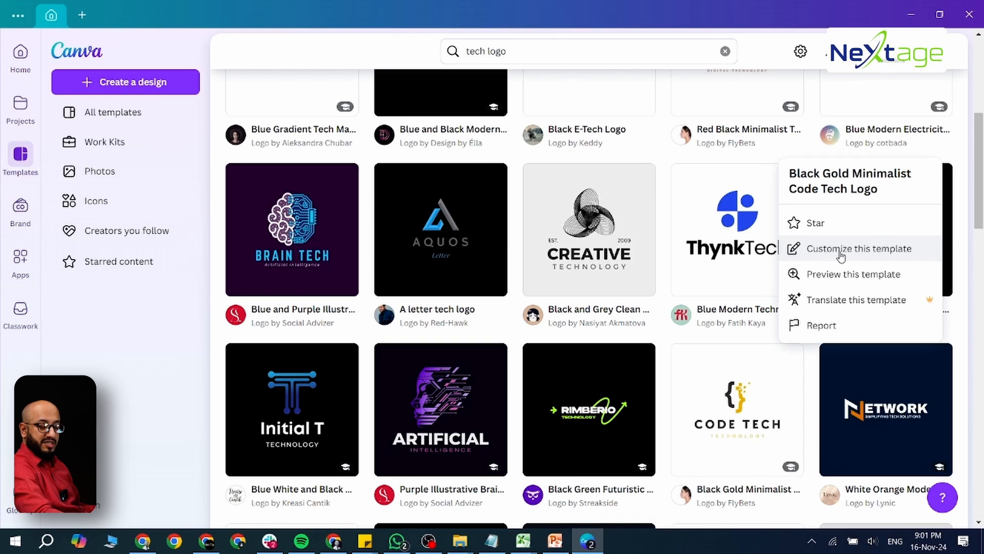
click(736, 427)
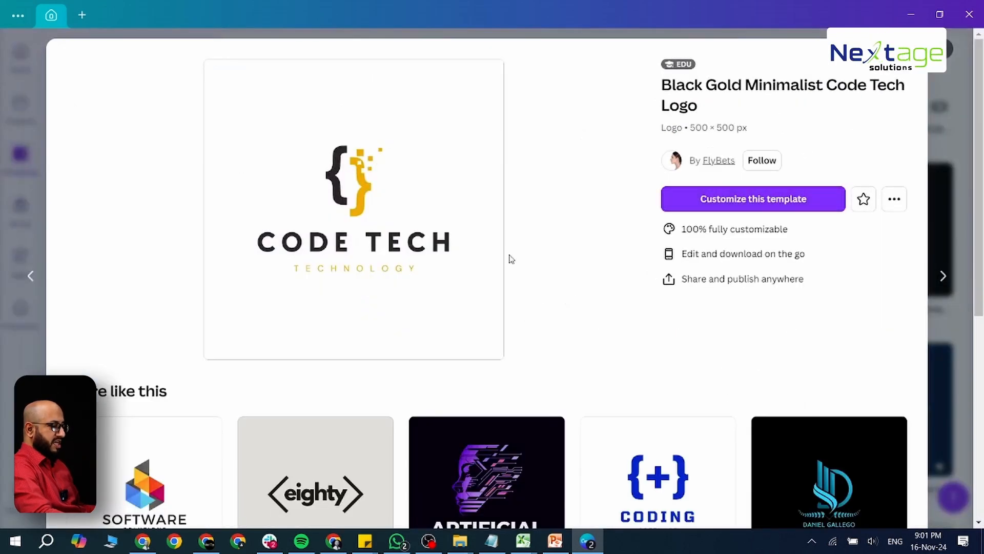
- Choose the Abstract Colorful Technology Solutions Professional Logo from the similar templates and open it for customization
scroll(494, 269, down, 4)
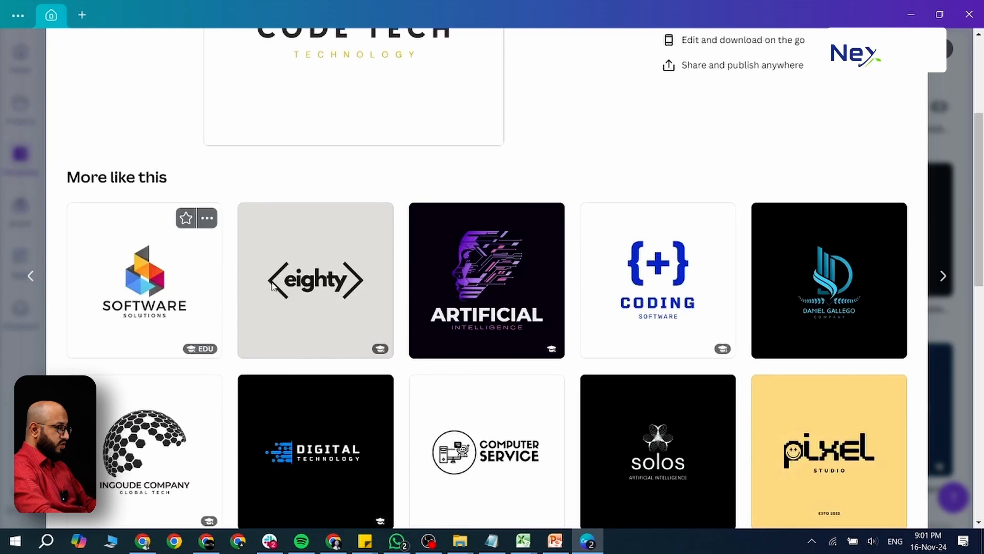
scroll(723, 369, down, 4)
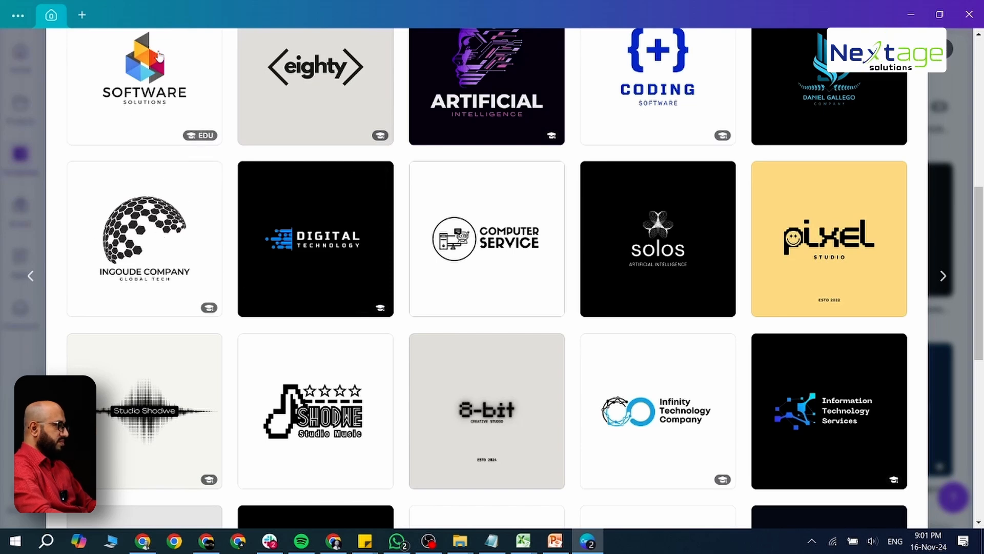
scroll(154, 164, up, 2)
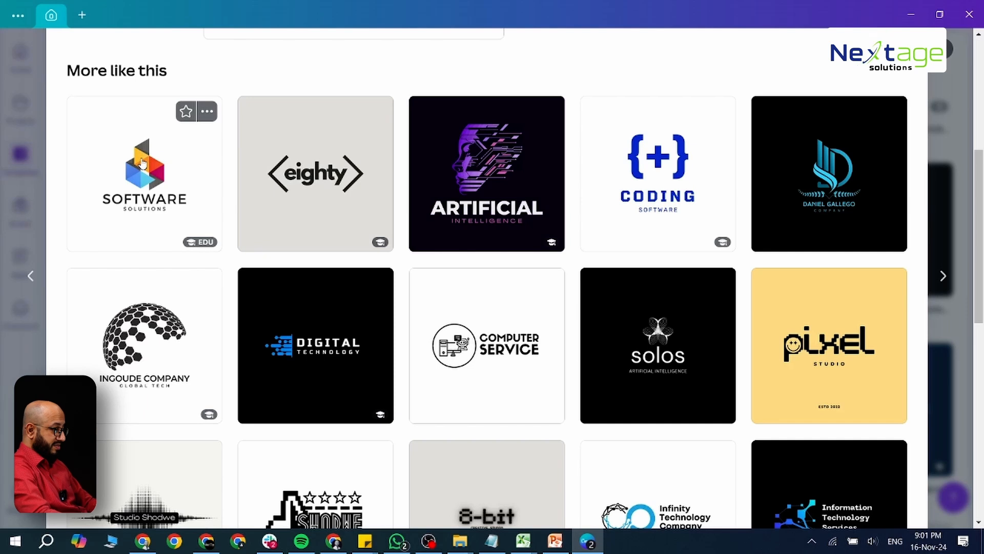
click(143, 164)
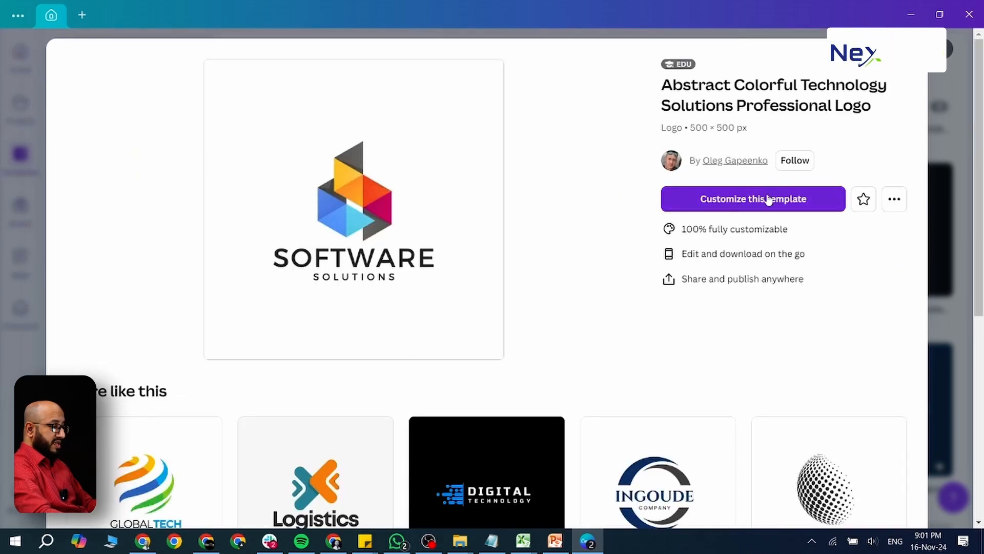
click(765, 199)
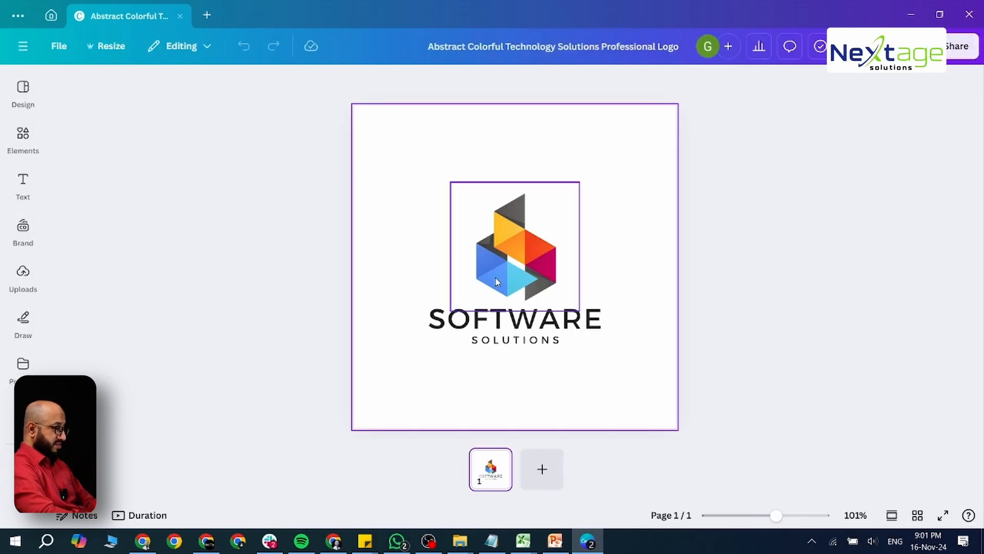
- Inspect the editing options of the symbol and both text lines in the Software Solutions logo, and close the design
click(497, 281)
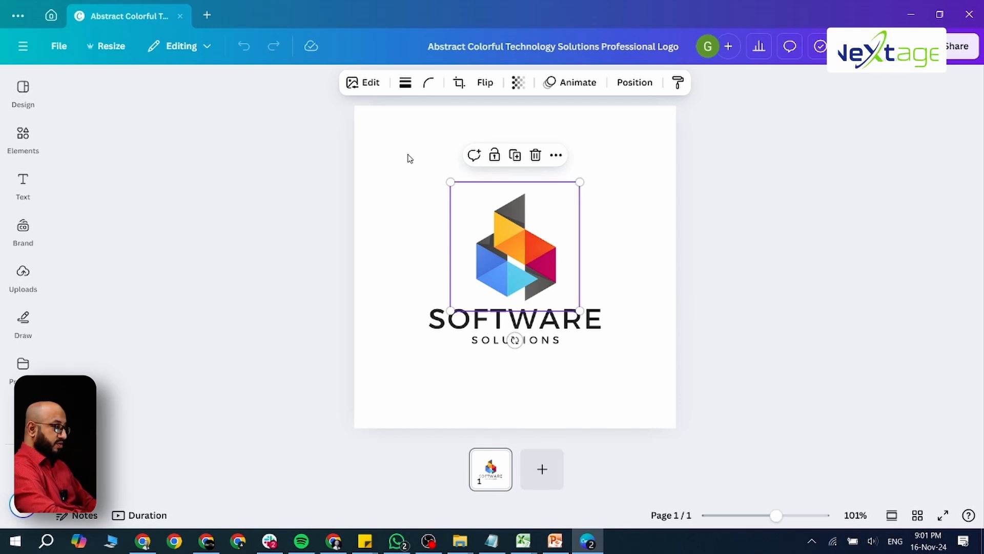
click(508, 319)
click(506, 344)
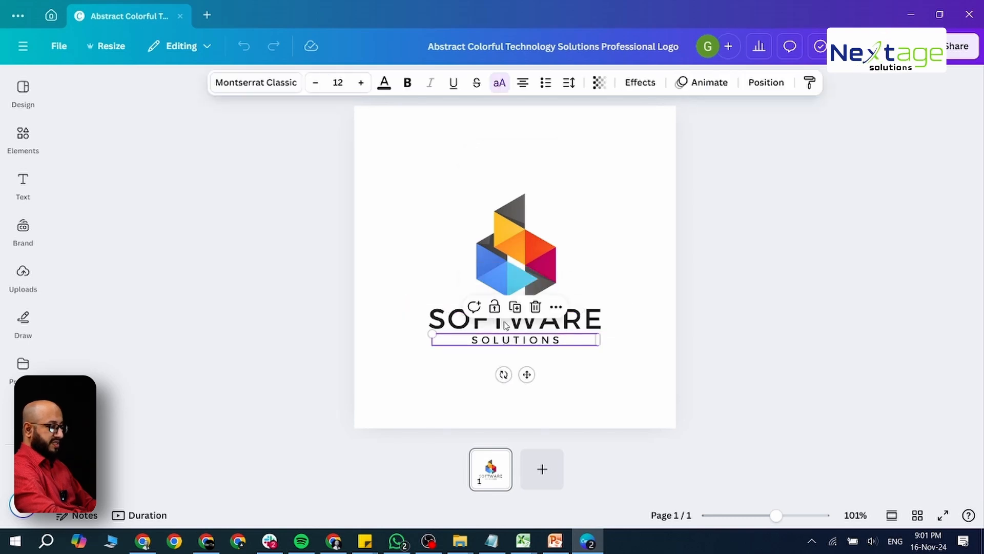
click(514, 258)
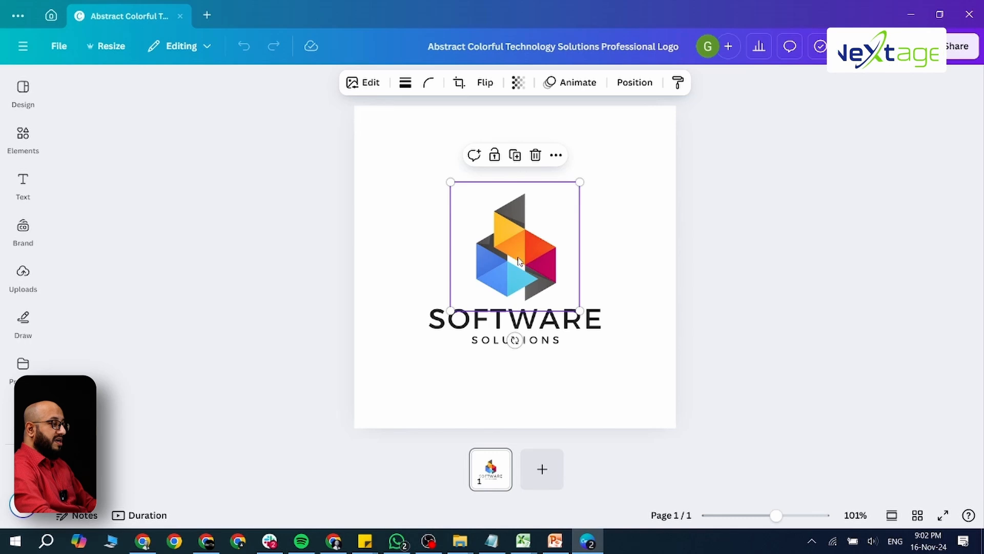
click(181, 16)
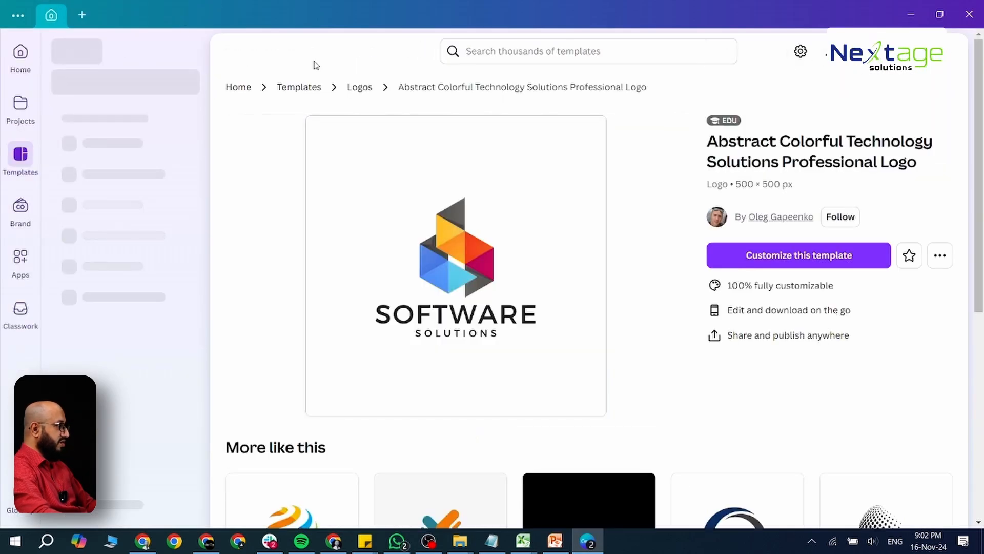
- Choose the Blue and Orange Circle Global Networking Tech Logo from the similar templates and open it for customization
click(536, 56)
scroll(569, 337, down, 4)
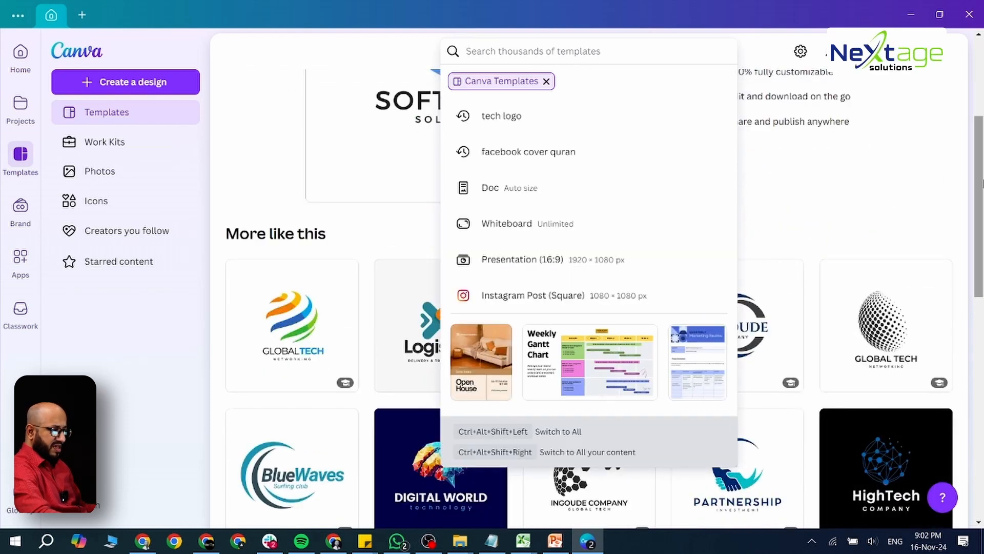
click(981, 185)
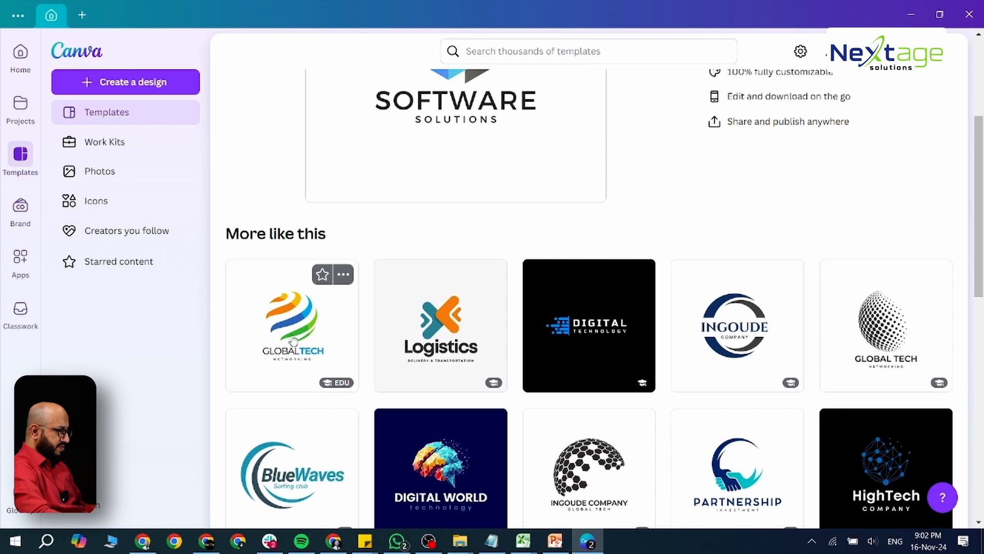
click(305, 312)
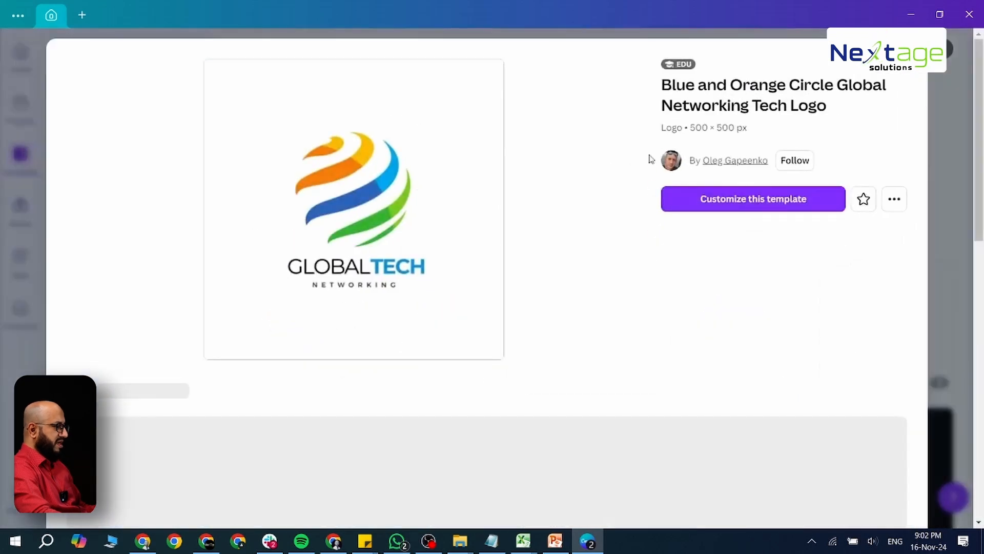
click(729, 206)
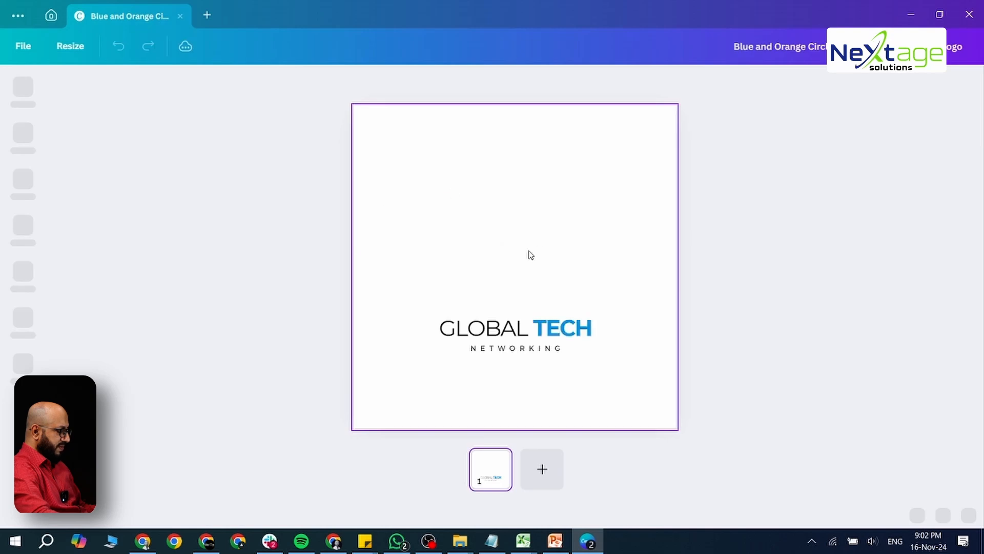
- Examine the globe symbol and the GLOBAL and TECH words as separately selectable elements
click(522, 226)
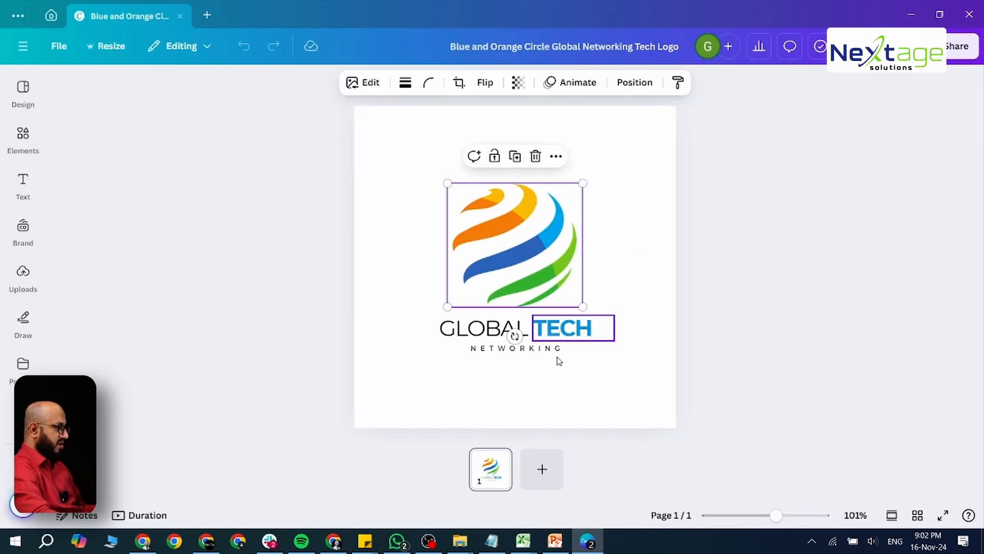
click(556, 335)
click(487, 327)
- Apply the Sandi filter from the Warm group to the globe symbol
click(492, 252)
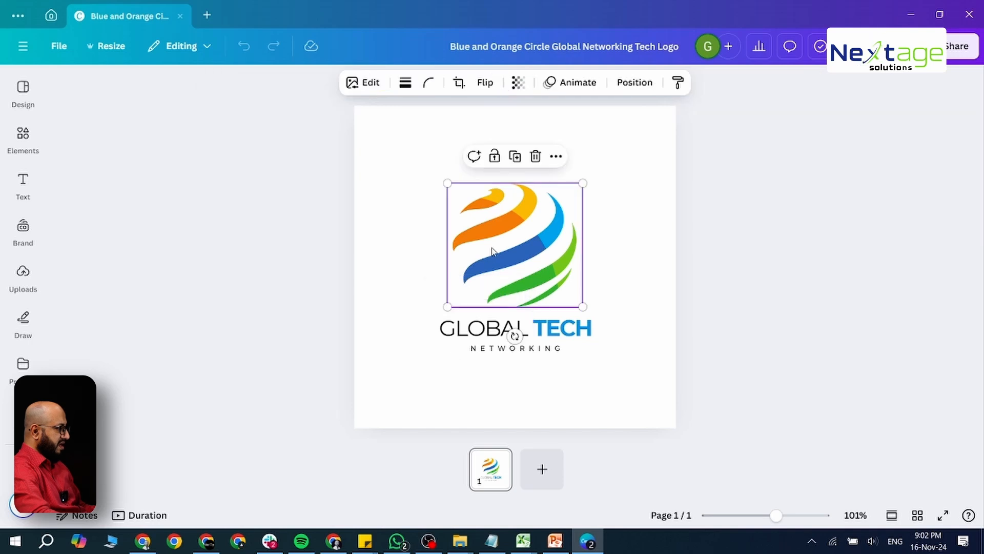
click(359, 83)
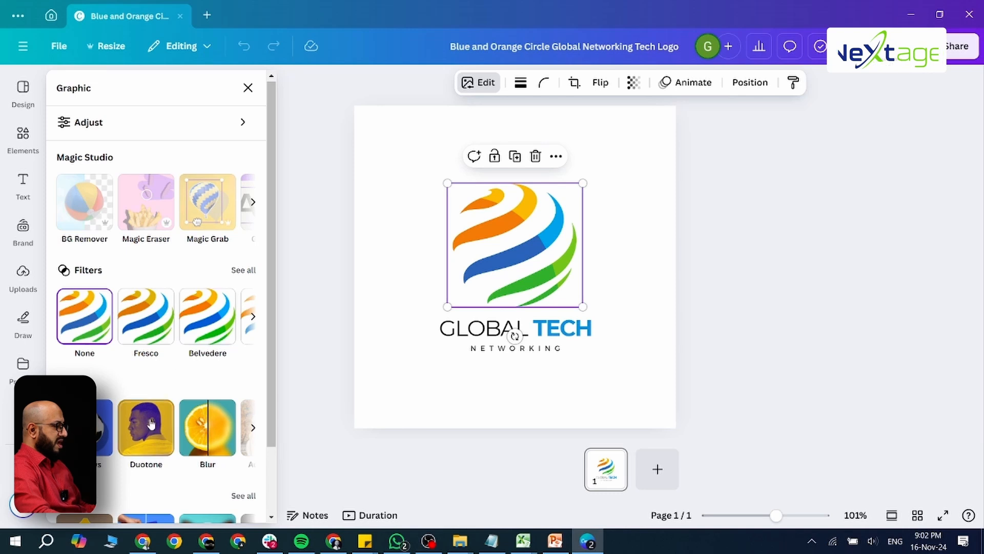
click(245, 272)
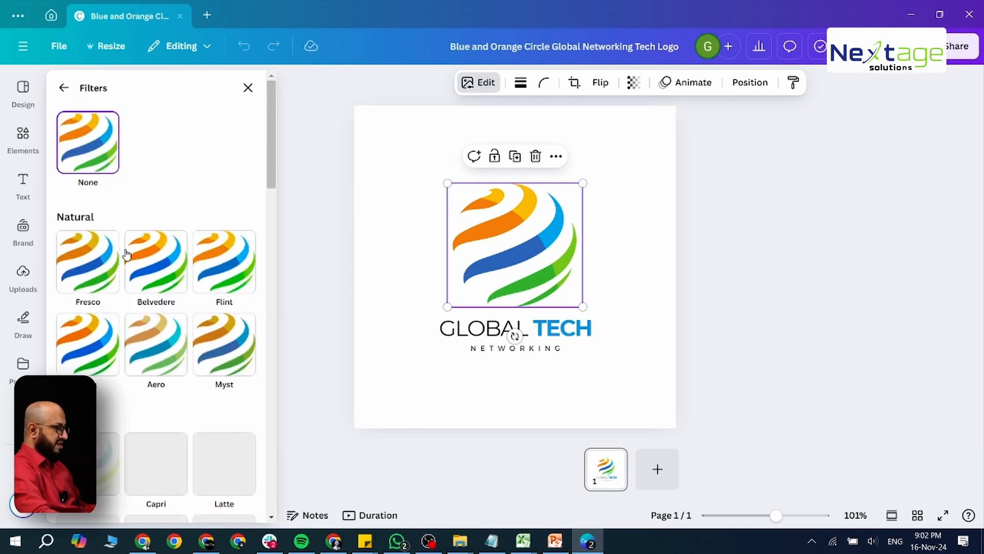
scroll(149, 394, down, 4)
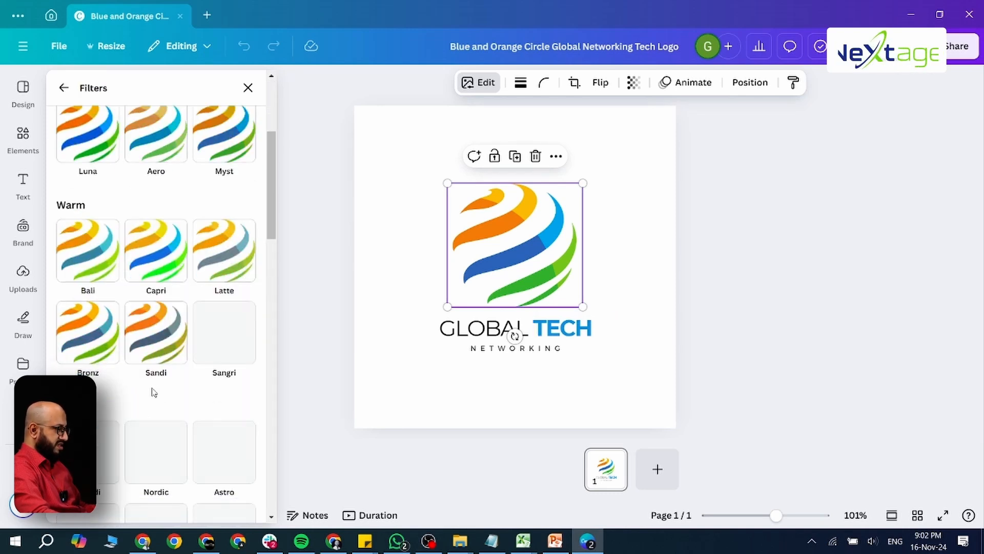
click(153, 333)
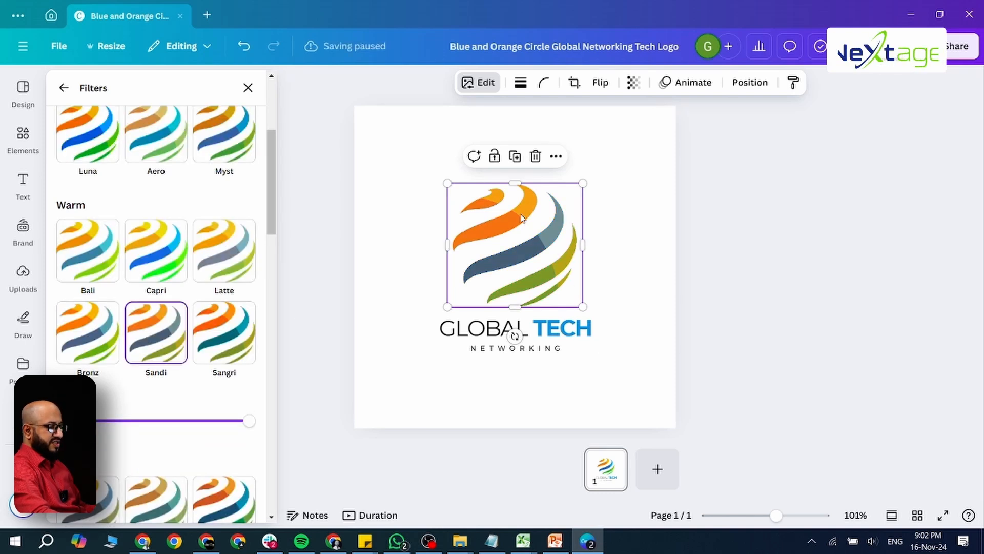
click(248, 88)
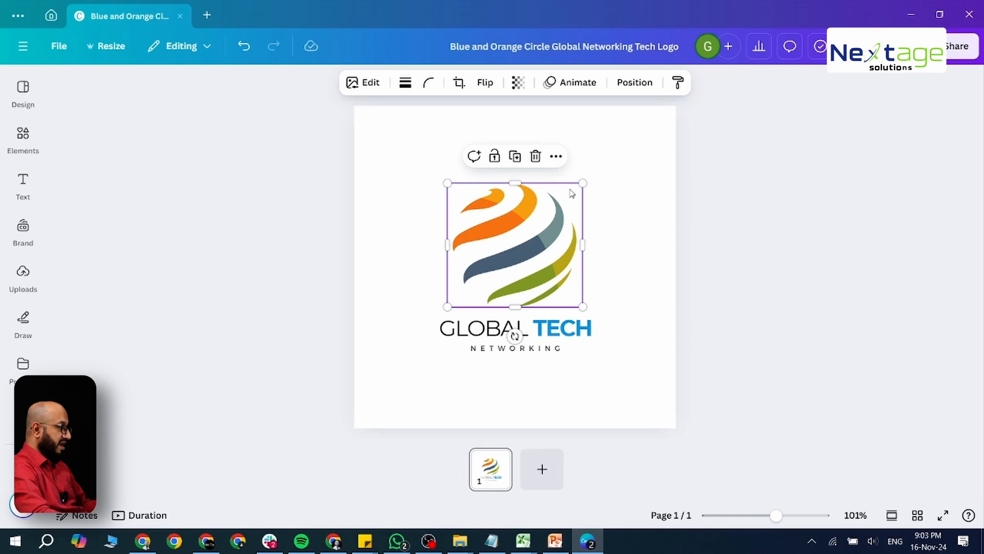
- Close the Global Tech design and open the similar Blue Flat Illustrative Finance Company Logo for customization
click(180, 16)
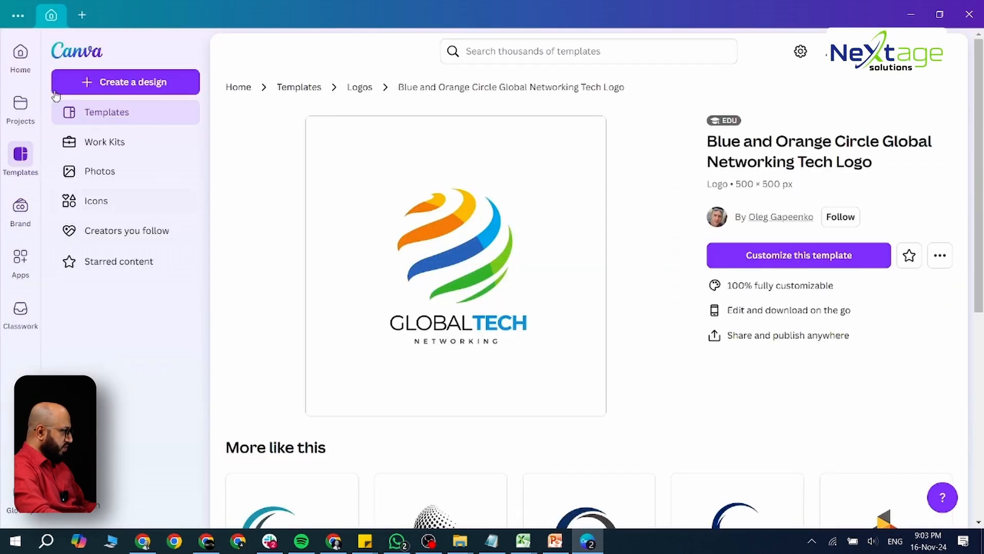
scroll(453, 321, down, 4)
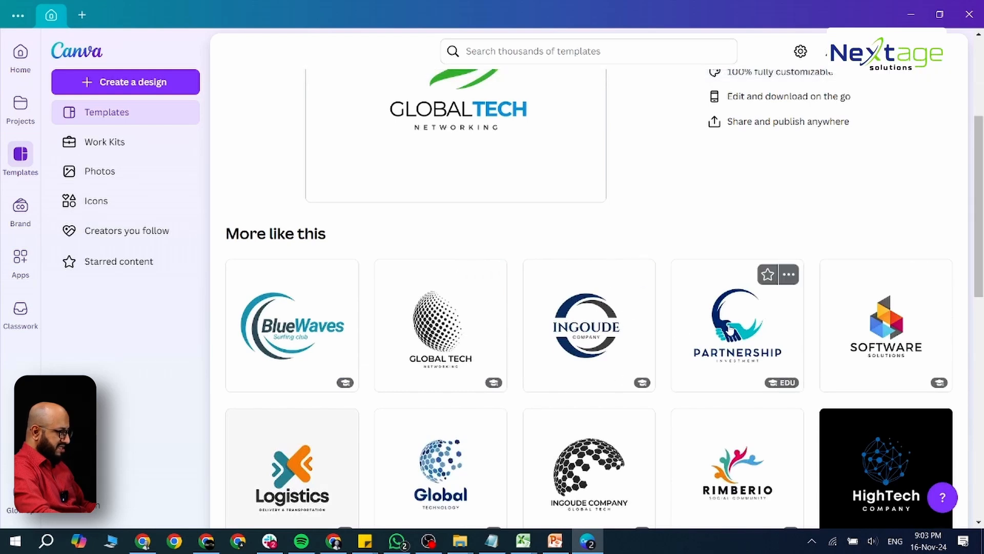
click(731, 328)
click(729, 201)
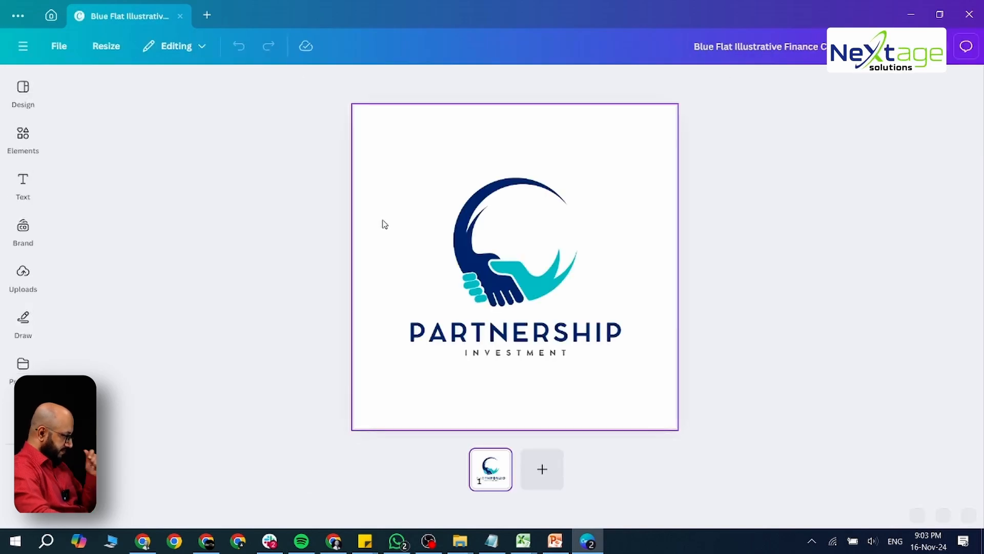
- Recolor the handshake symbol, changing its navy part to the brighter dark blue and its teal part to green from the default colors
click(532, 252)
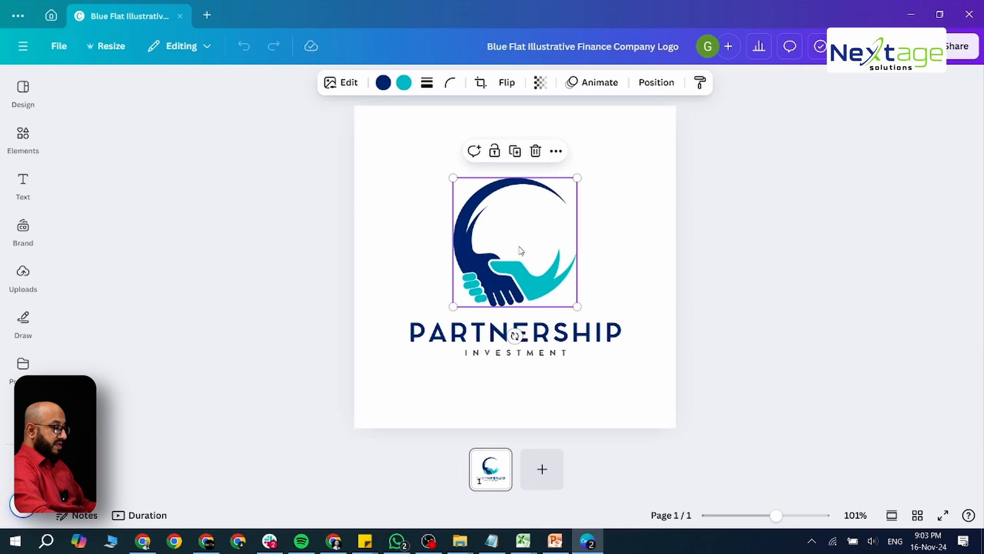
click(384, 83)
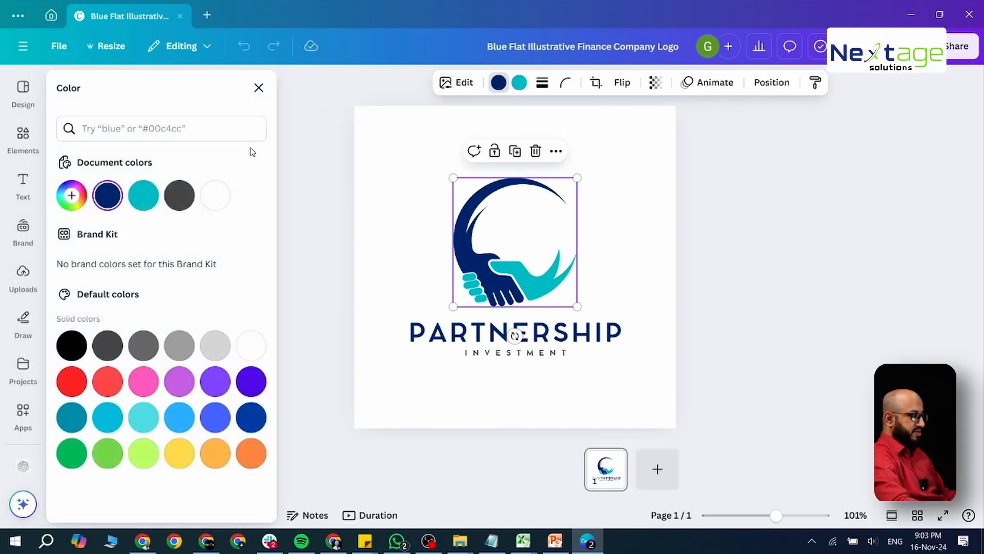
click(251, 413)
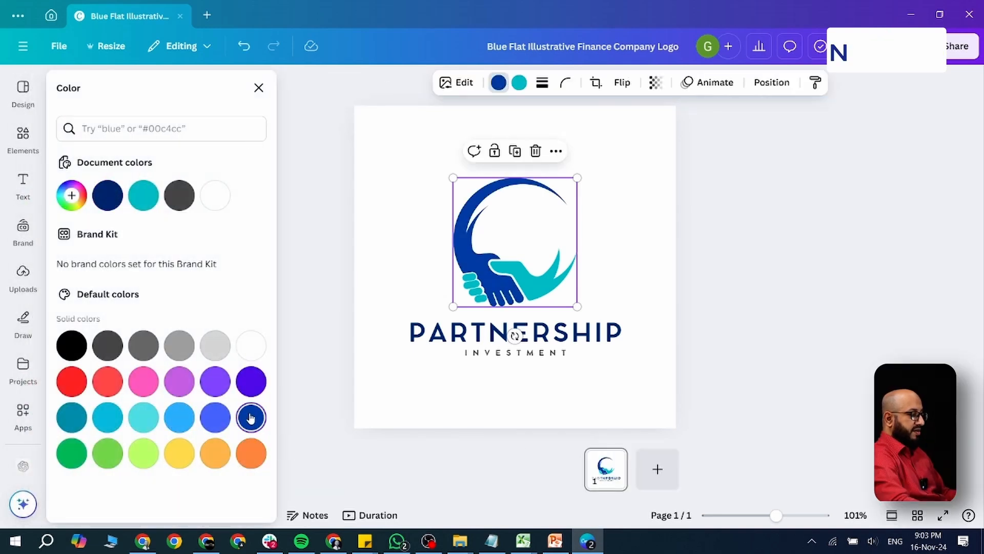
click(520, 88)
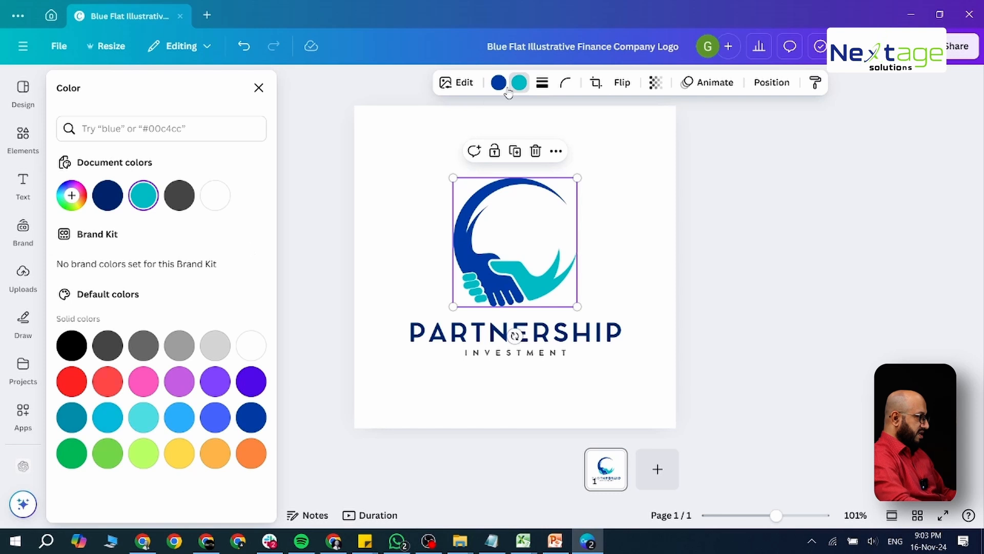
click(77, 458)
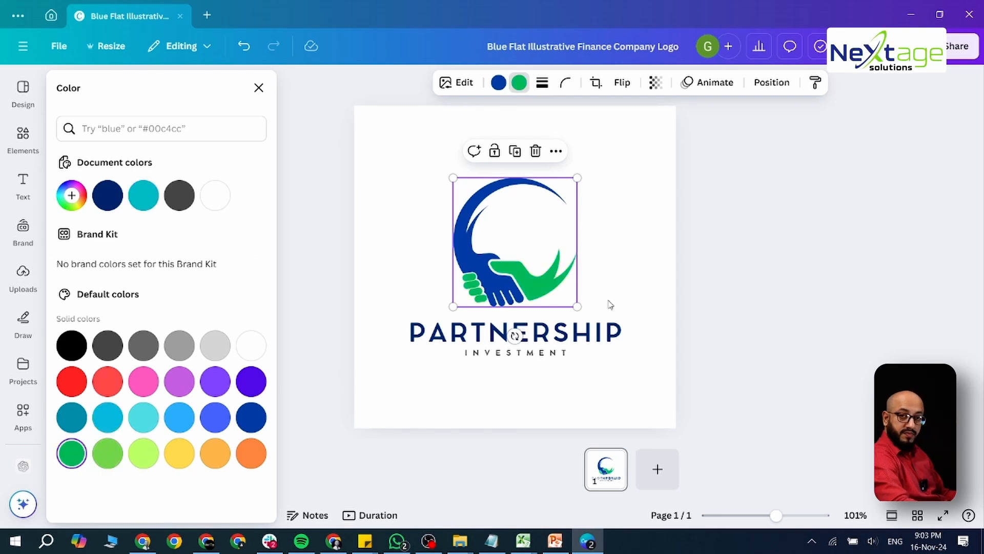
click(618, 226)
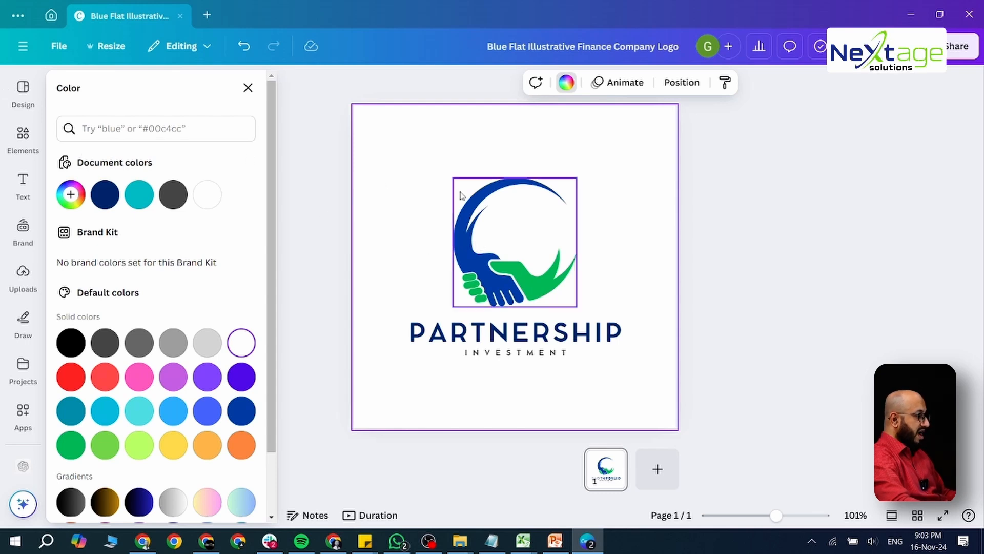
click(12, 139)
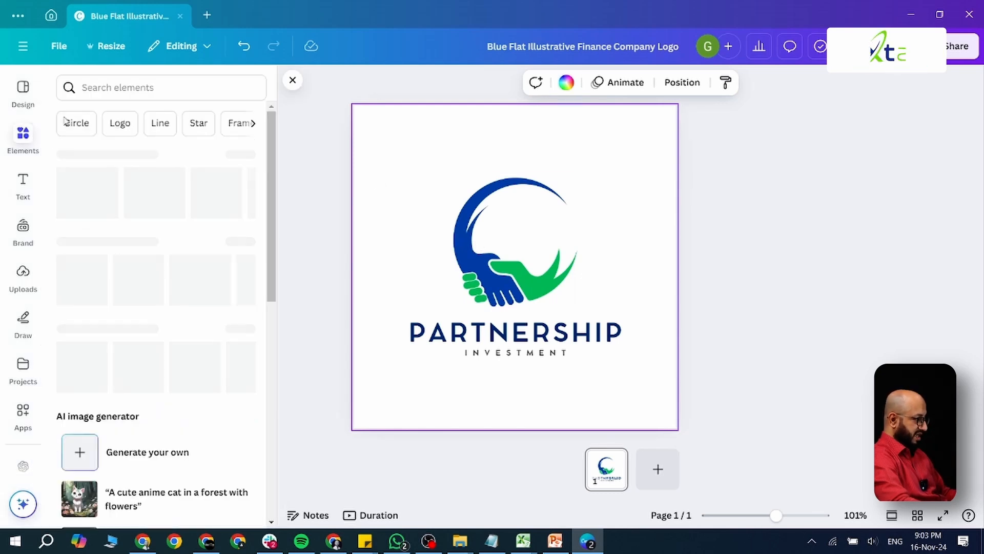
click(170, 90)
text(te)
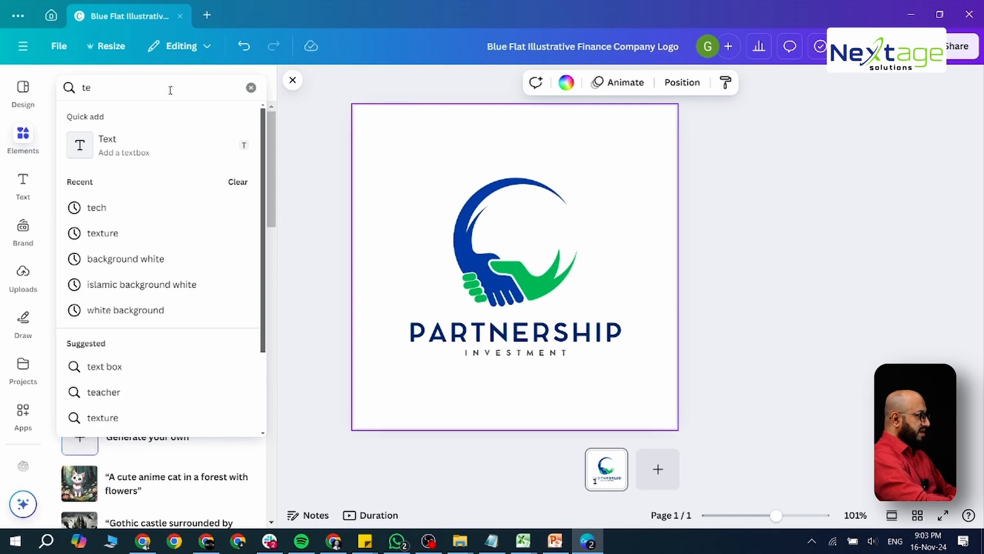
- Search the logo templates inside the editor for "tech" and browse the designs offered
click(24, 85)
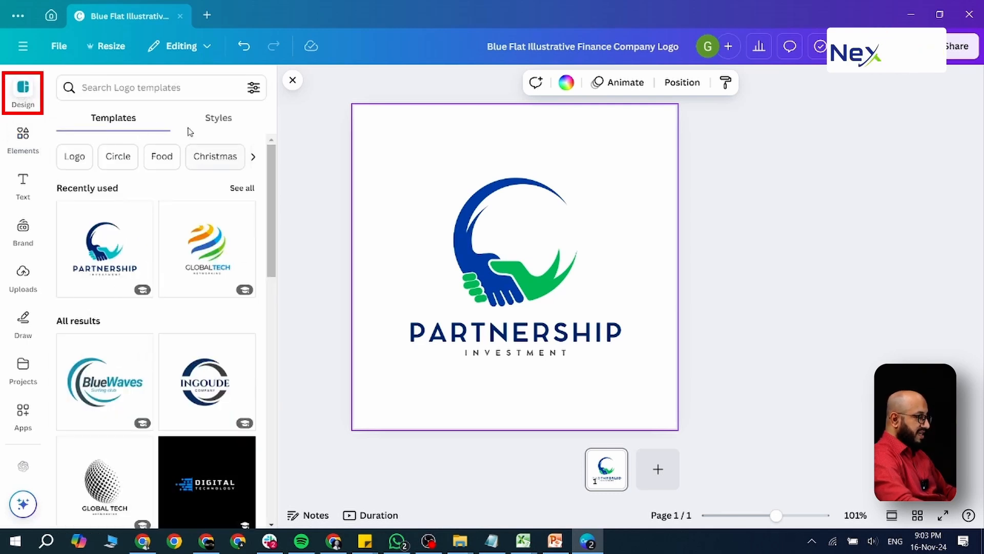
click(168, 90)
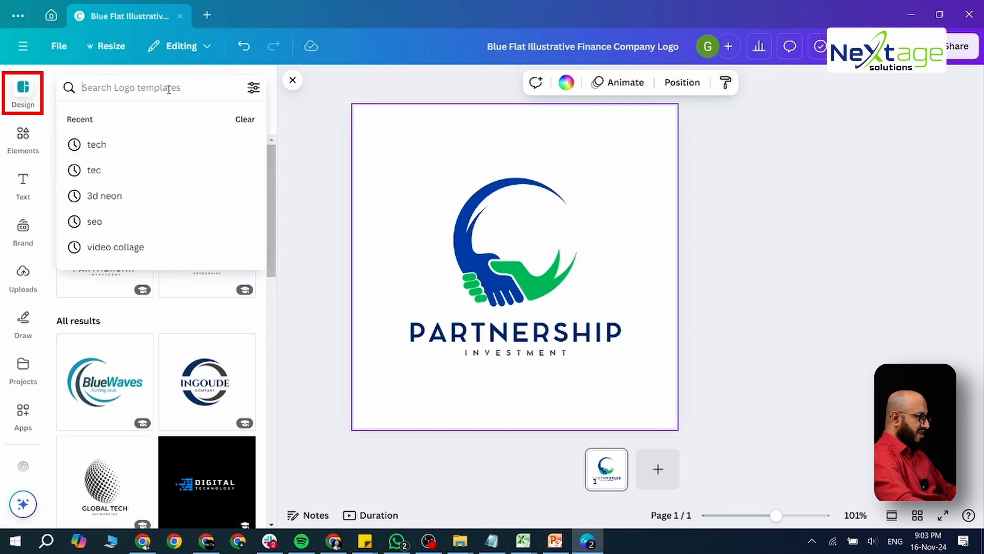
text(tech)
key(Return)
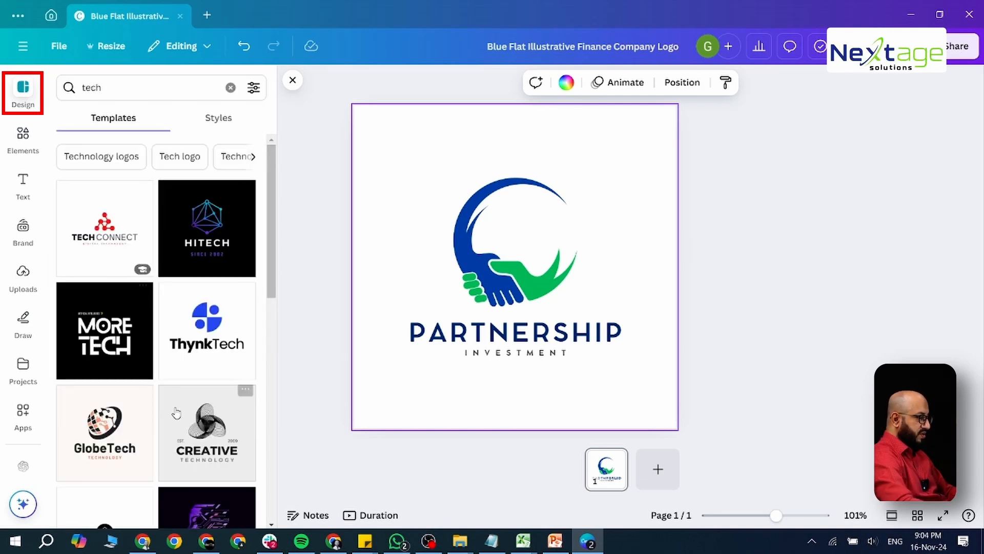
scroll(174, 425, down, 8)
scroll(173, 421, up, 8)
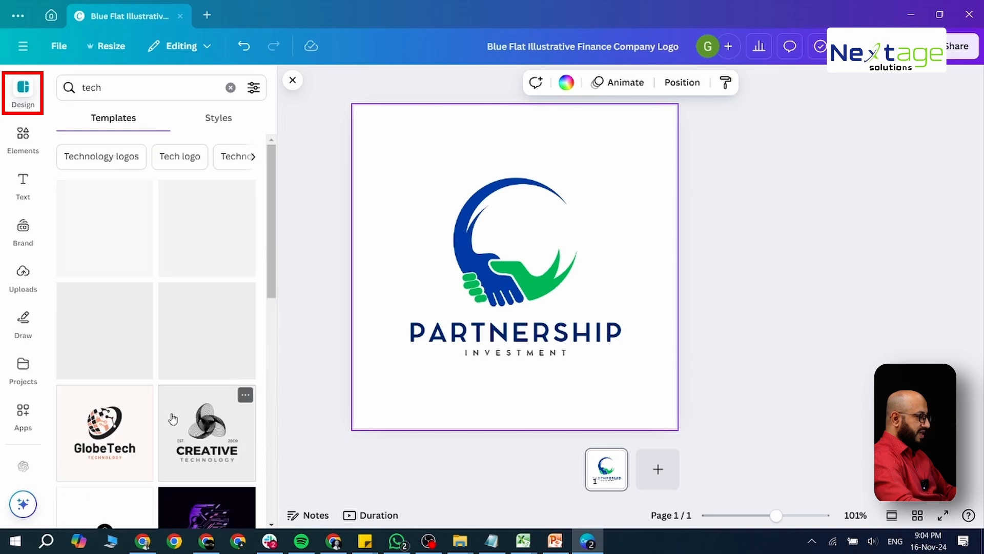
- Search the design elements for "tech" and limit the search to graphics
click(24, 134)
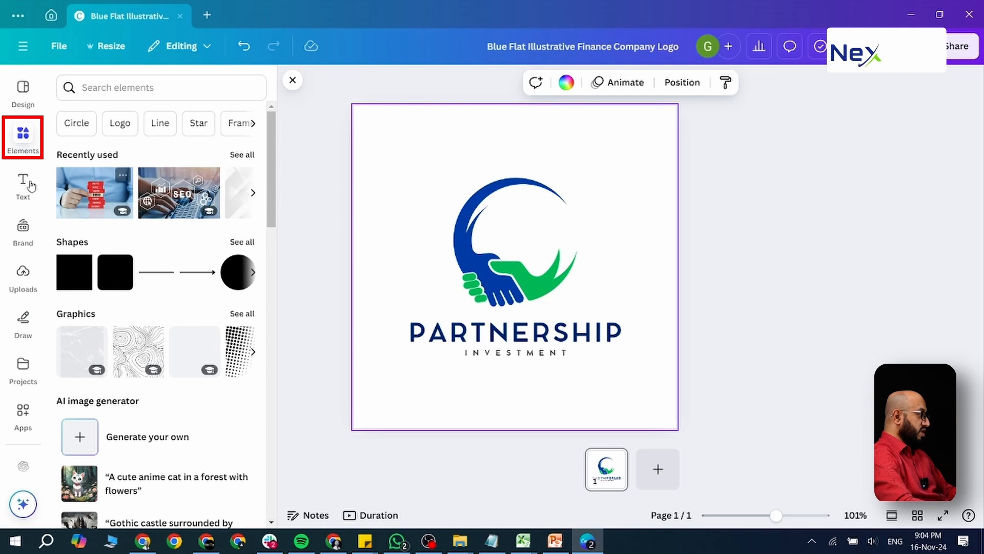
click(113, 87)
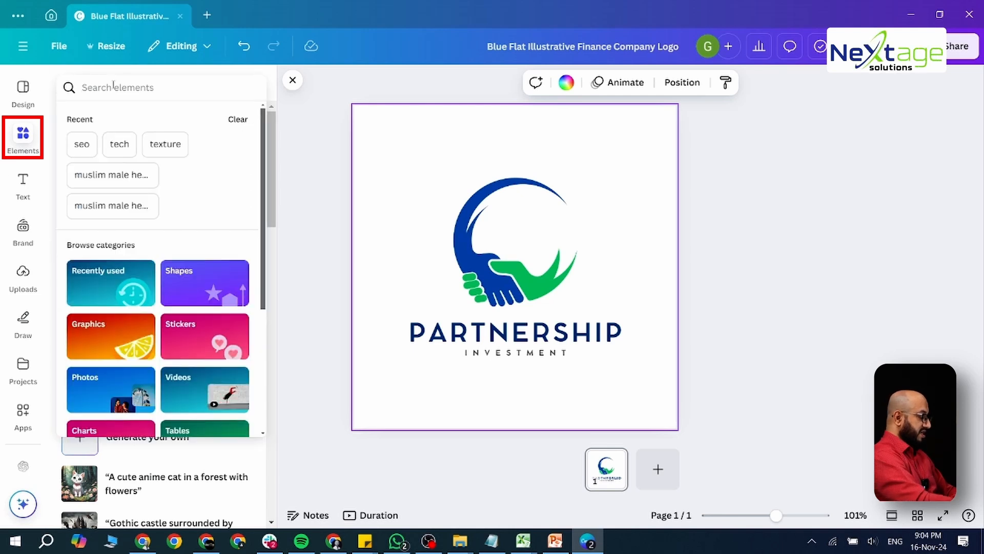
text(tech)
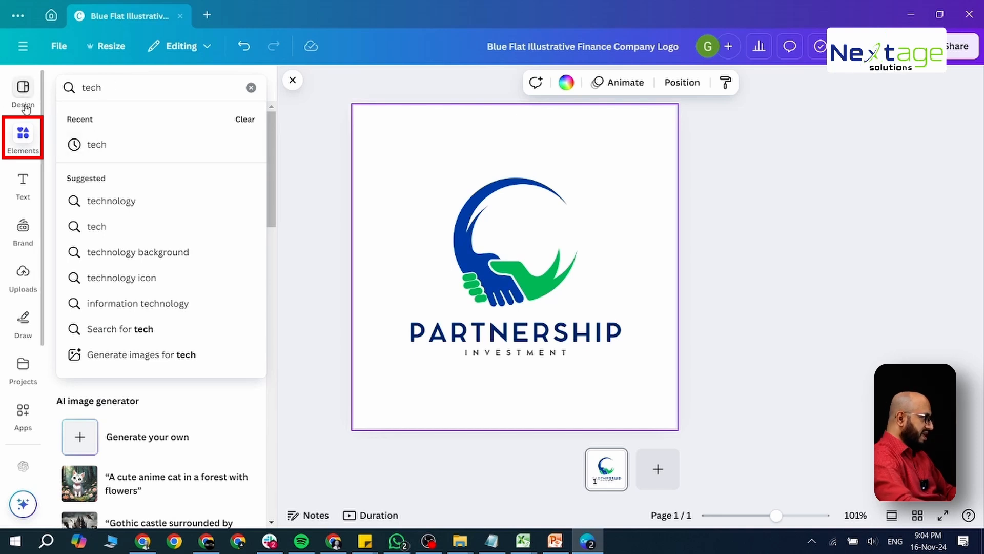
key(Return)
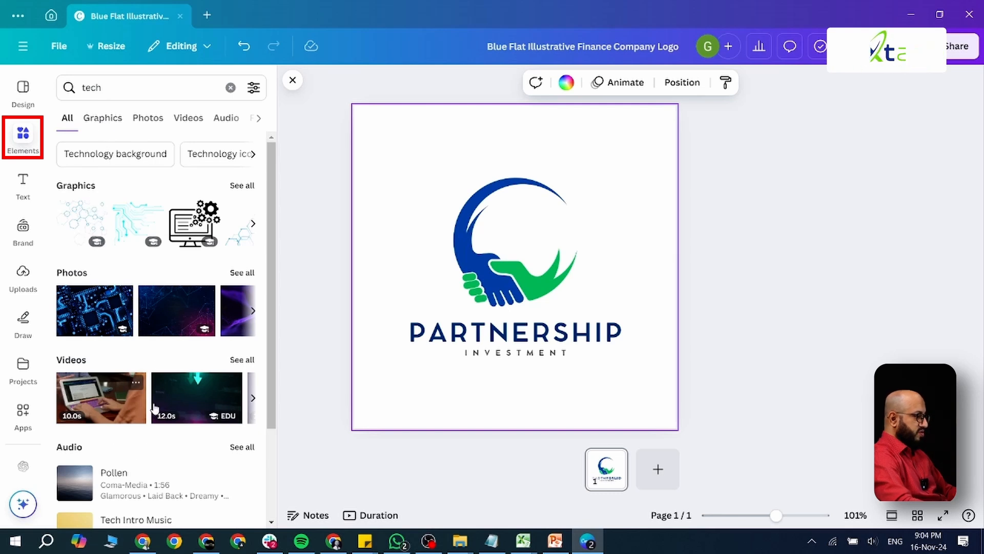
click(106, 119)
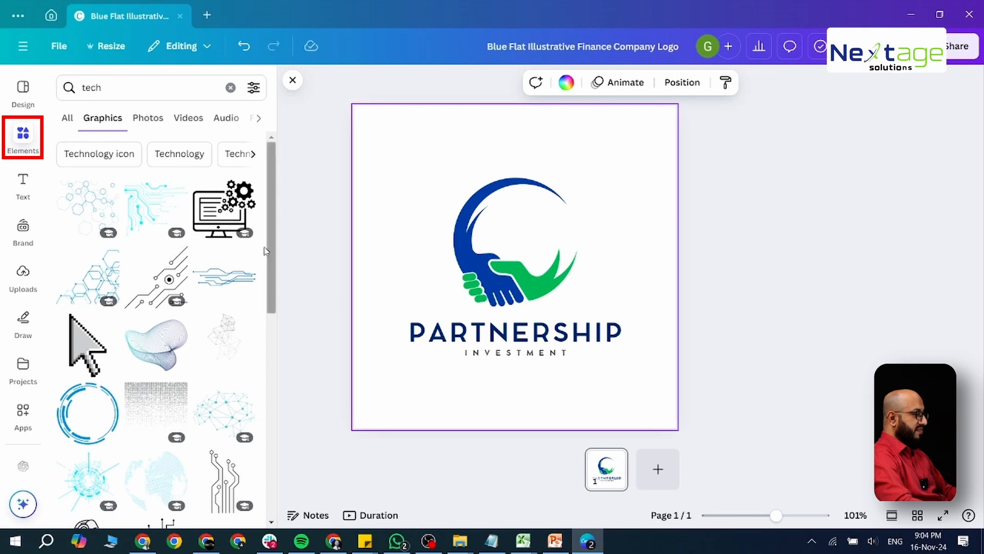
- Delete the handshake symbol from the logo
click(493, 243)
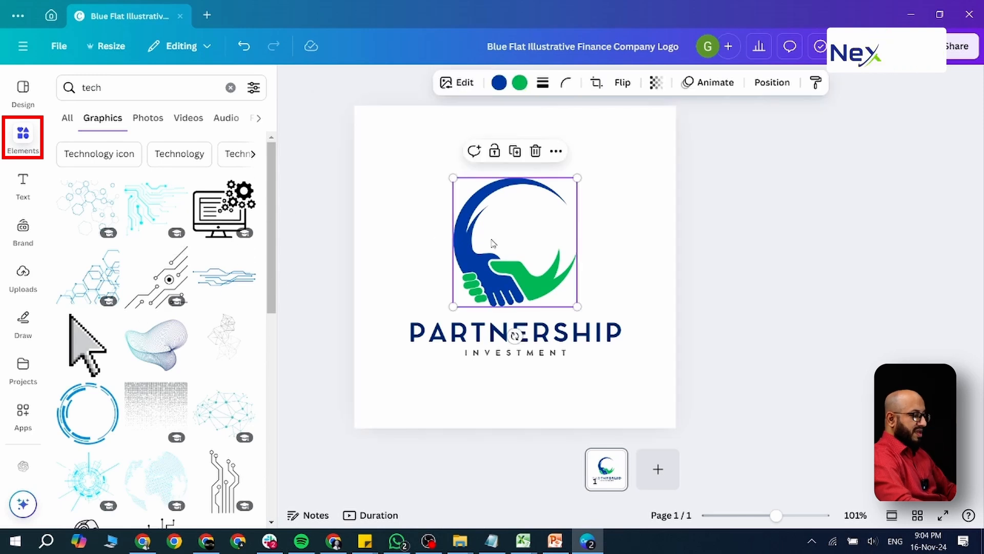
key(Delete)
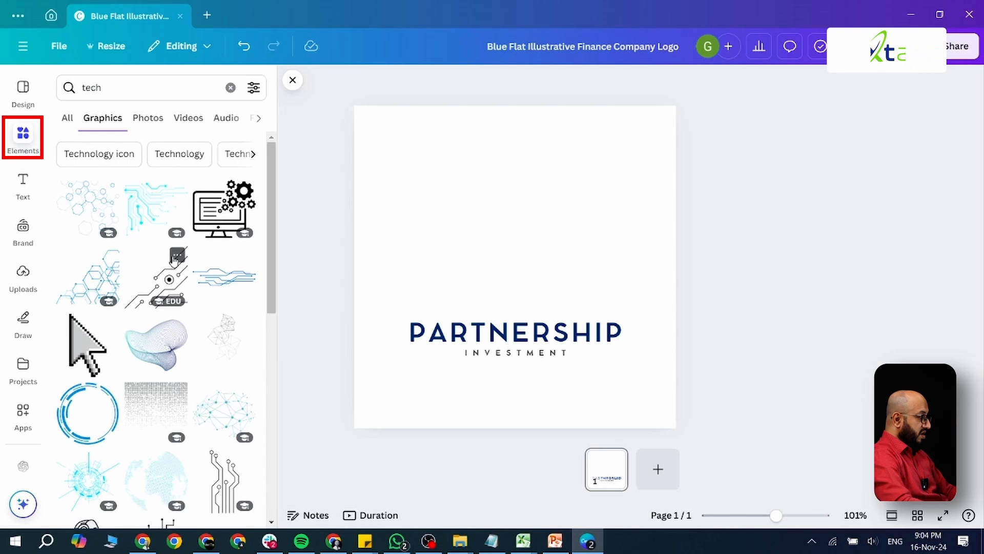
- Add the robot bust graphic from the tech results, place it just above the PARTNERSHIP text, and open its black color for editing
scroll(178, 266, down, 2)
scroll(79, 329, down, 2)
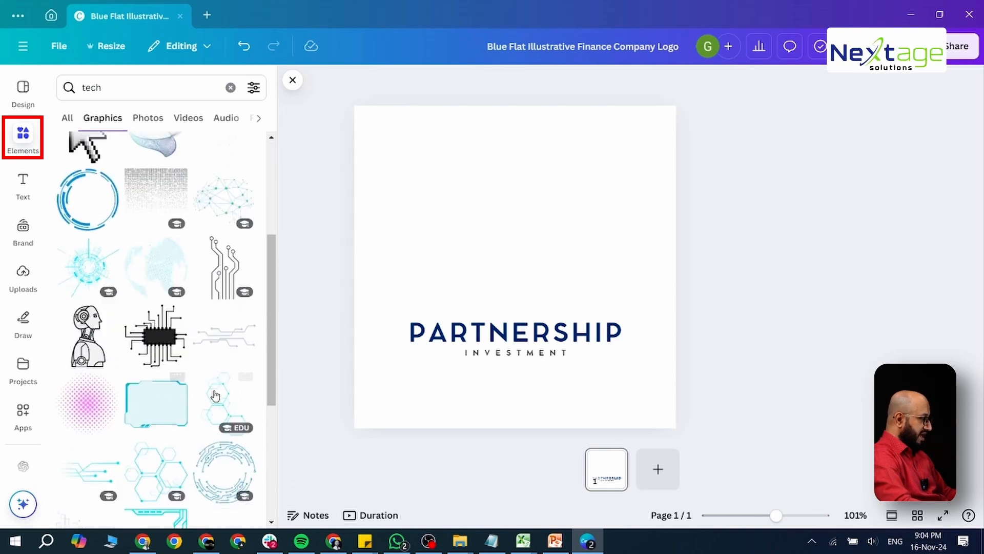
click(88, 336)
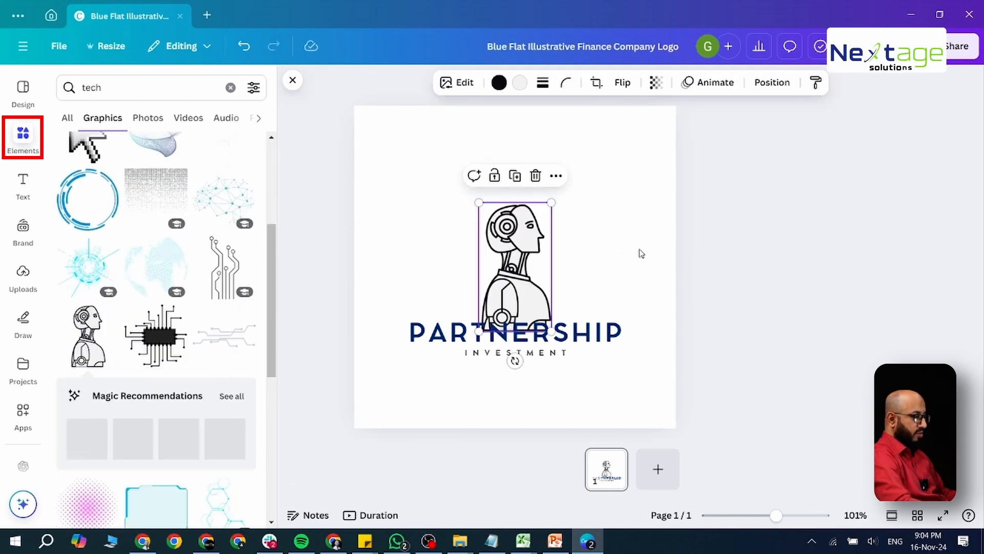
drag(517, 252, 509, 240)
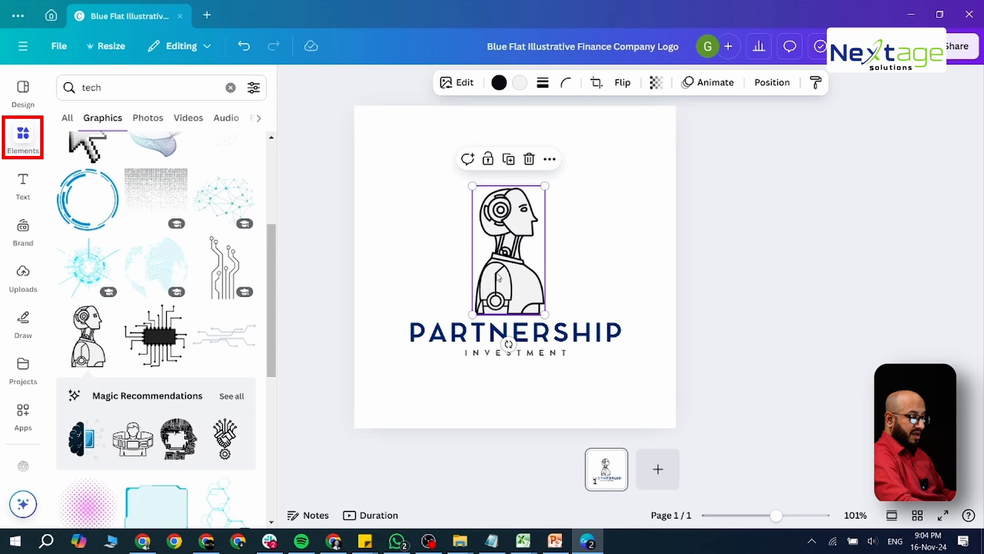
click(500, 84)
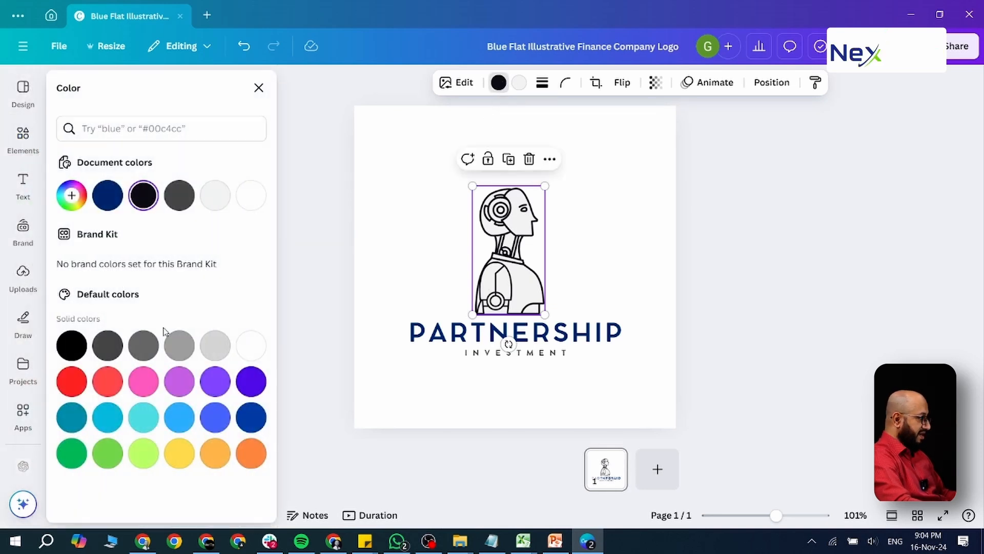
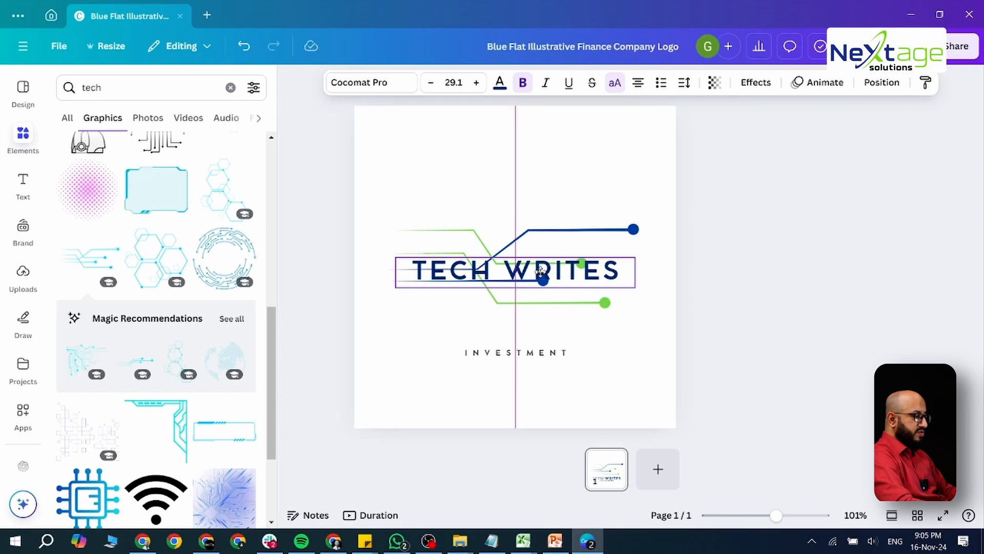
- Move the TECH WRITES text just below the circuit-line graphic and remove the INVESTMENT tagline
drag(541, 271, 550, 321)
click(573, 397)
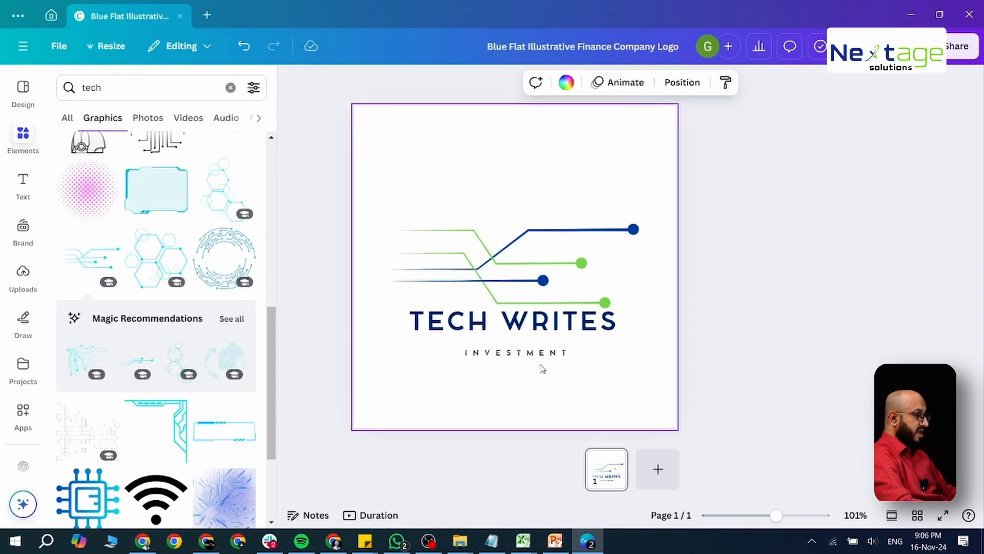
click(522, 357)
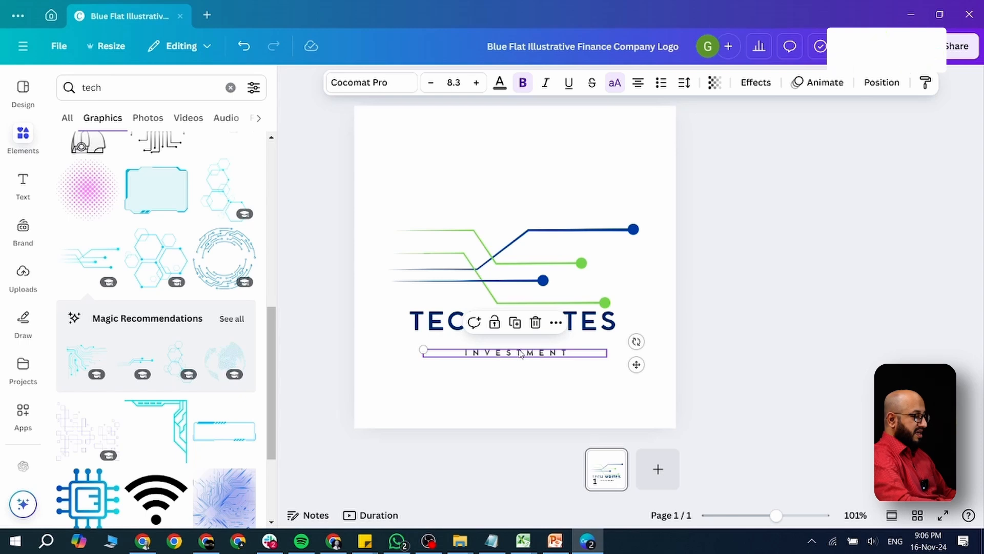
double_click(520, 353)
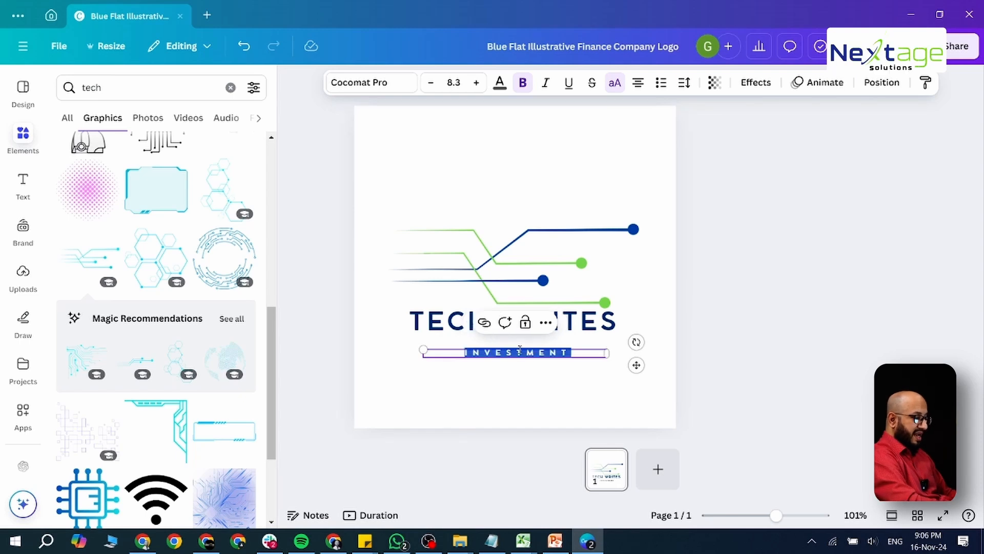
click(520, 351)
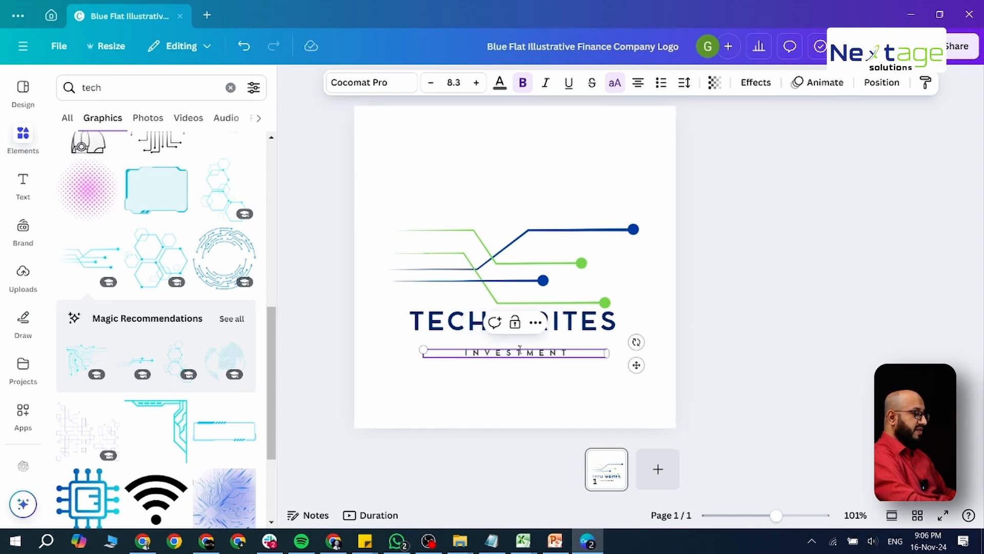
double_click(520, 350)
text(T)
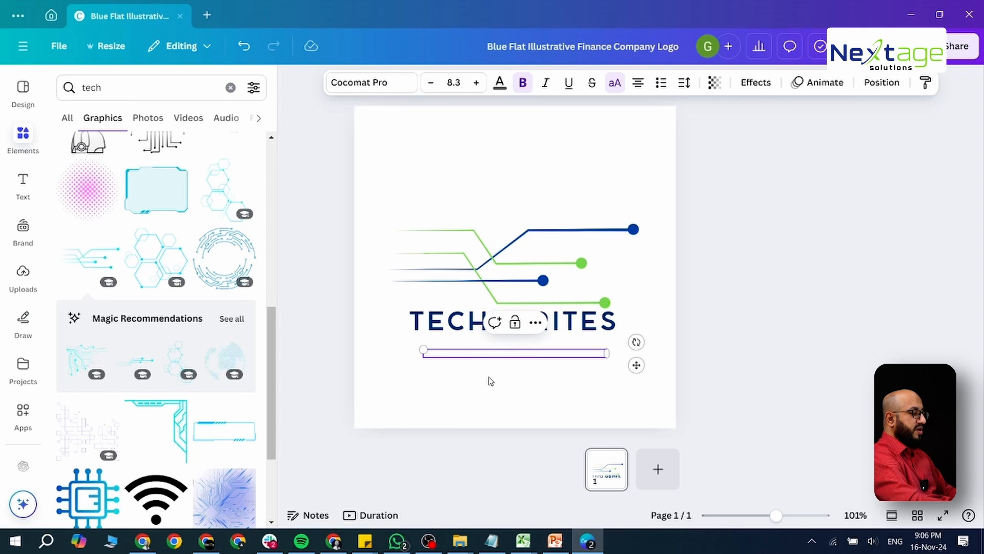
click(567, 326)
key(Delete)
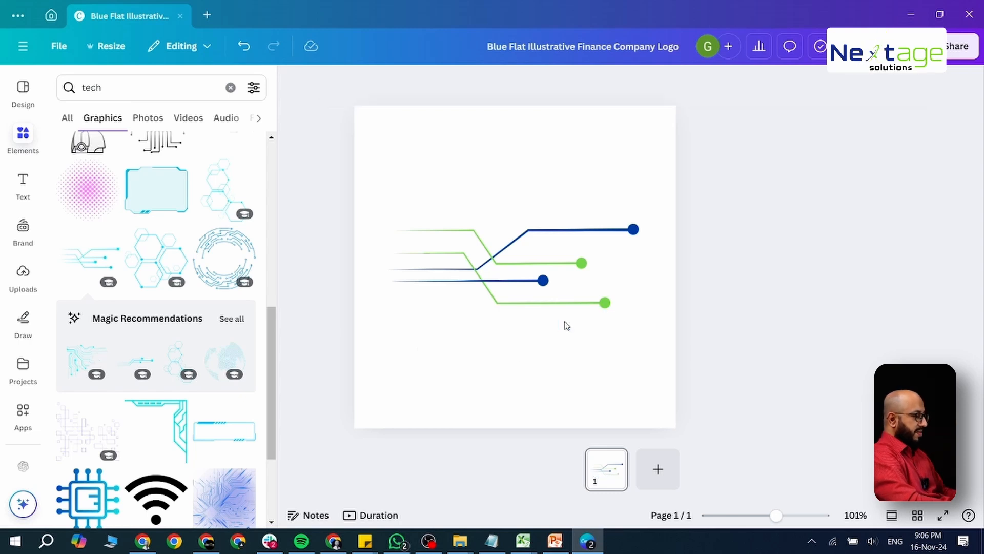
click(536, 330)
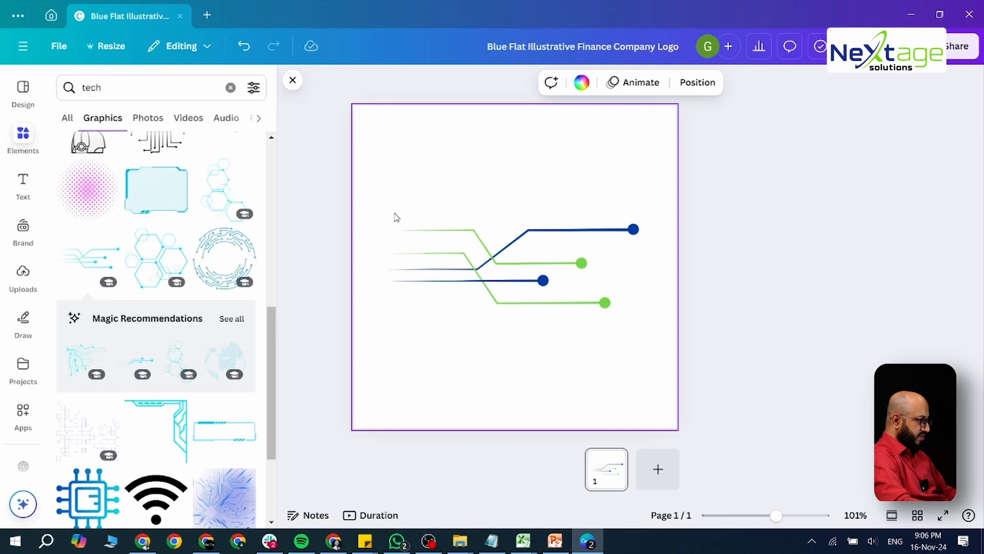
click(496, 237)
click(539, 160)
key(ctrl+z)
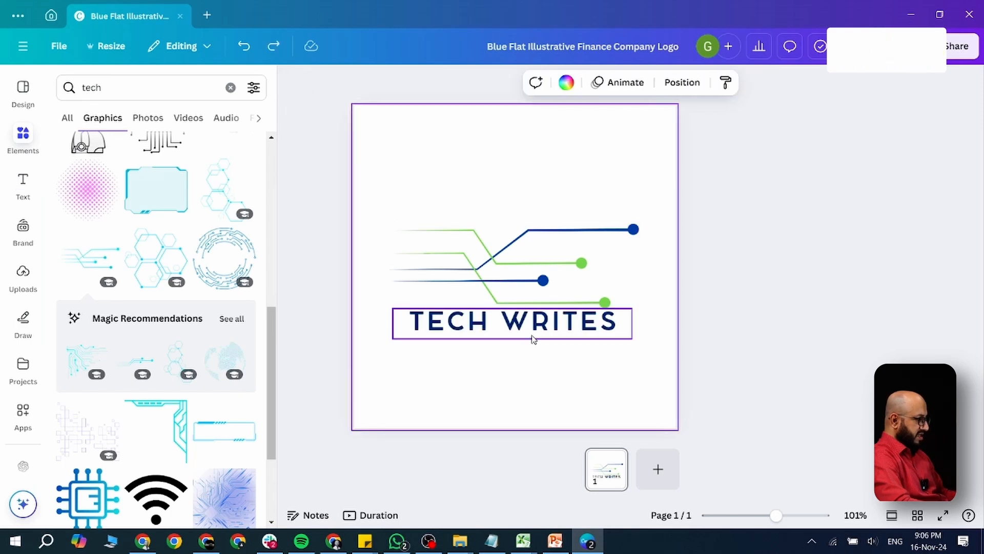
- Try bold, strikethrough and uppercase on the TECH WRITES text, toggling each option off and on
click(536, 323)
click(536, 323)
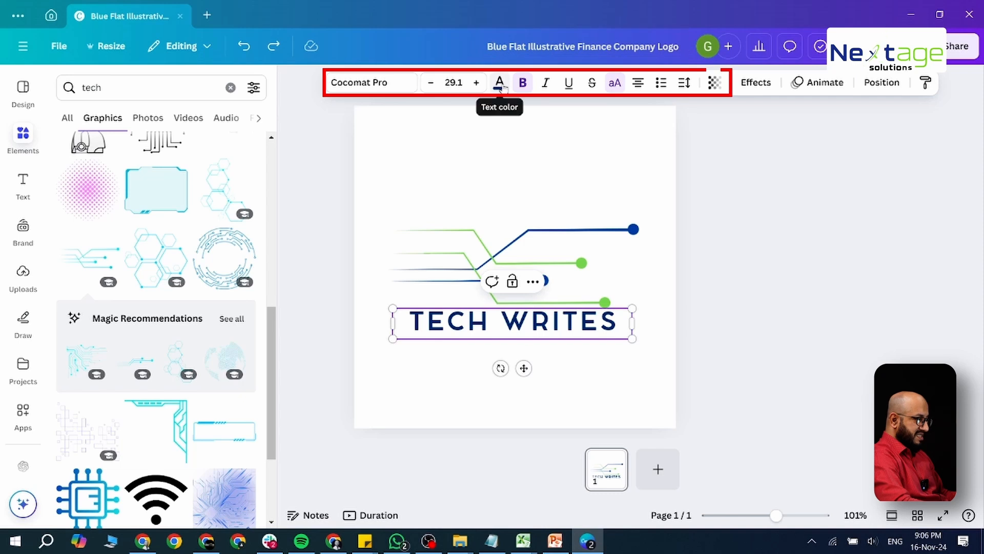
click(522, 83)
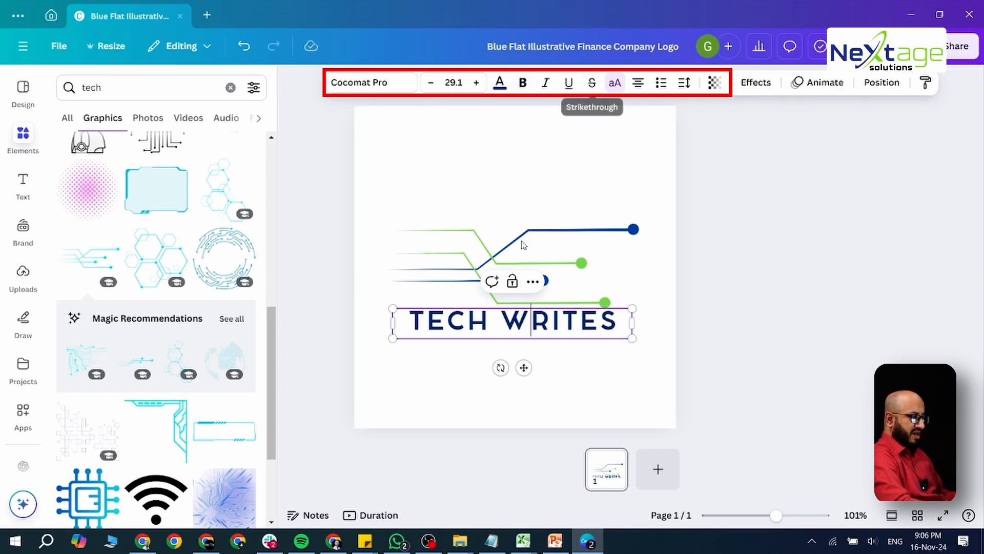
click(650, 376)
click(618, 322)
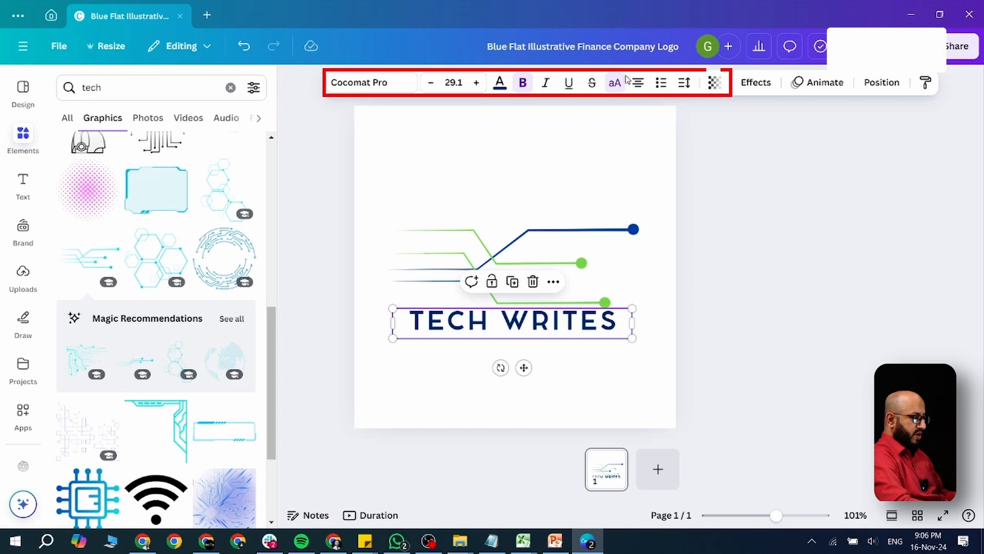
click(590, 86)
click(591, 87)
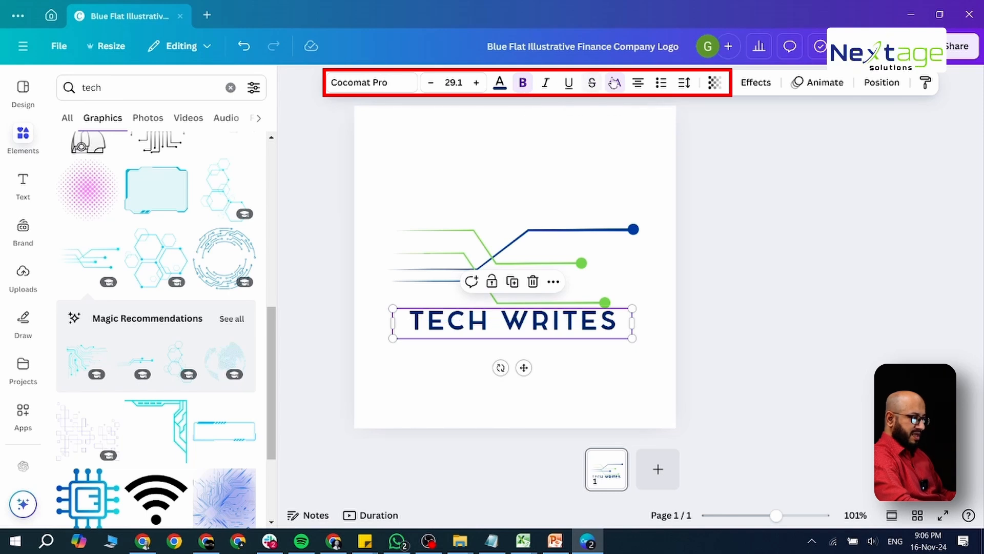
click(617, 85)
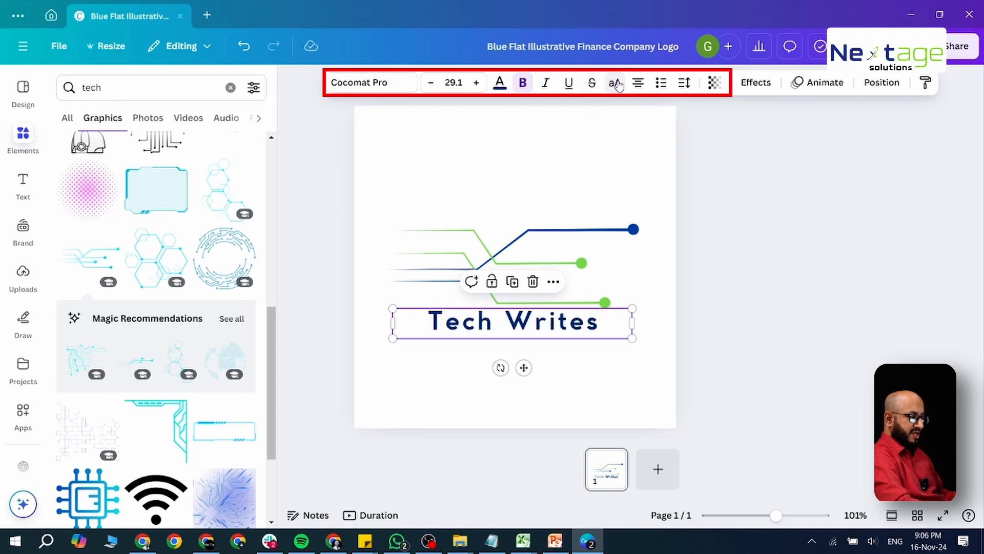
click(617, 85)
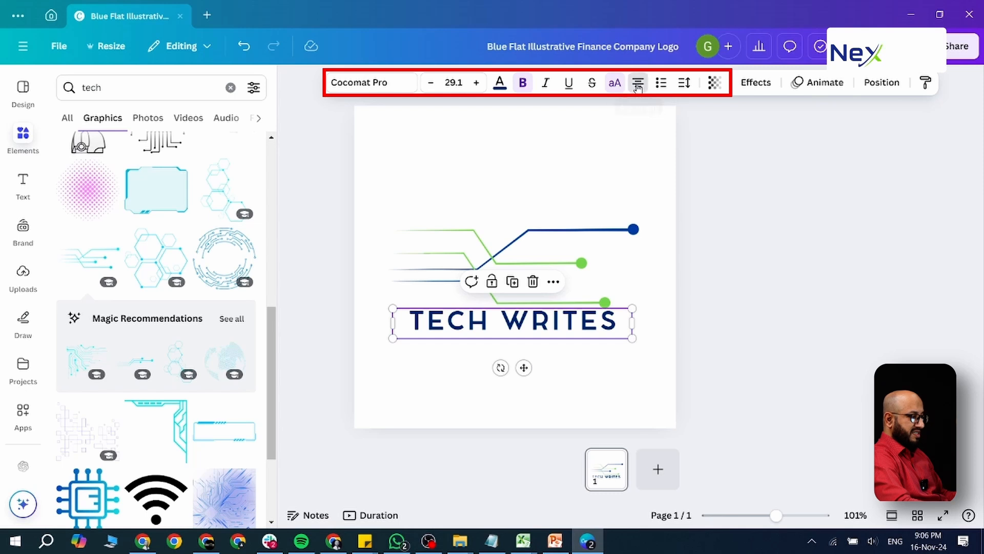
- Align the TECH WRITES text to the right within its text box
click(638, 86)
click(637, 85)
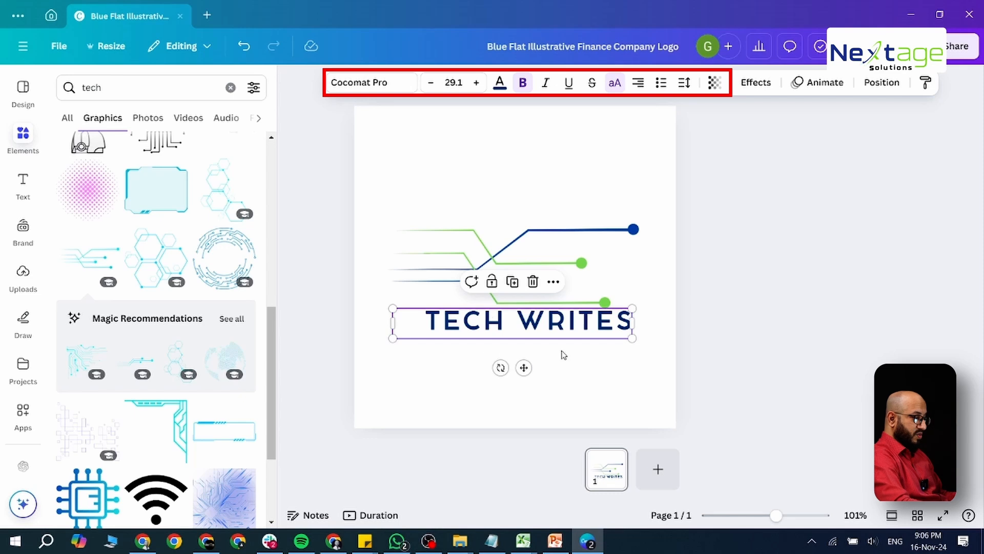
click(573, 362)
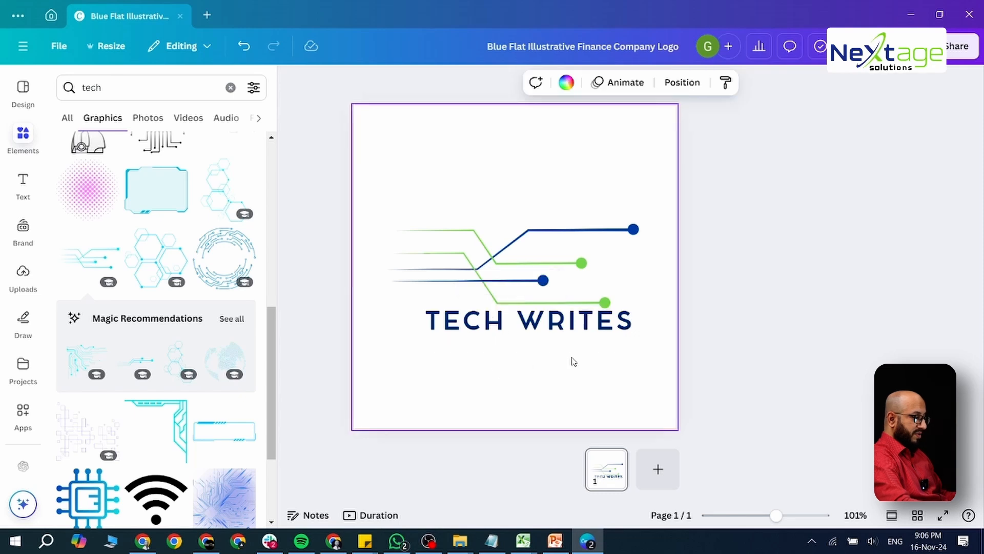
- Replace the TECH WRITES text with the "Product & partners" font combination, placed at the lower edge of the circuit-line graphic
click(486, 333)
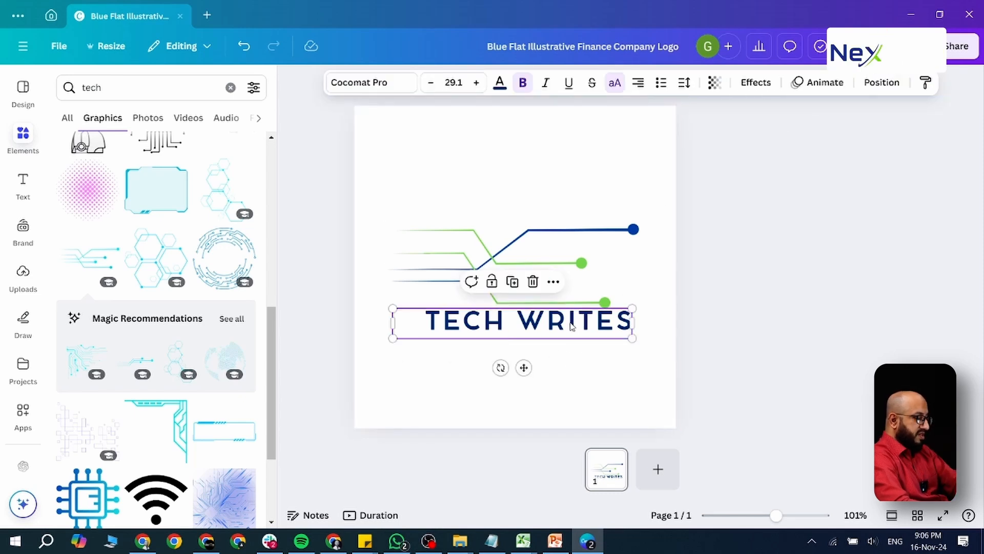
key(Delete)
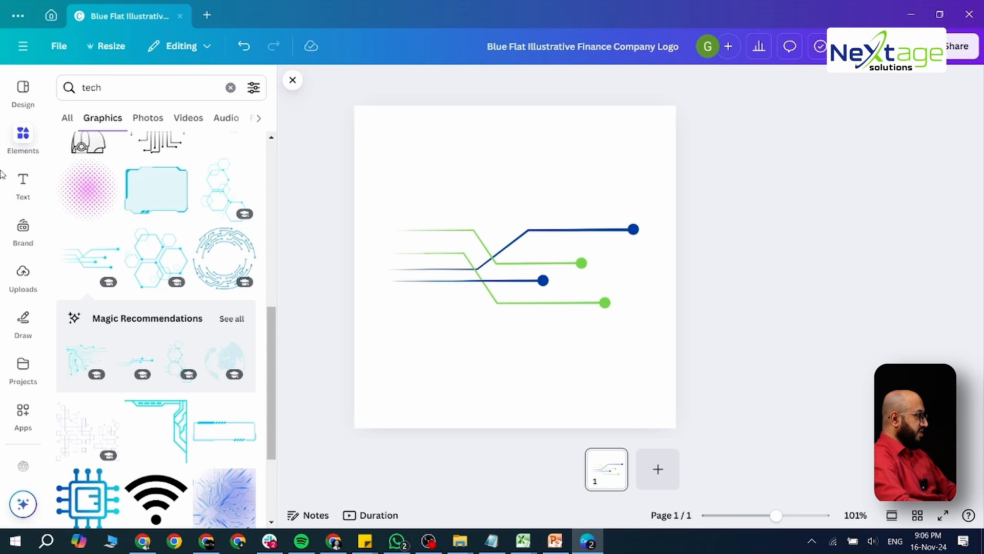
click(22, 189)
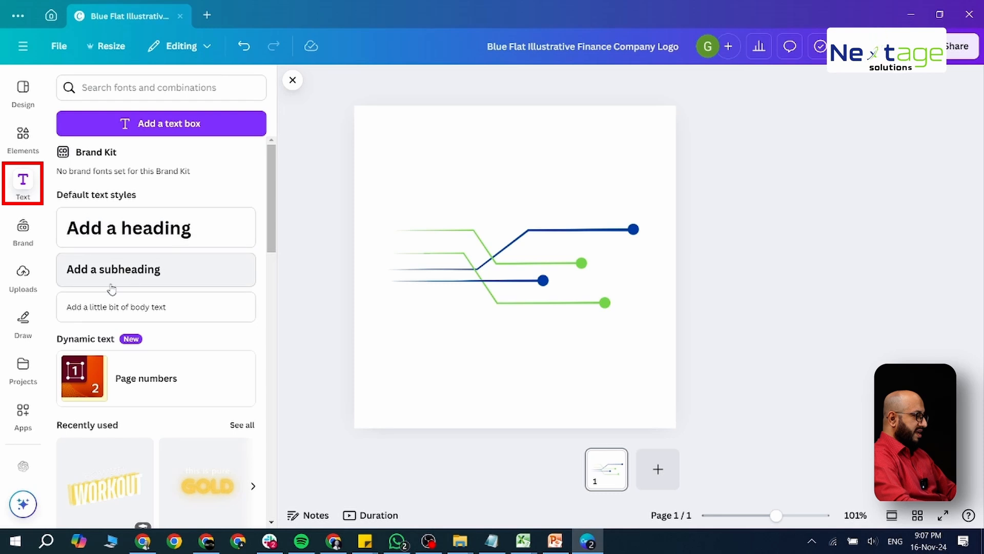
scroll(167, 317, down, 2)
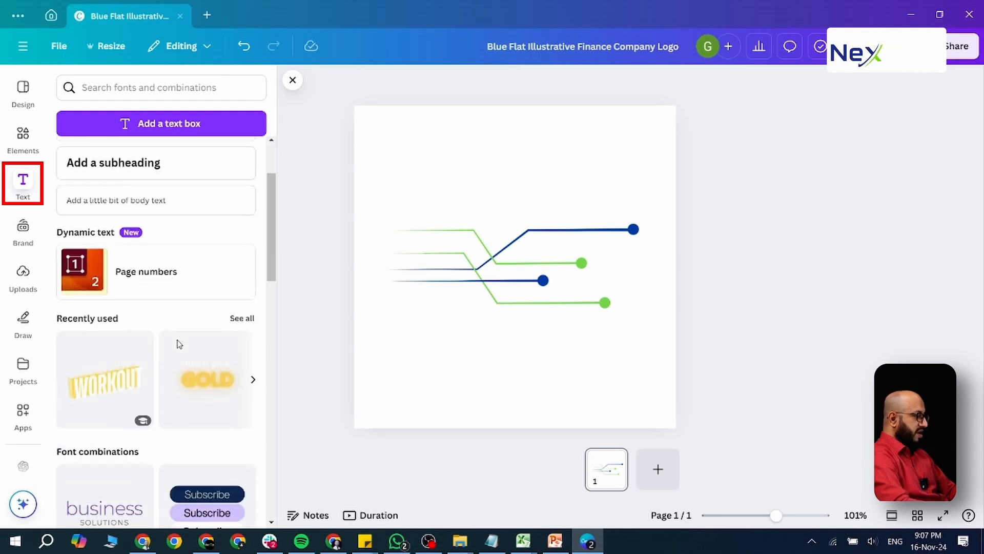
scroll(213, 415, down, 3)
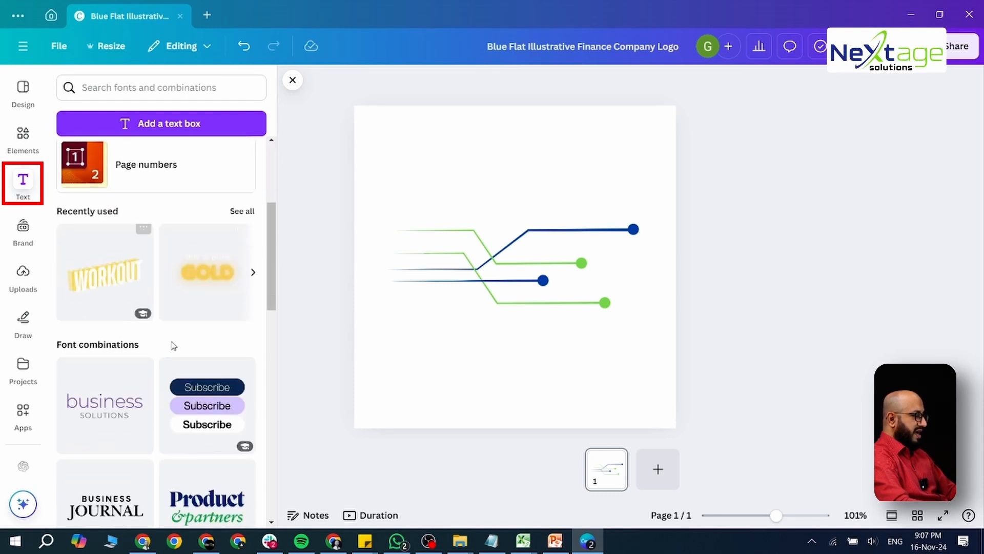
scroll(153, 395, down, 3)
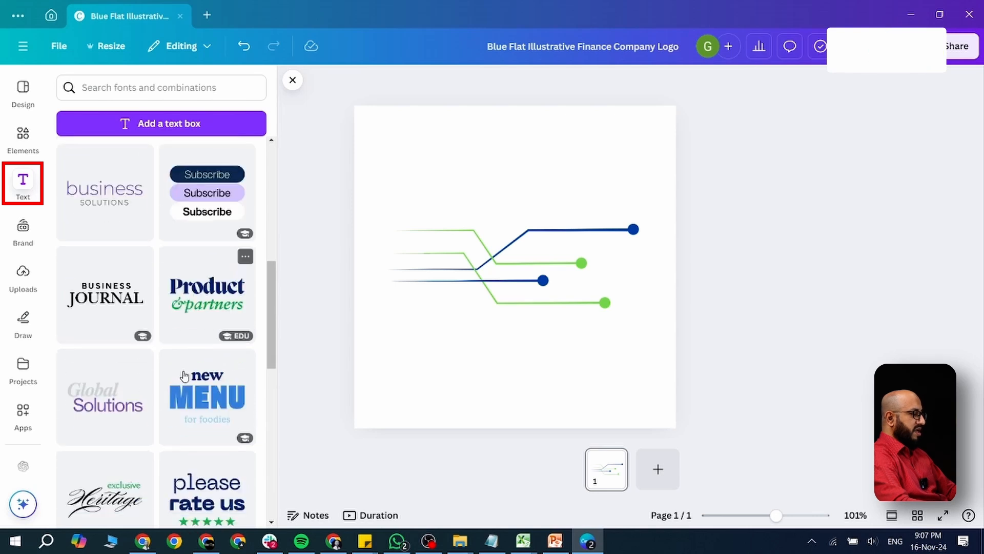
click(200, 290)
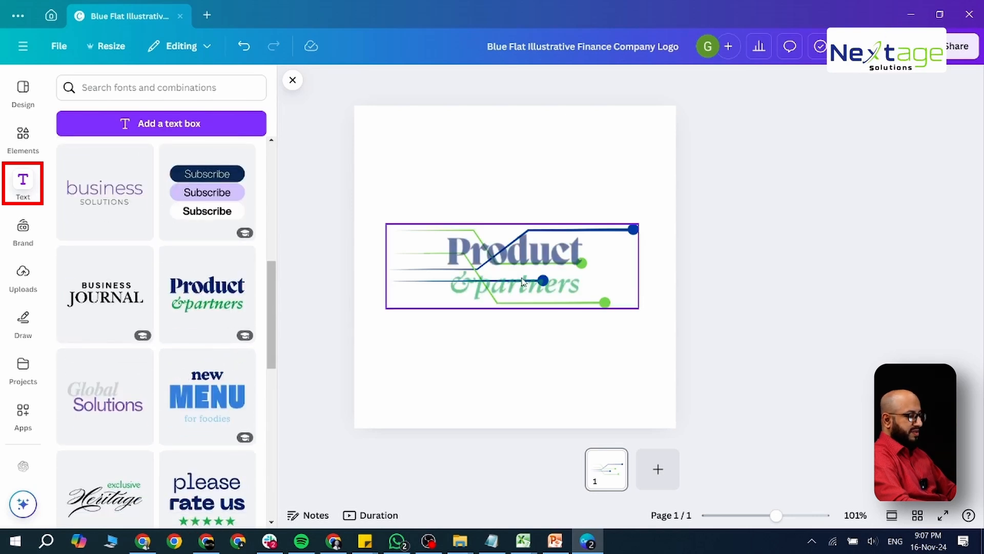
drag(528, 261, 529, 324)
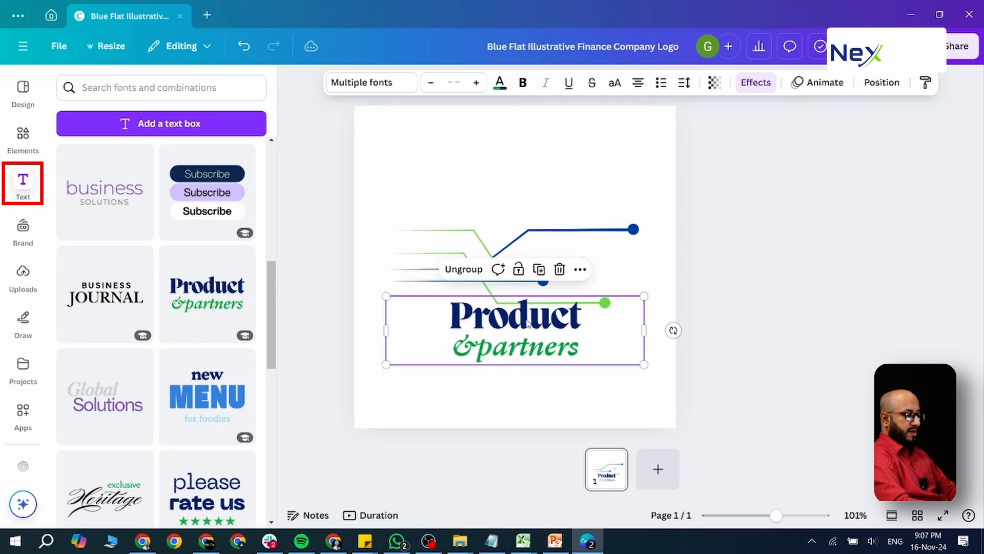
- Change the font of the word "Product" in the font combination to DM Sans
double_click(528, 324)
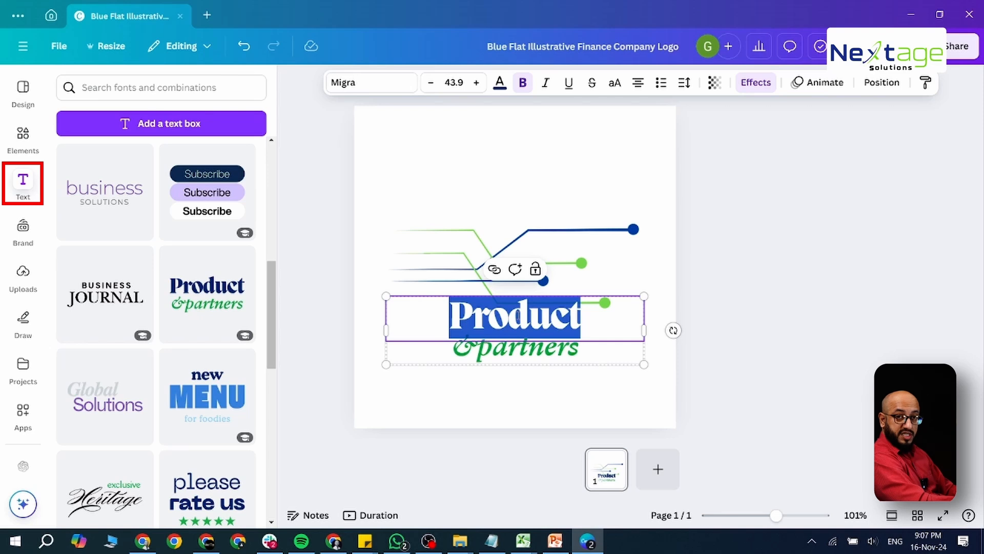
click(382, 83)
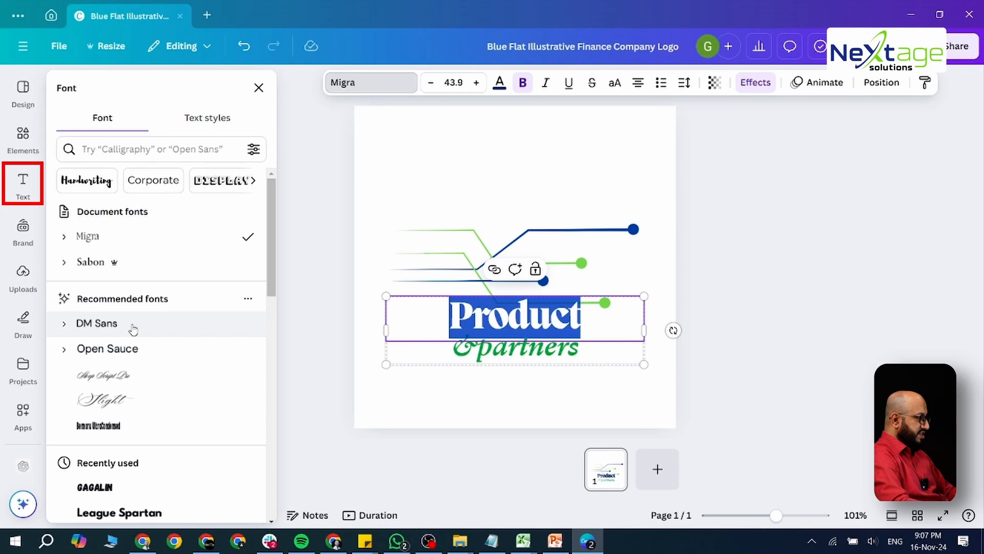
click(133, 329)
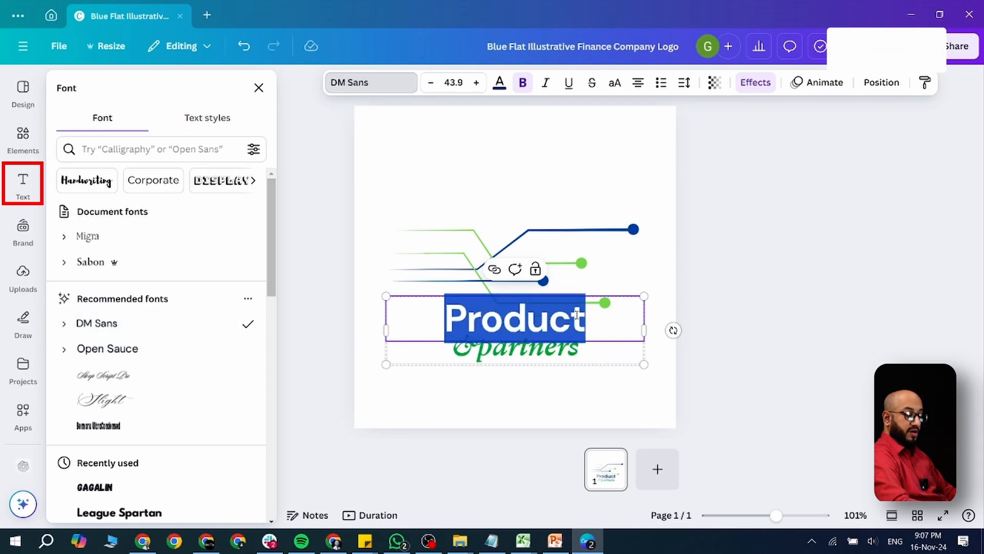
click(530, 411)
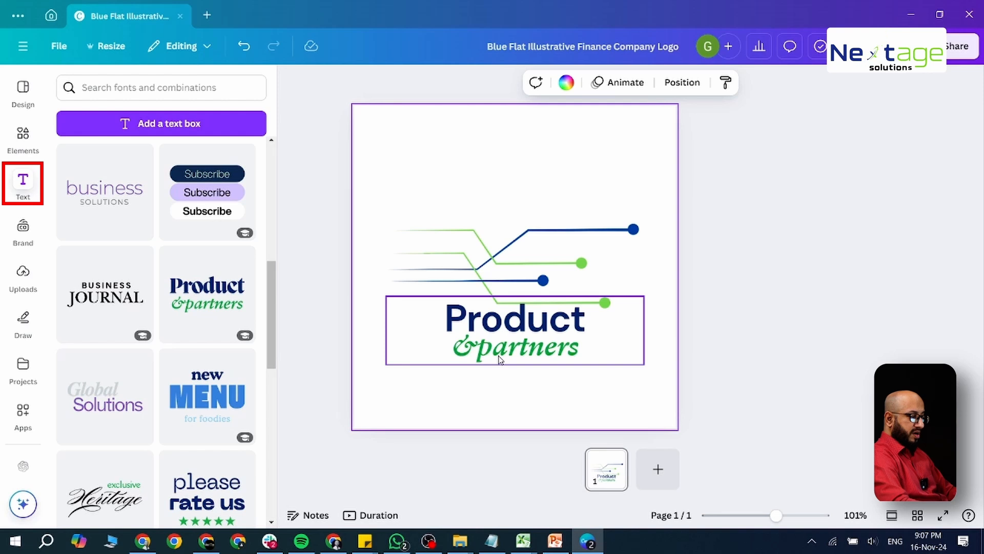
- Replace the word "Product" with "SEO" and "&partners" with "Experts" in the font combination
double_click(532, 352)
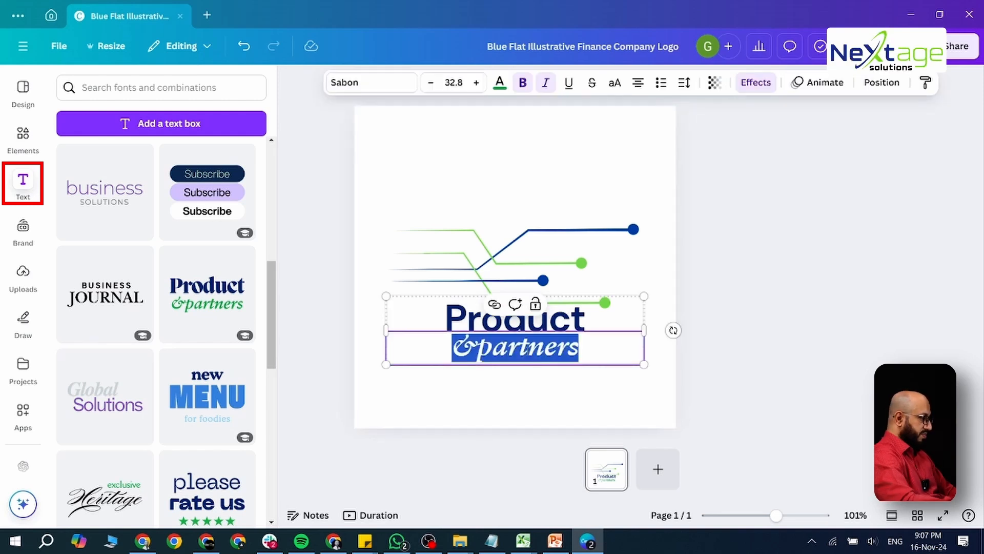
double_click(557, 325)
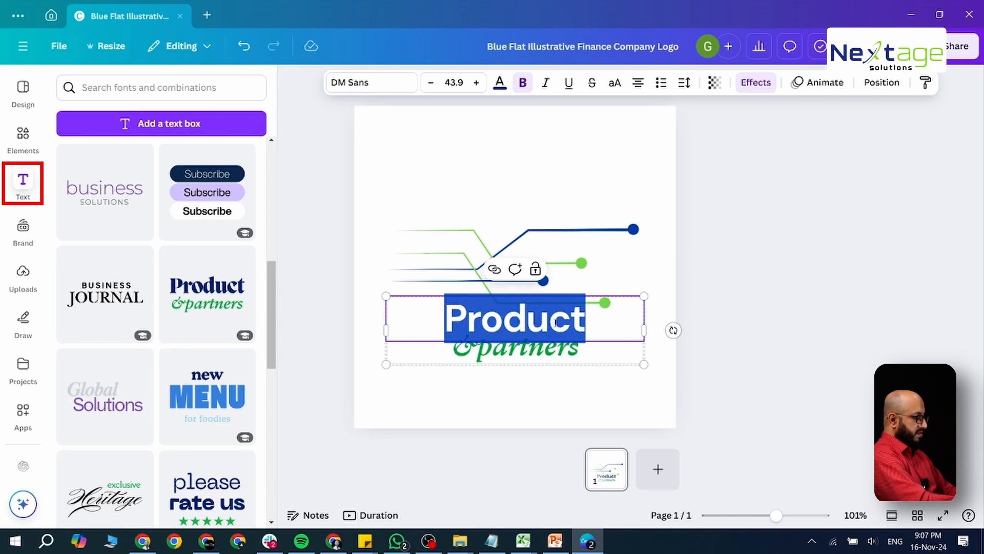
text(SEO)
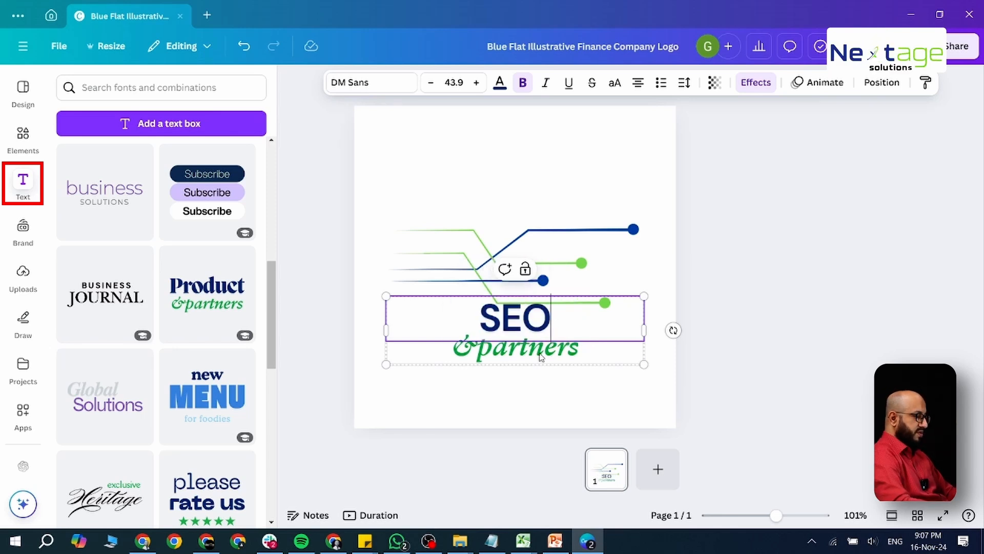
click(541, 358)
double_click(541, 357)
text(Exp)
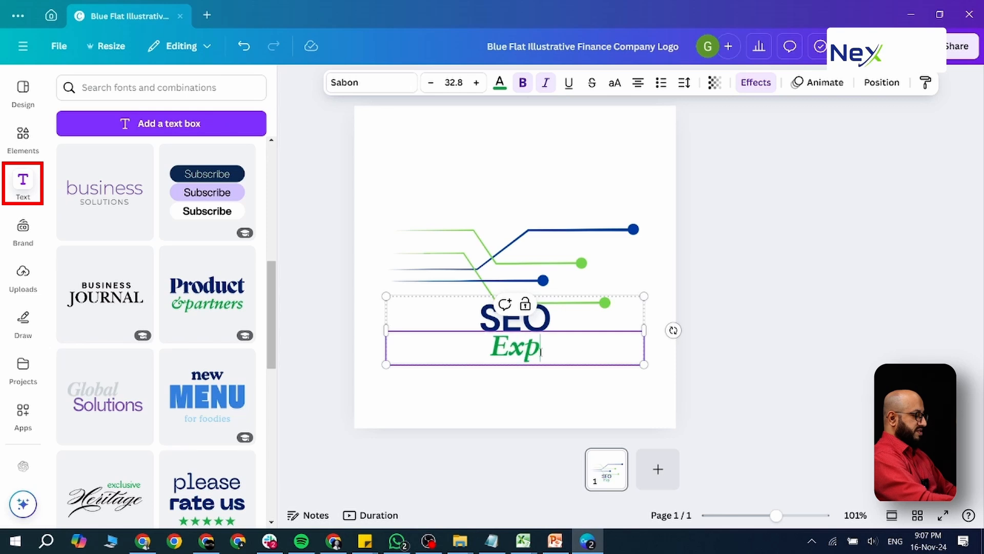
text(erts)
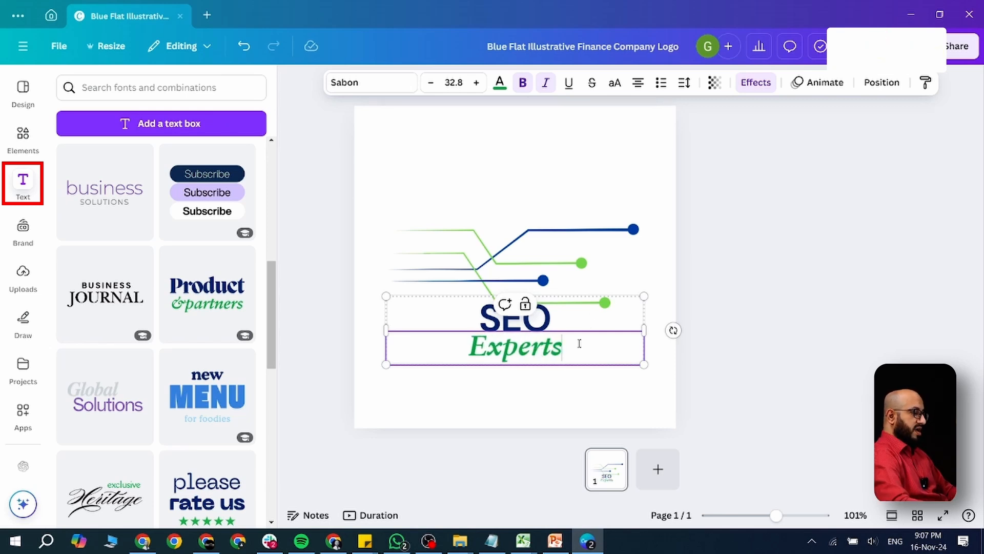
click(533, 389)
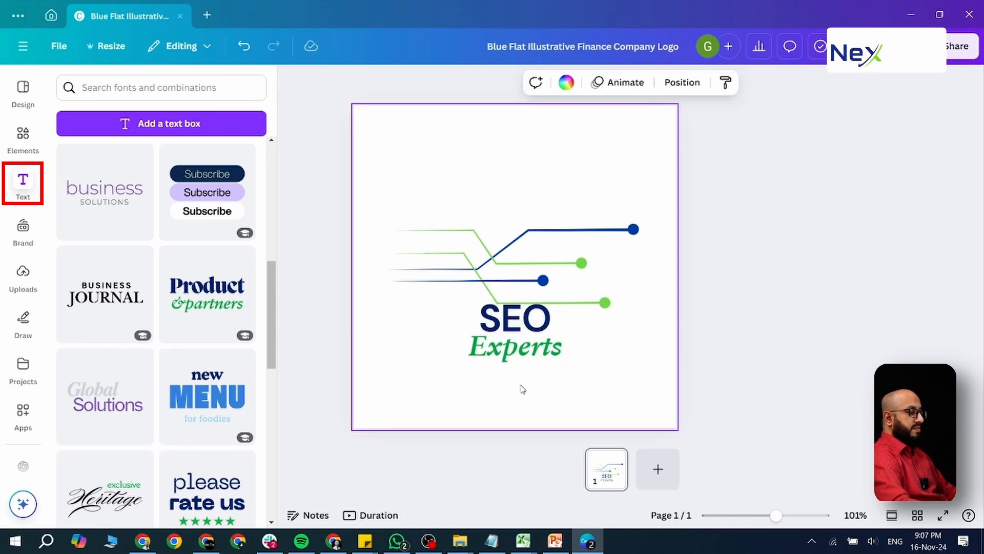
- Search the graphics for "expert" and add the outline head with a light bulb inside to the logo
click(23, 135)
click(121, 89)
drag(121, 90, 63, 88)
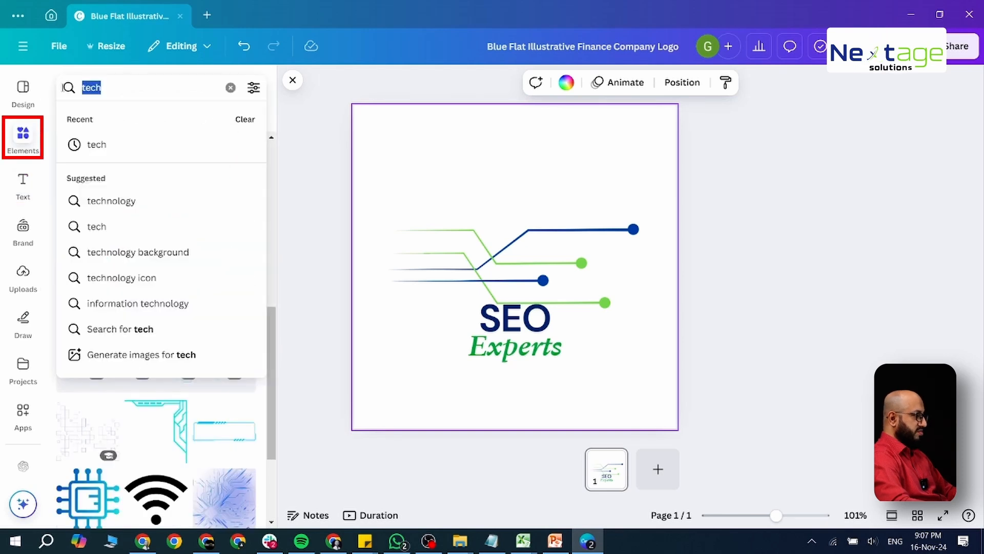
text(expert)
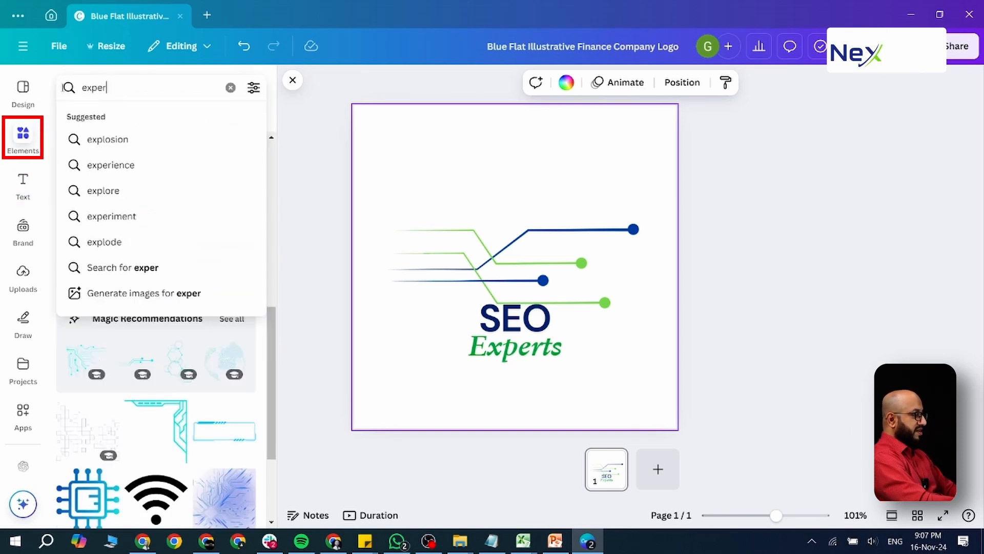
key(Return)
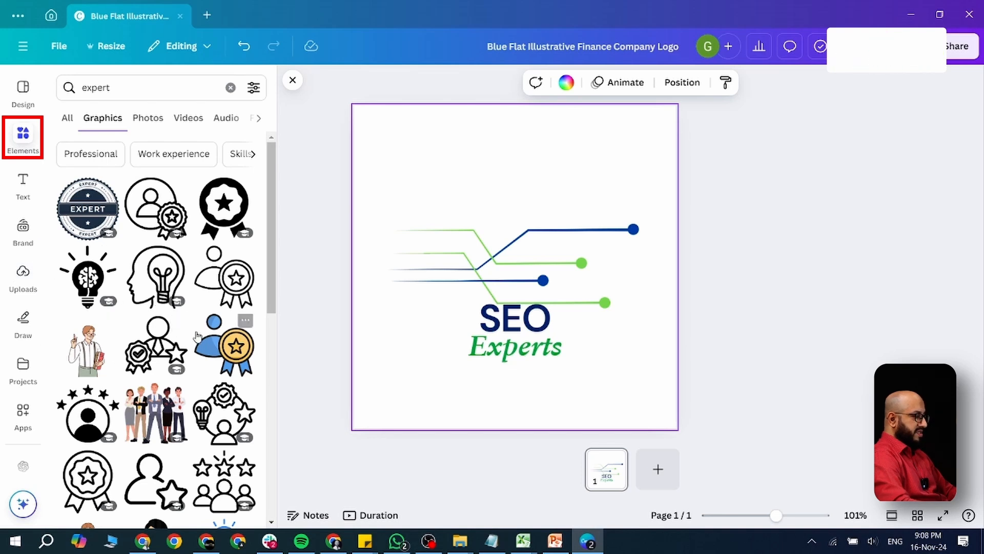
scroll(150, 292, down, 4)
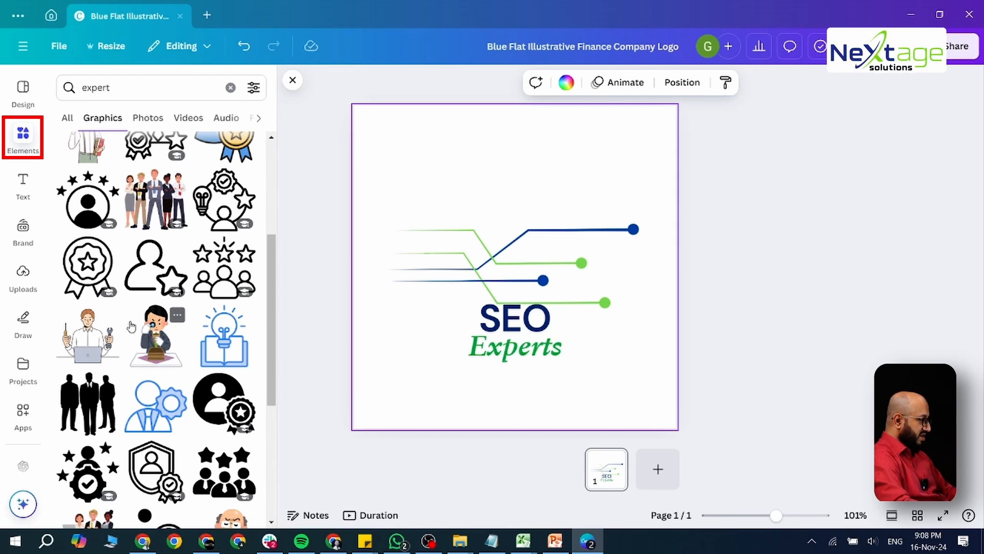
scroll(131, 327, down, 9)
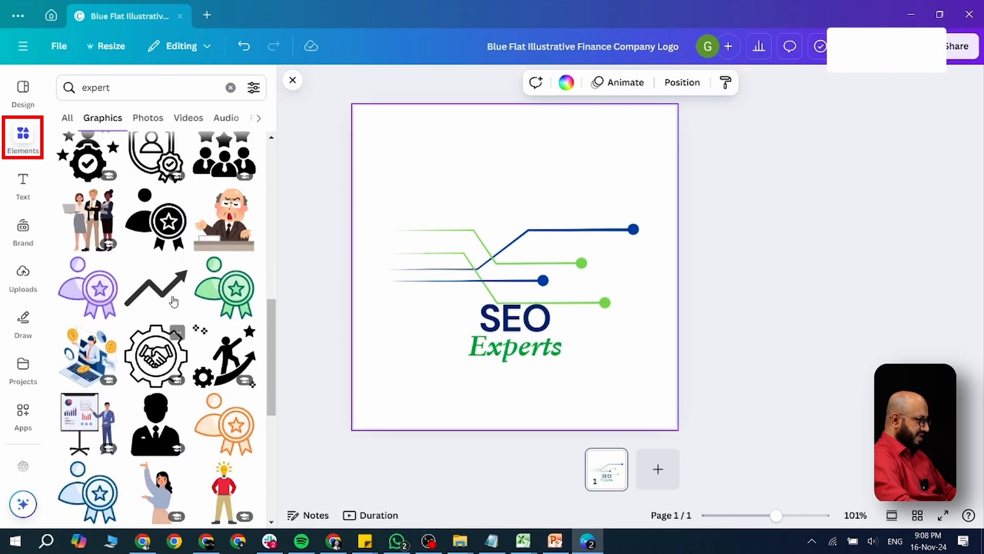
scroll(150, 295, down, 2)
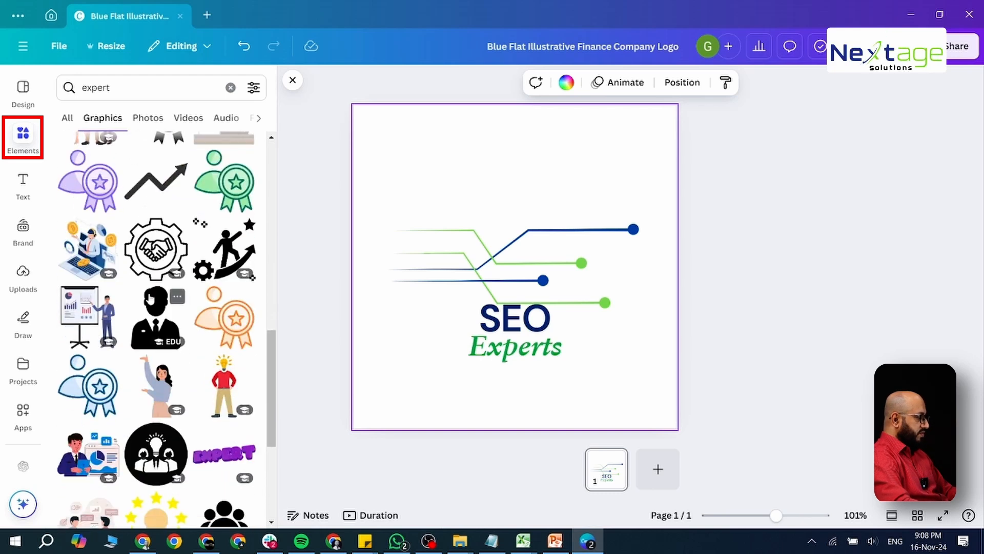
scroll(154, 296, up, 10)
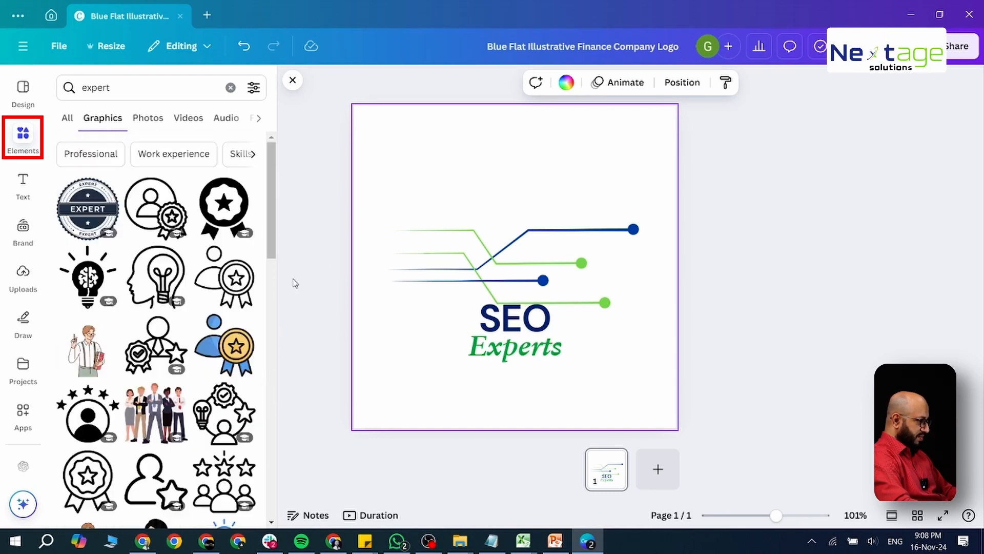
click(150, 274)
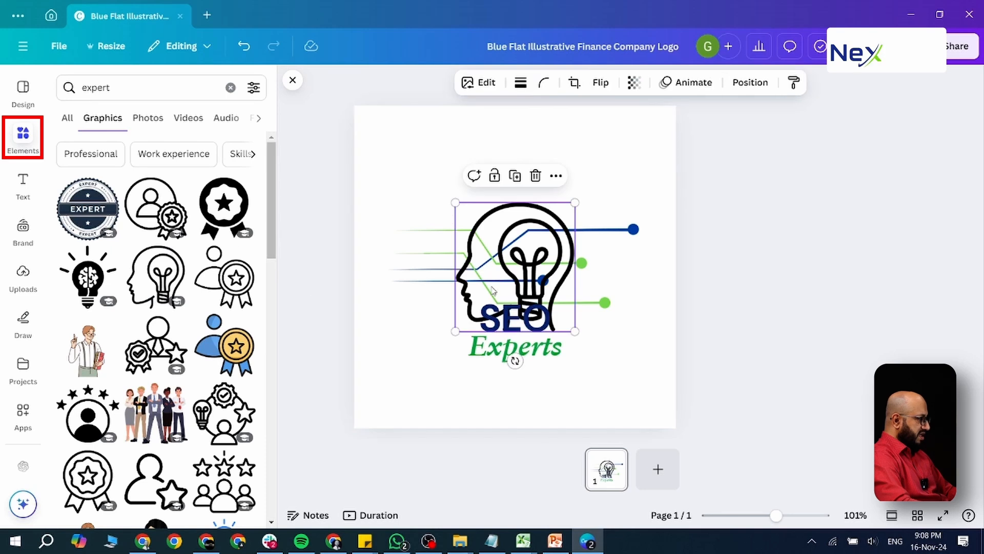
- Delete the circuit-line graphic and move the head-with-bulb graphic up so it sits just above the SEO text
click(622, 233)
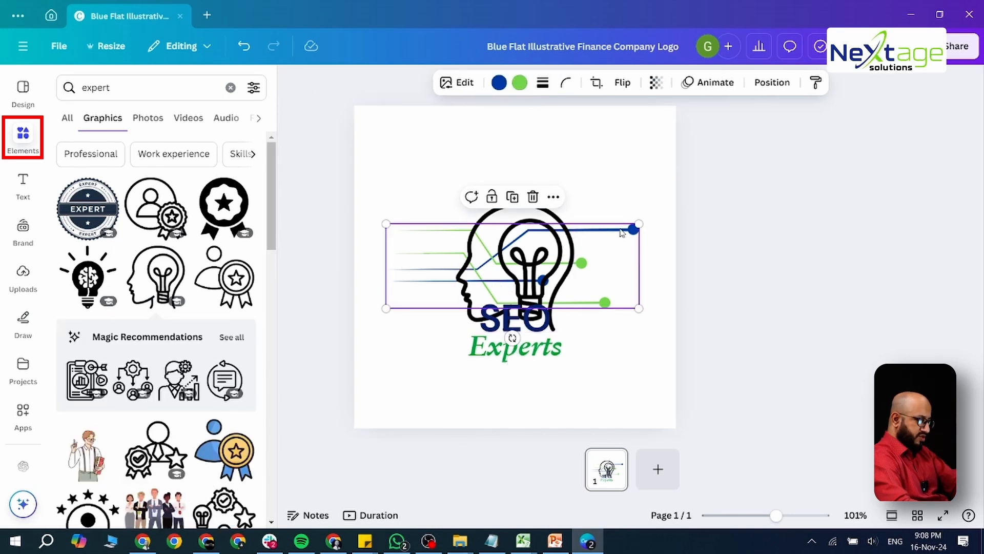
key(Delete)
click(531, 258)
drag(531, 258, 551, 235)
- Try the dark blue document color on the head-with-bulb graphic and settle on the green document color
click(509, 84)
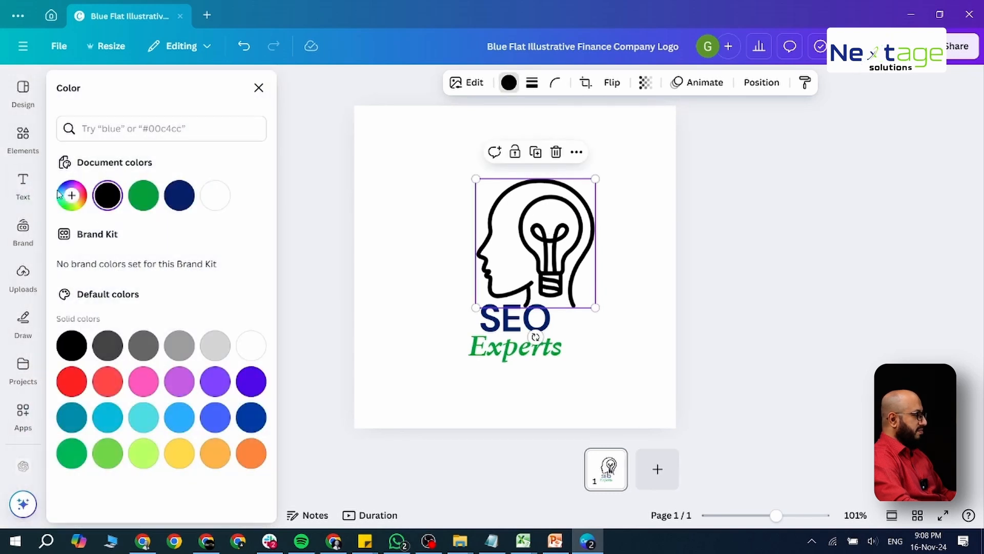
click(179, 196)
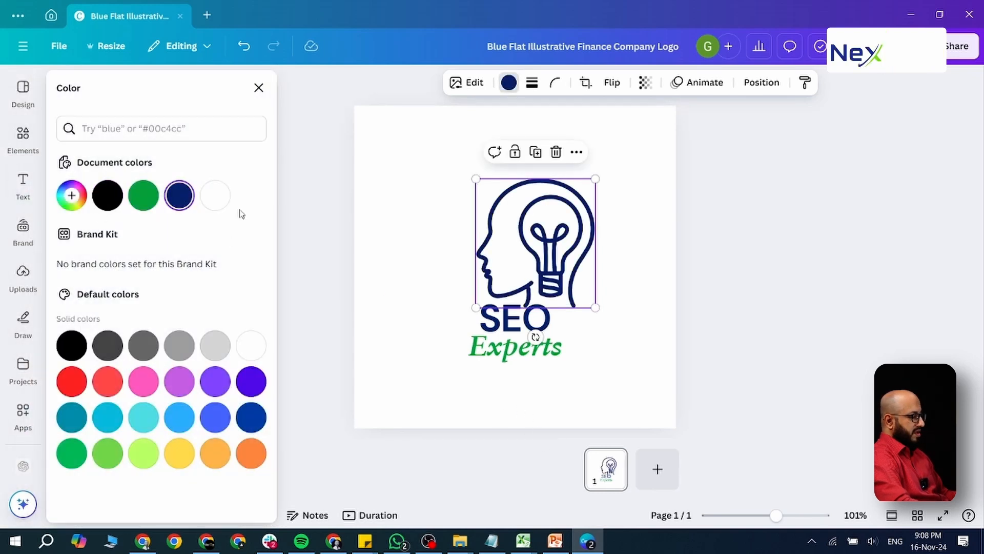
click(143, 196)
click(421, 215)
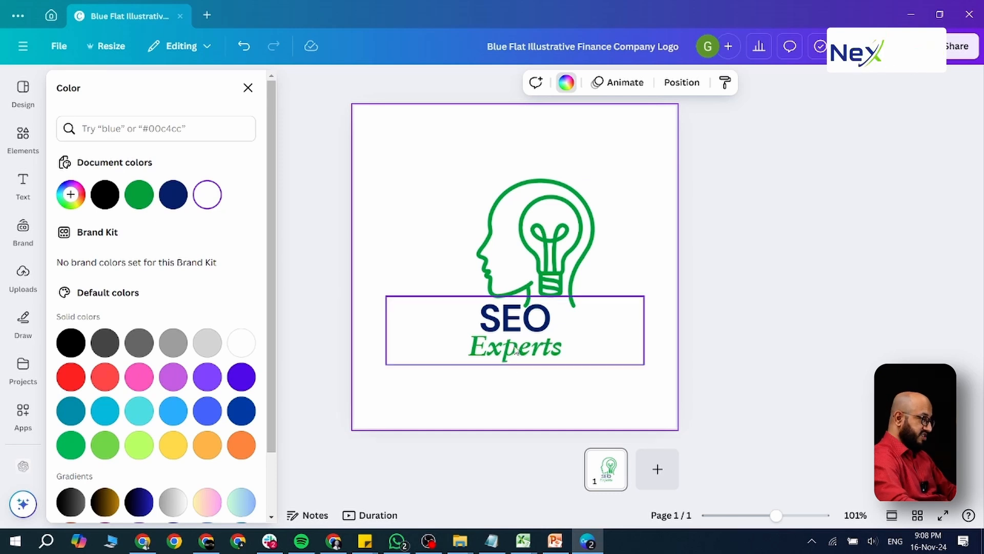
- Change the font of the word "SEO" to Mogra
click(533, 321)
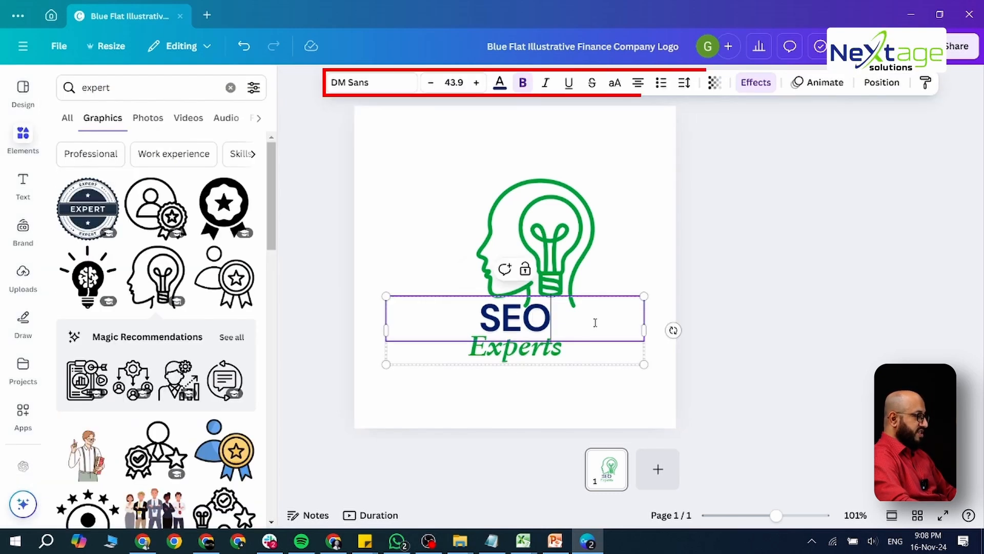
click(364, 83)
click(133, 148)
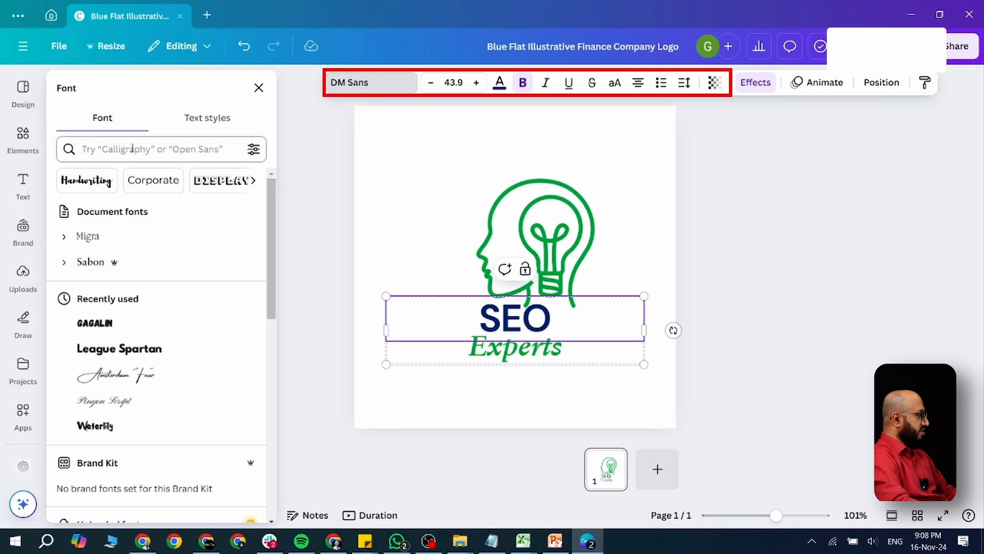
text(mog)
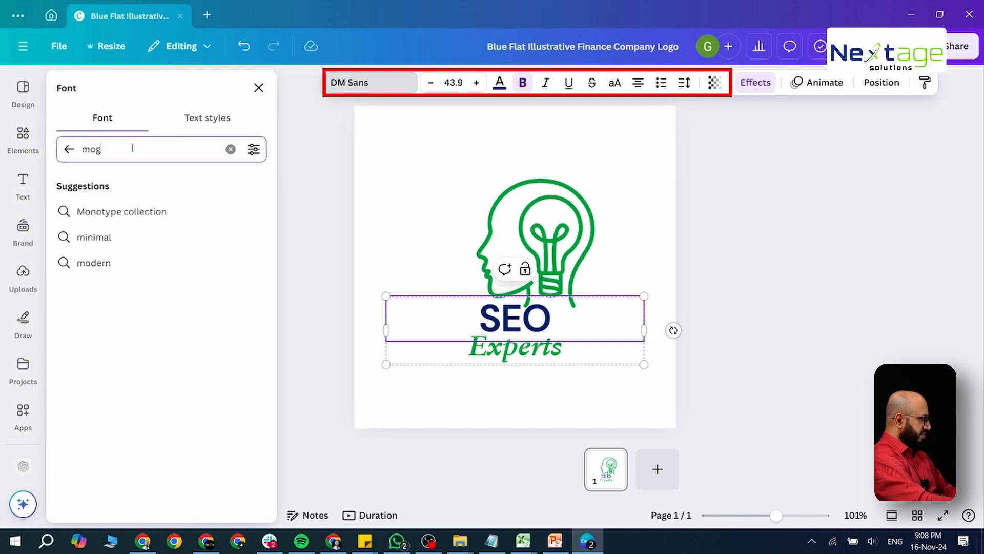
text(ra)
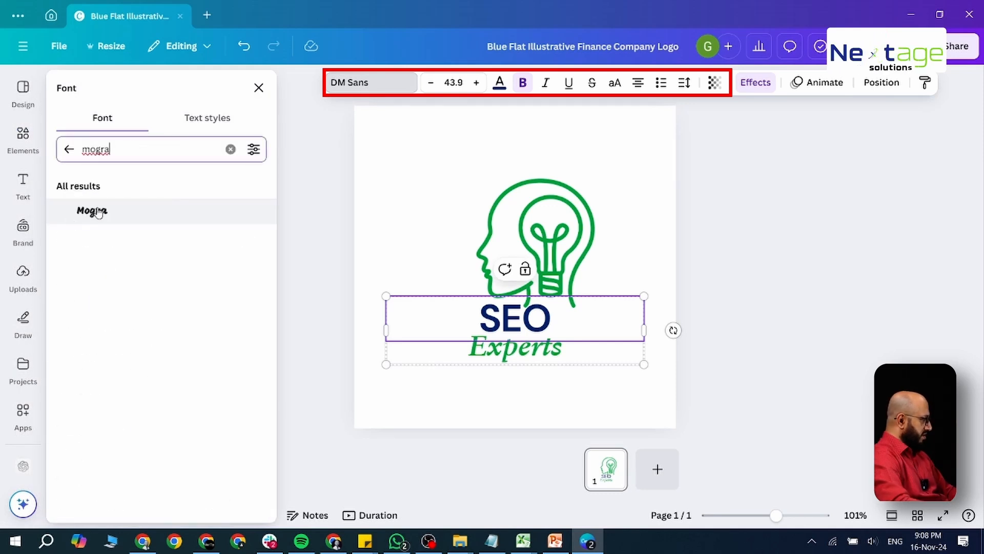
click(103, 210)
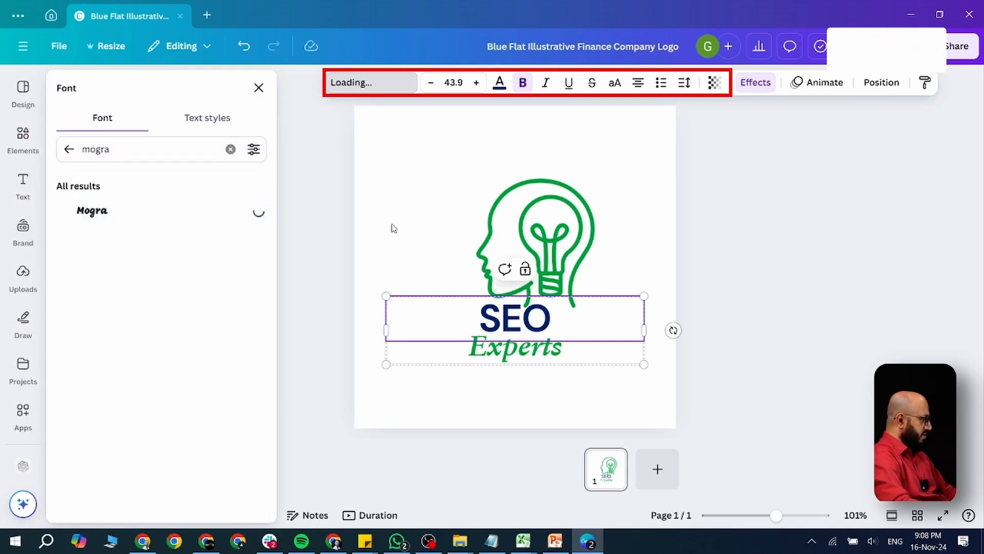
click(553, 408)
- Shift the SEO Experts text group slightly left and up, beneath the neck of the head graphic, and deselect it
drag(520, 314, 500, 310)
click(651, 204)
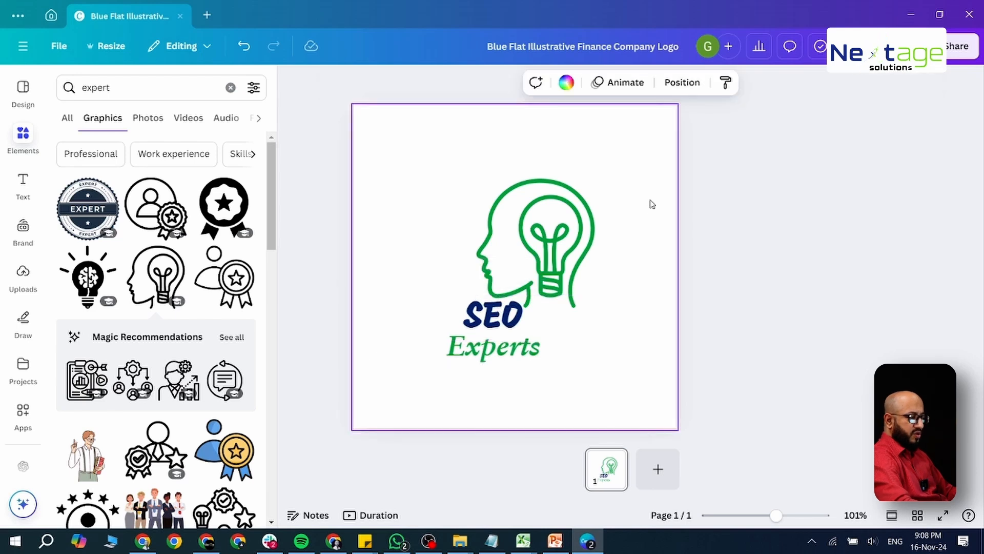
click(909, 171)
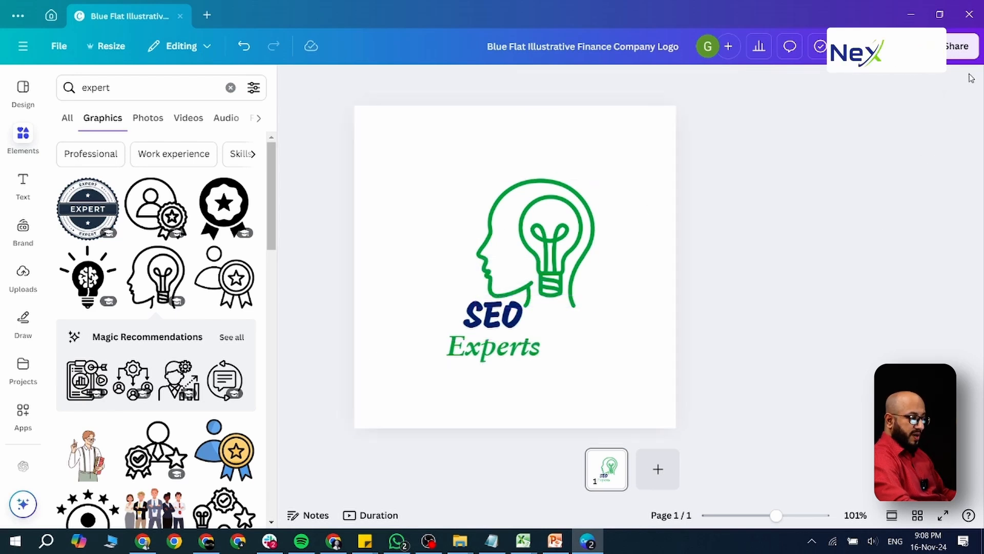
- Download the logo as a JPG and save it in the Downloads folder as "SEO Experts Logo"
click(961, 51)
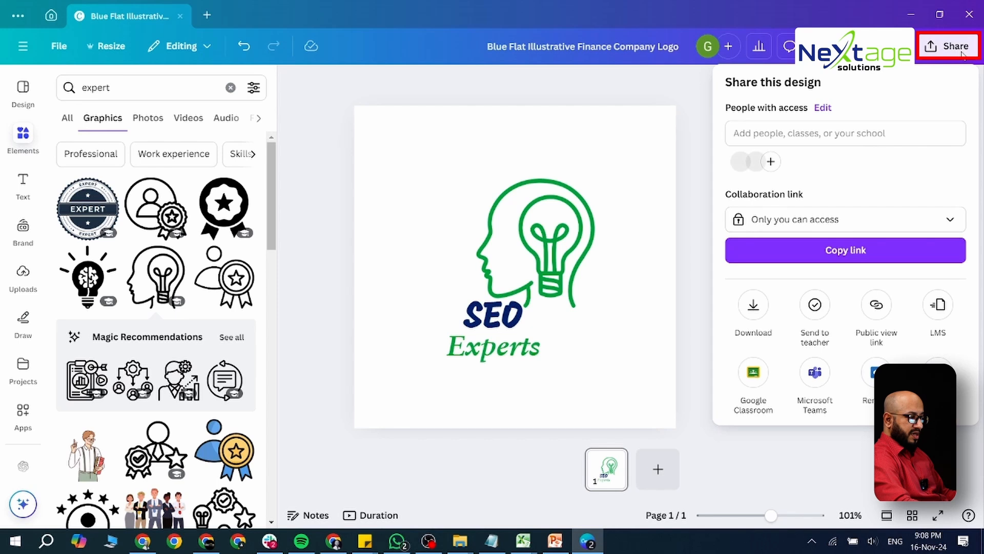
click(747, 305)
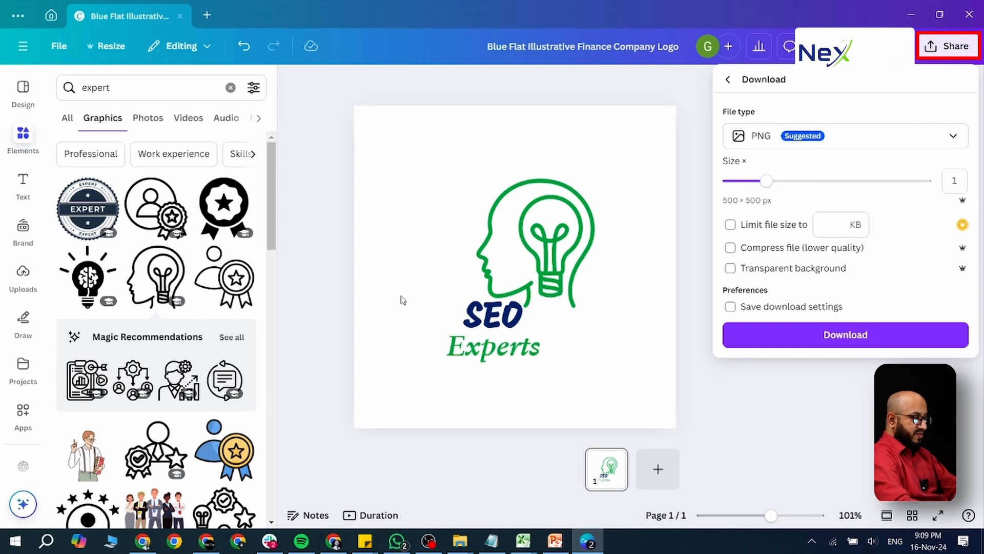
click(883, 139)
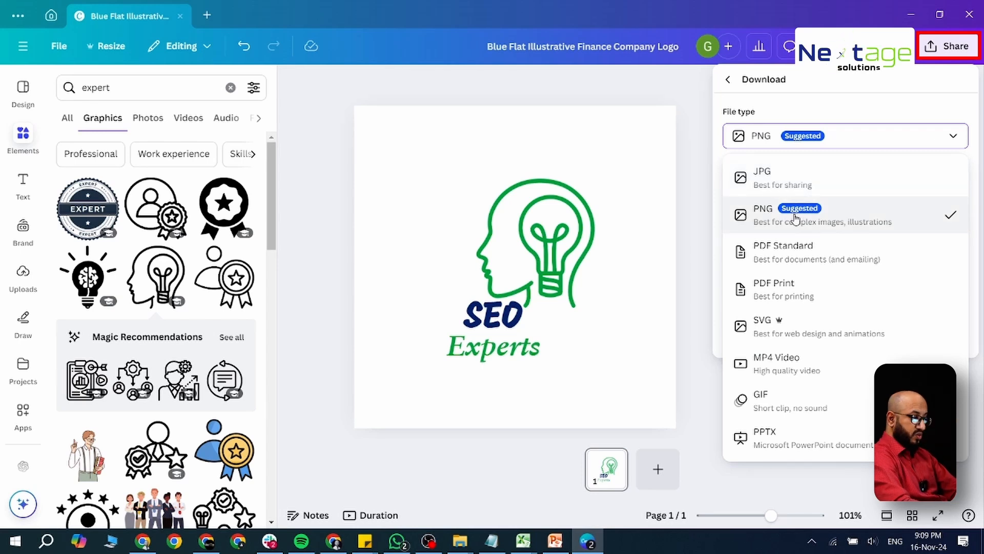
click(792, 187)
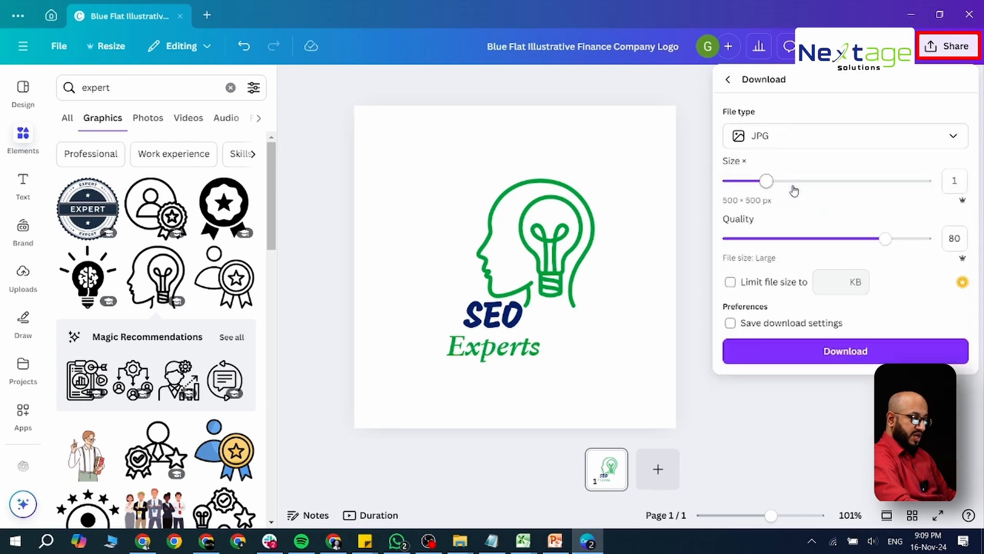
click(846, 353)
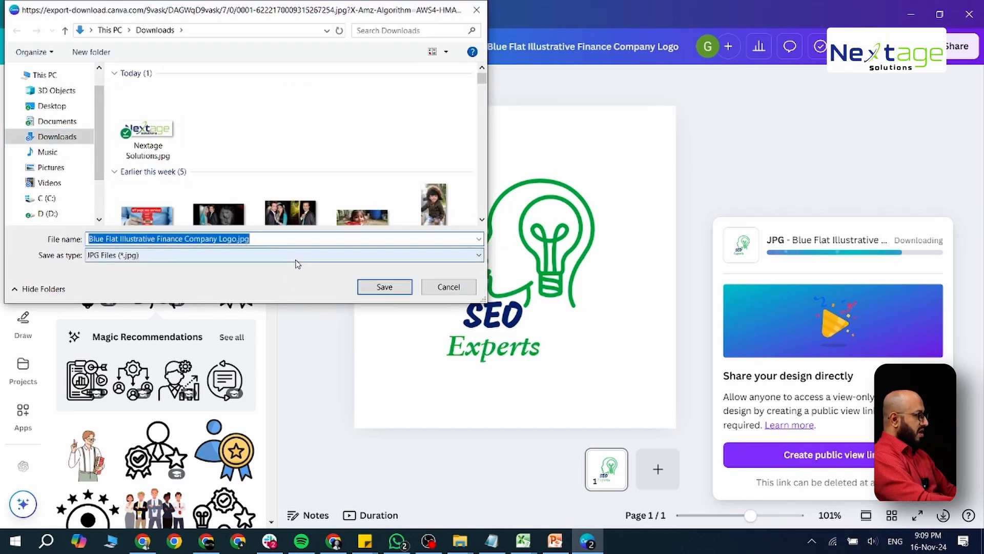
text(SEO Exp)
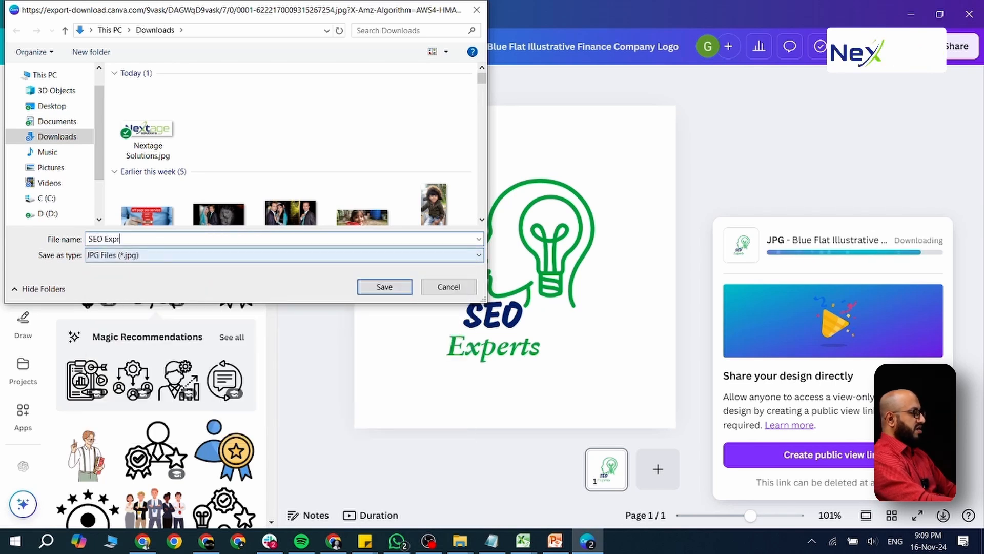
text(erts Logo)
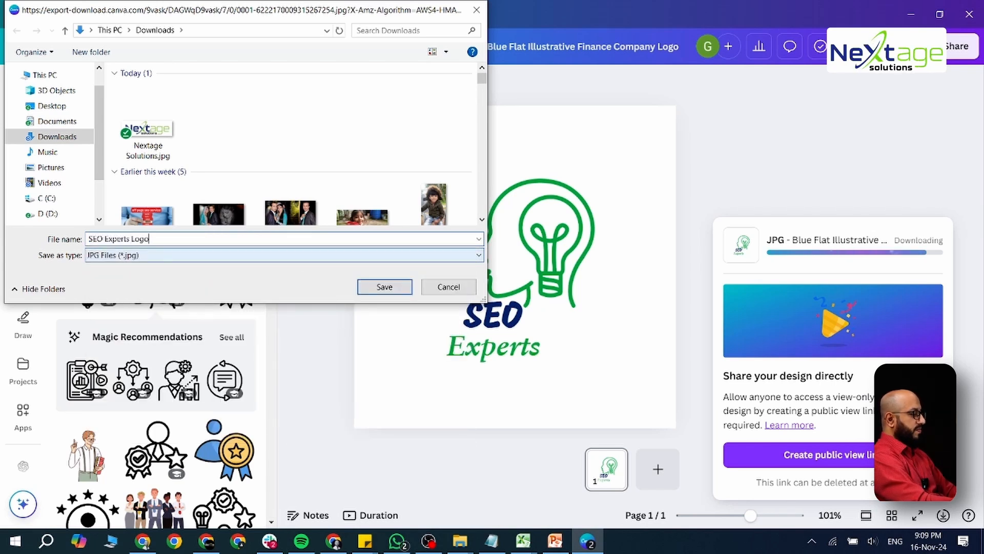
key(Return)
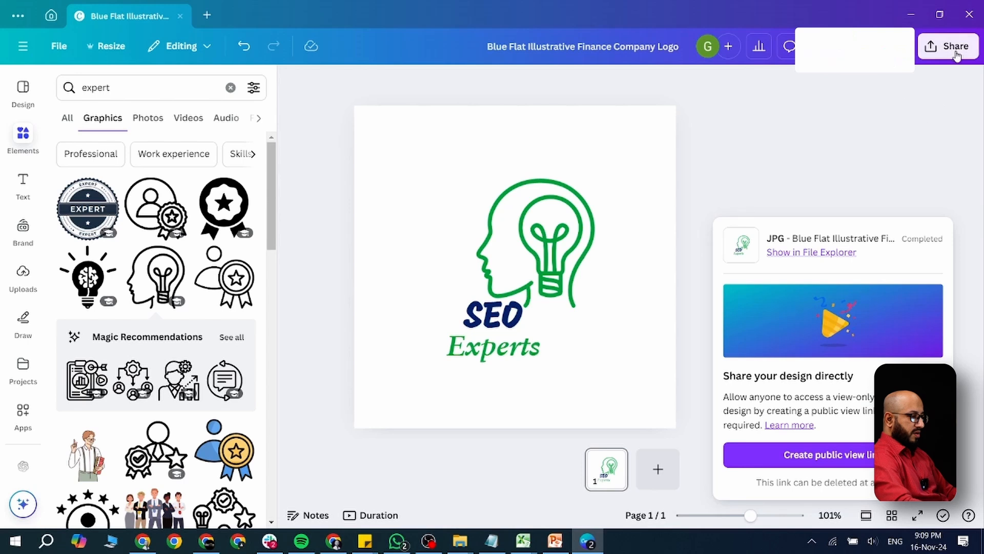
- Reopen the download settings for the logo and enable a transparent background for the PNG file type
click(953, 46)
click(752, 310)
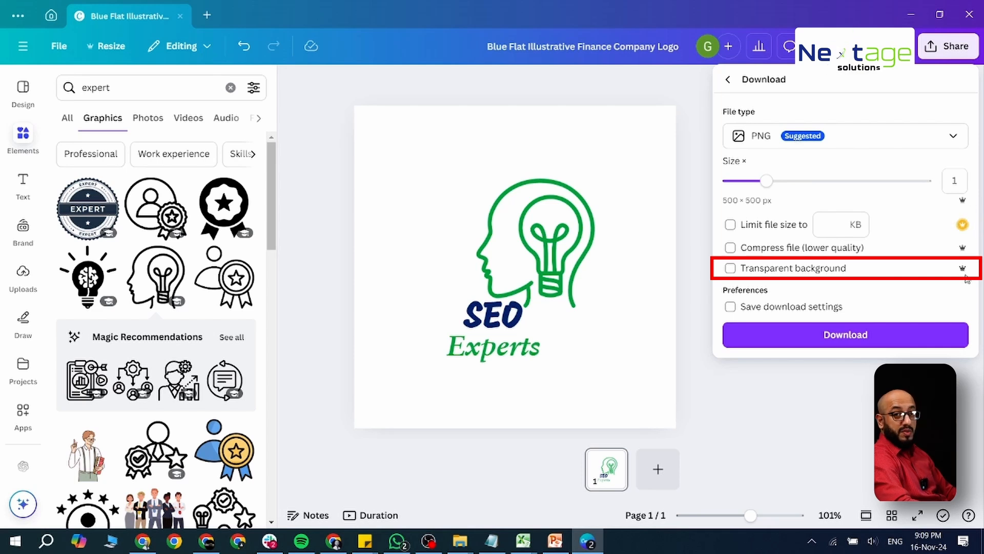
click(753, 269)
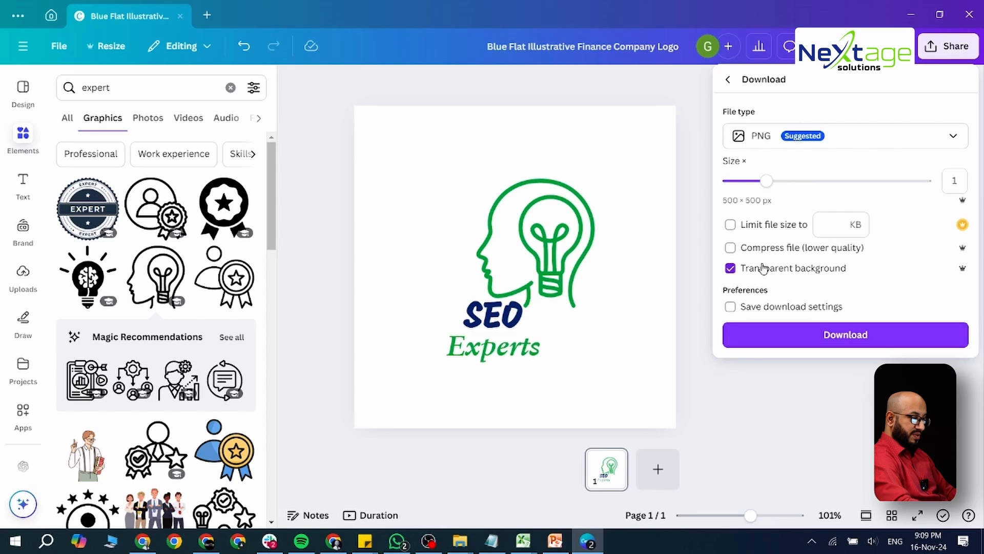
- Download the logo as a transparent PNG and save it in the Downloads folder as "SEO Experts Logo"
click(846, 336)
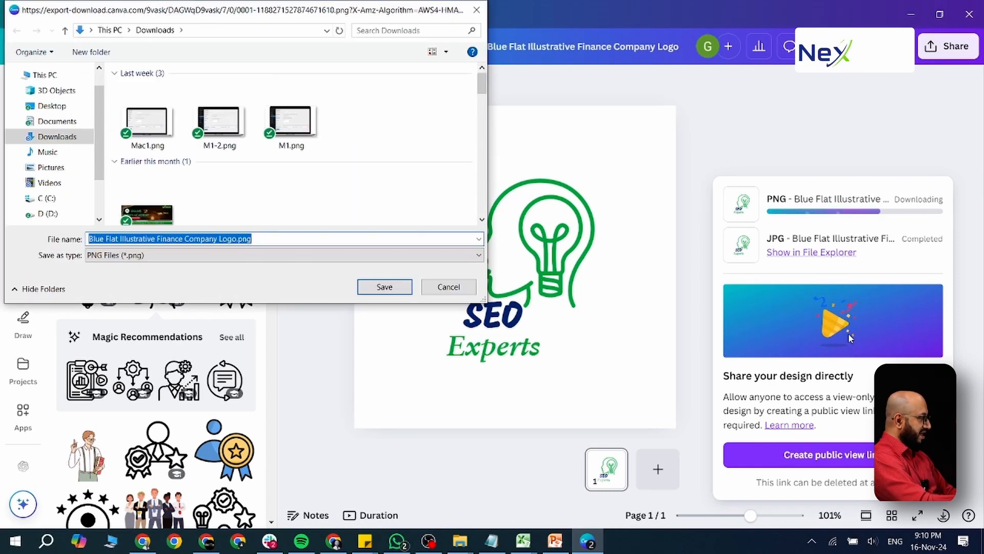
text(F)
key(BackSpace)
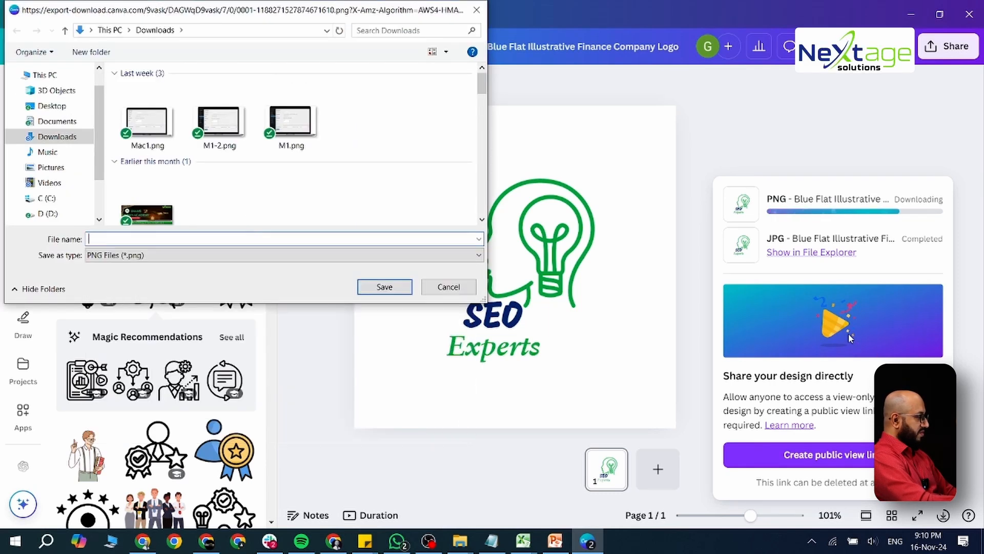
text(SEO Experts Logo)
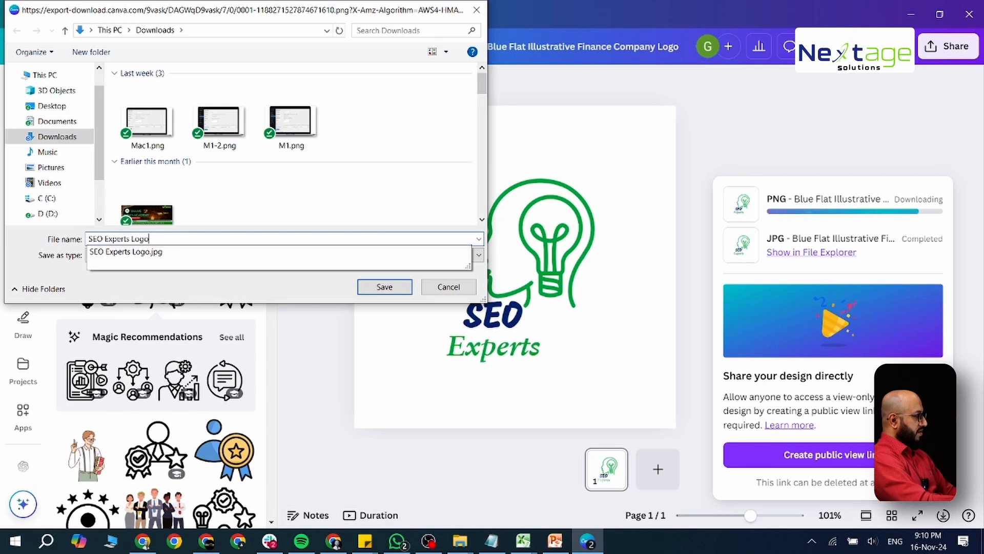
key(Return)
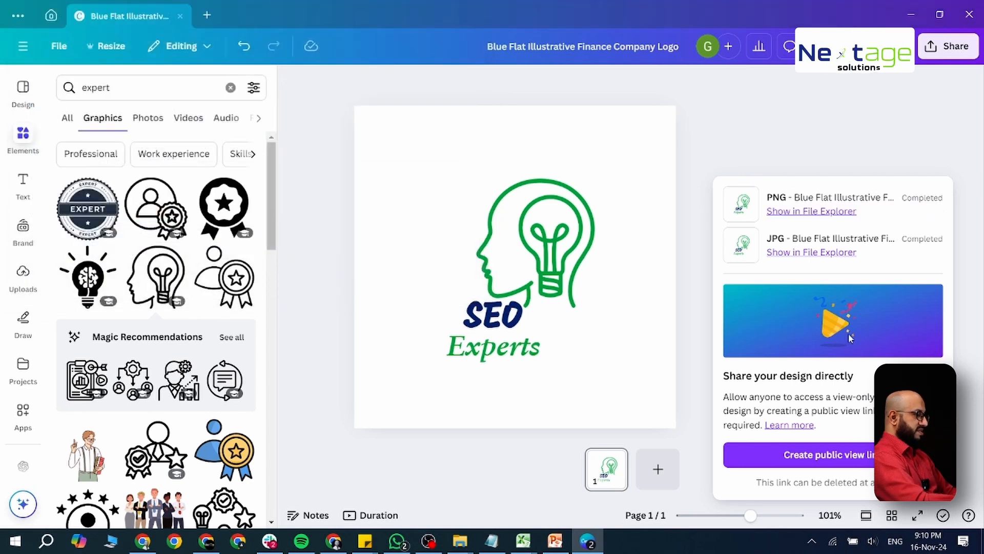
- Switch to Chrome, go to the WordPress dashboard of My Blog, and open the live site in a new tab
click(911, 16)
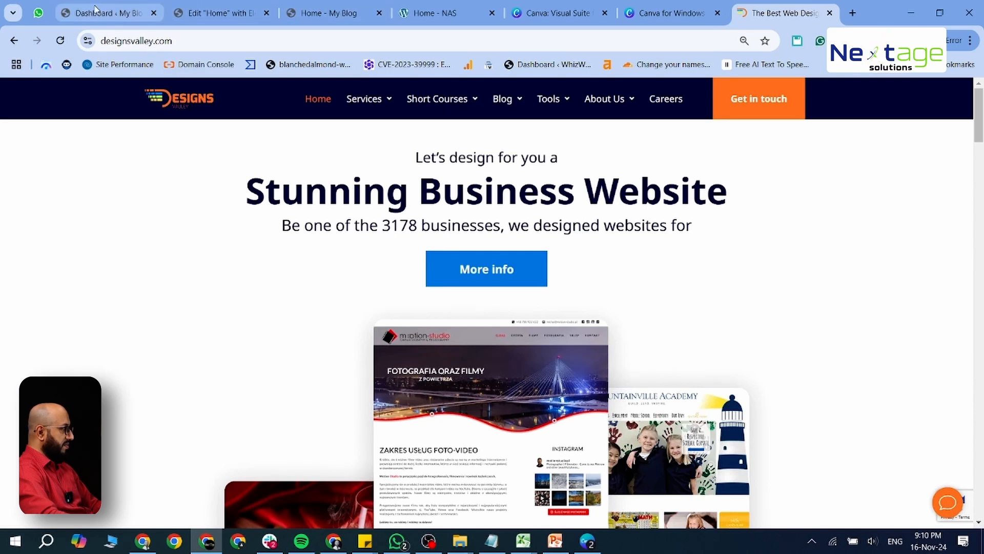
key(ctrl+Tab)
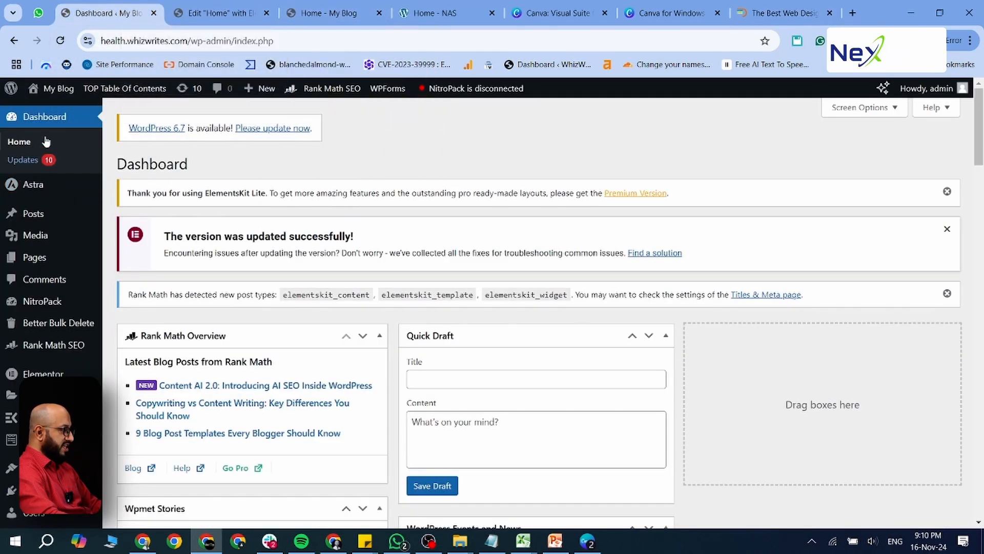
mouse_move(56, 92)
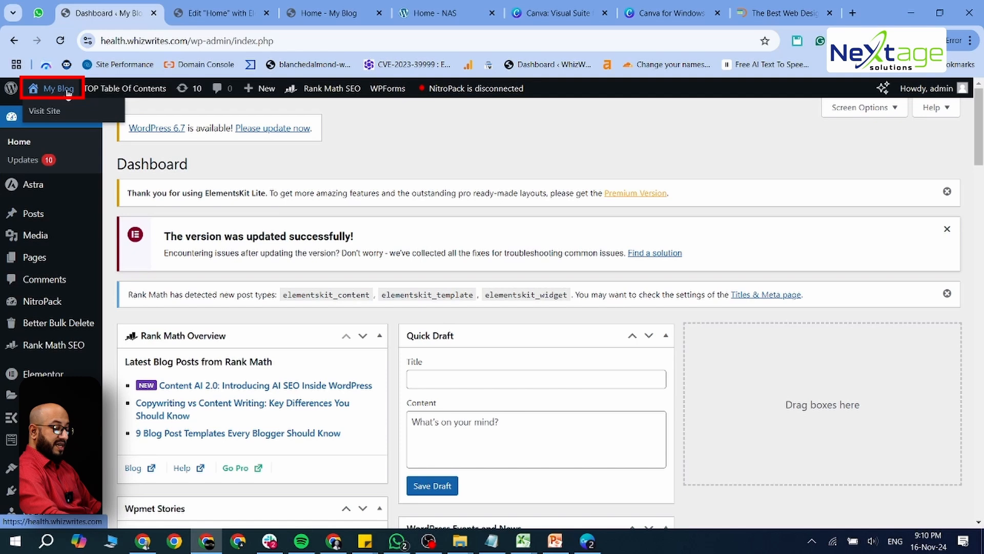
middle_click(55, 110)
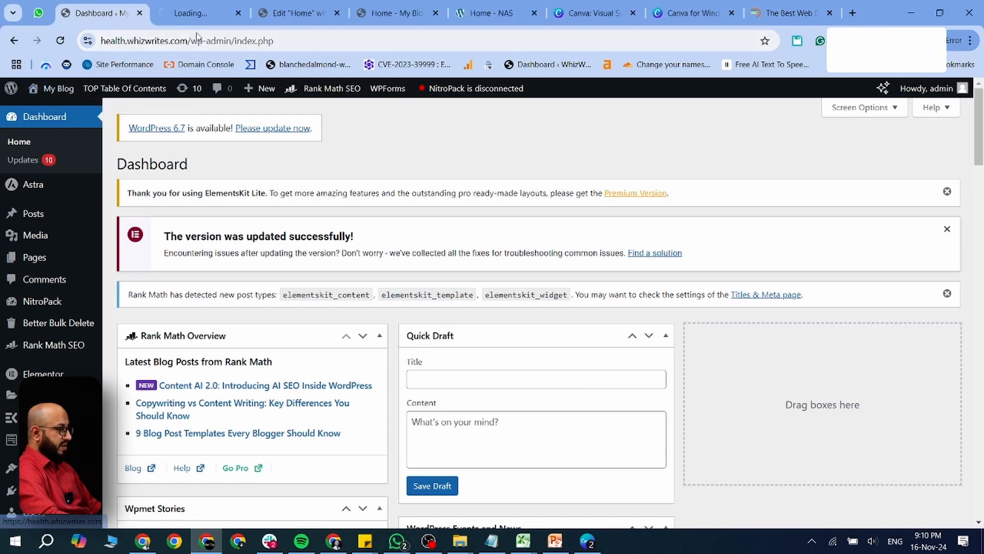
click(204, 18)
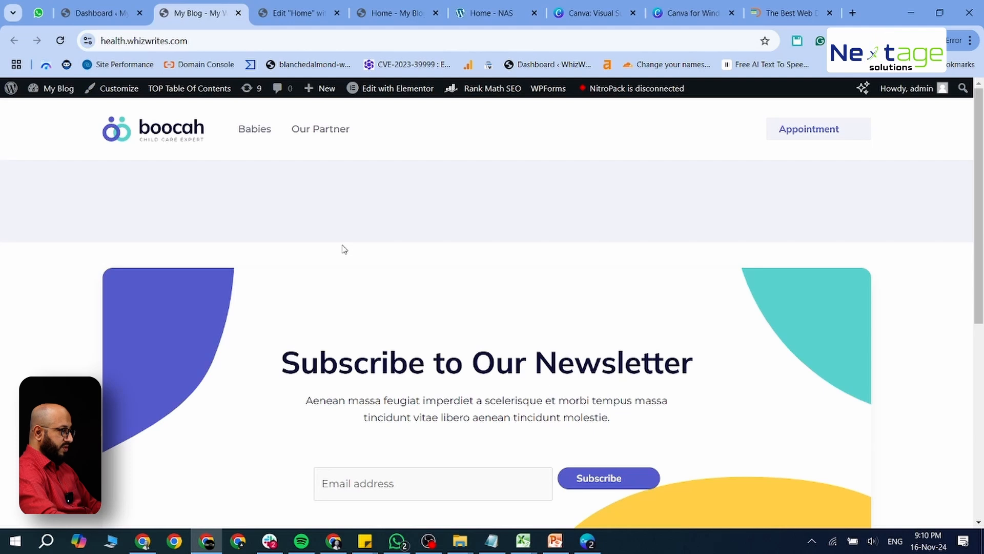
- Open the site's theme Customizer from the WordPress dashboard and bring up the logo selection for the header
click(119, 90)
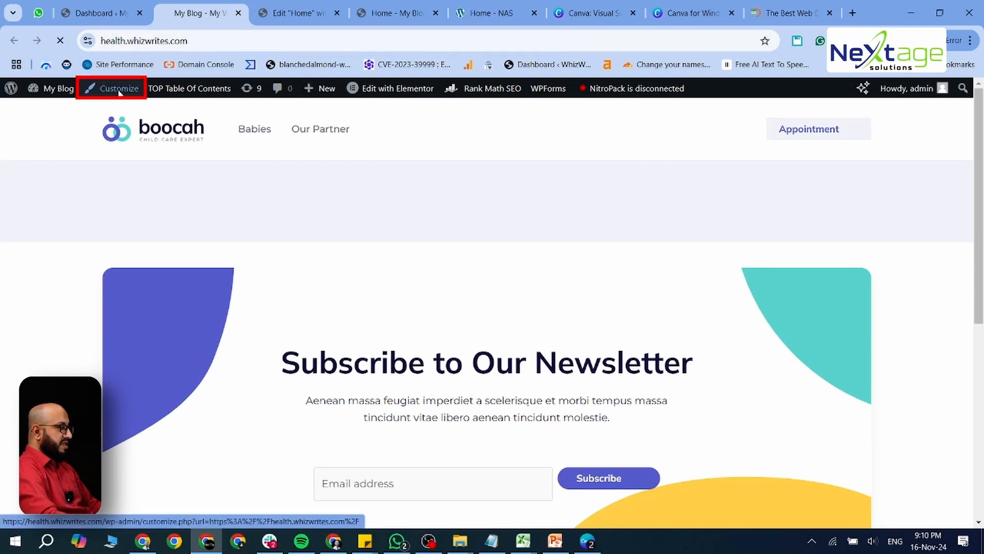
click(97, 13)
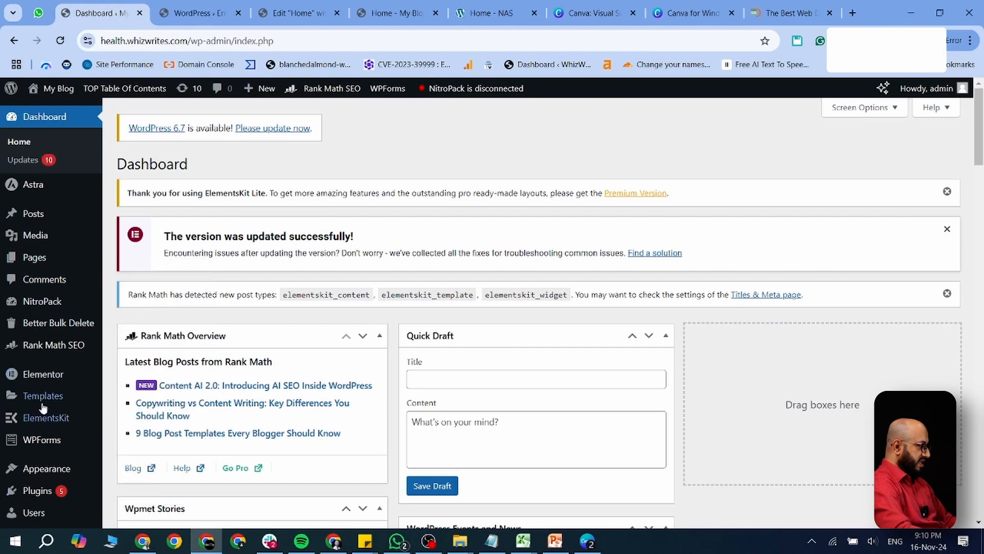
mouse_move(50, 472)
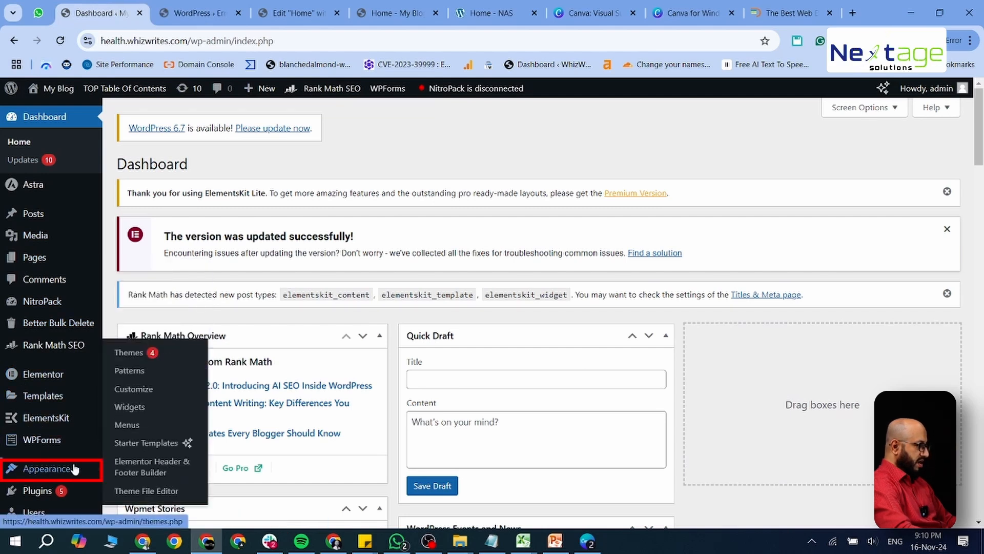
click(157, 391)
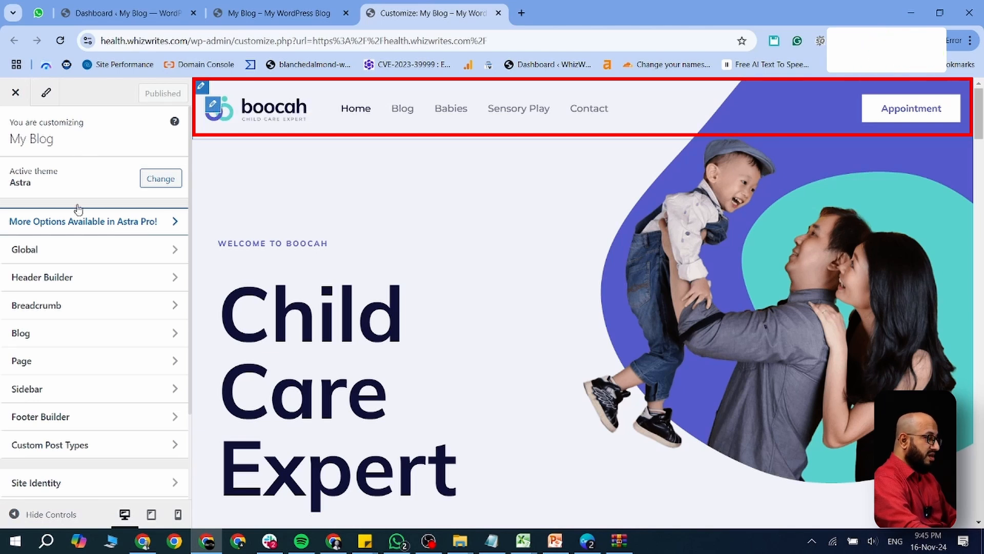
click(66, 277)
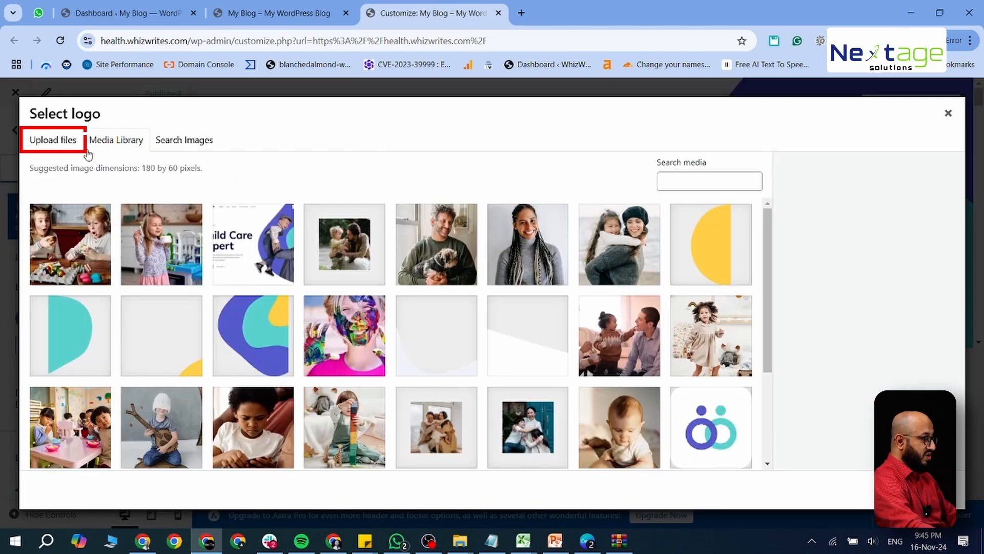
- Upload "SEO Experts Logo.jpg" from the Downloads folder and set it as the header logo without cropping
click(57, 145)
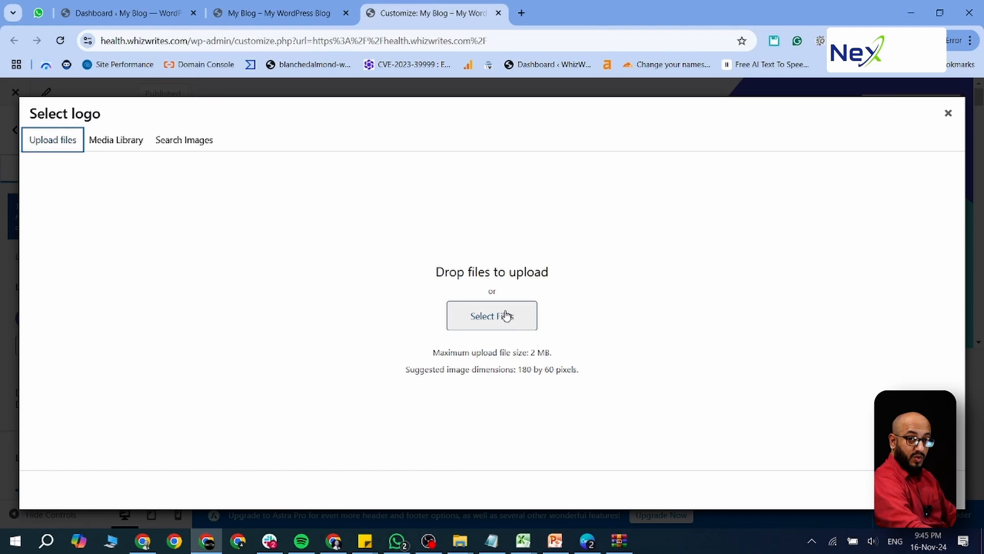
click(485, 320)
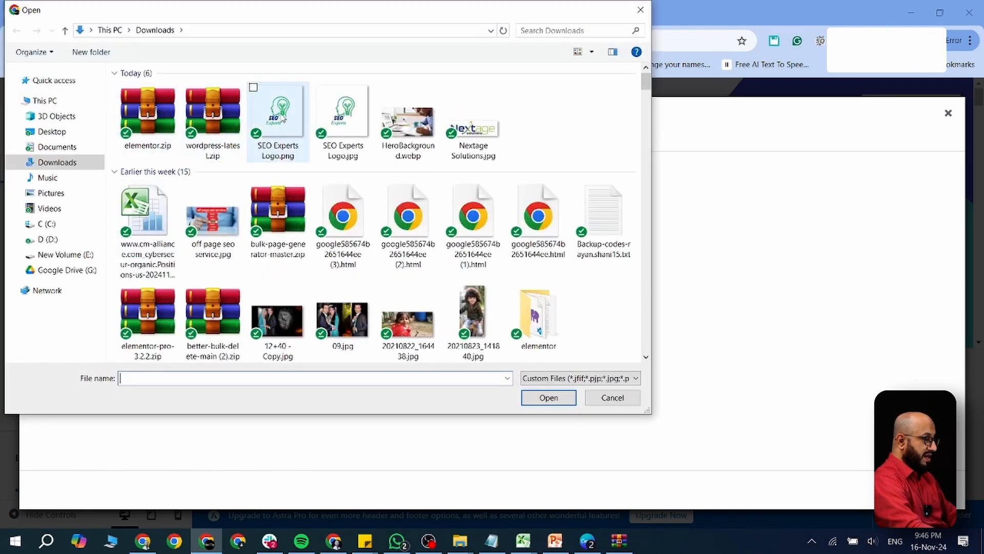
click(348, 115)
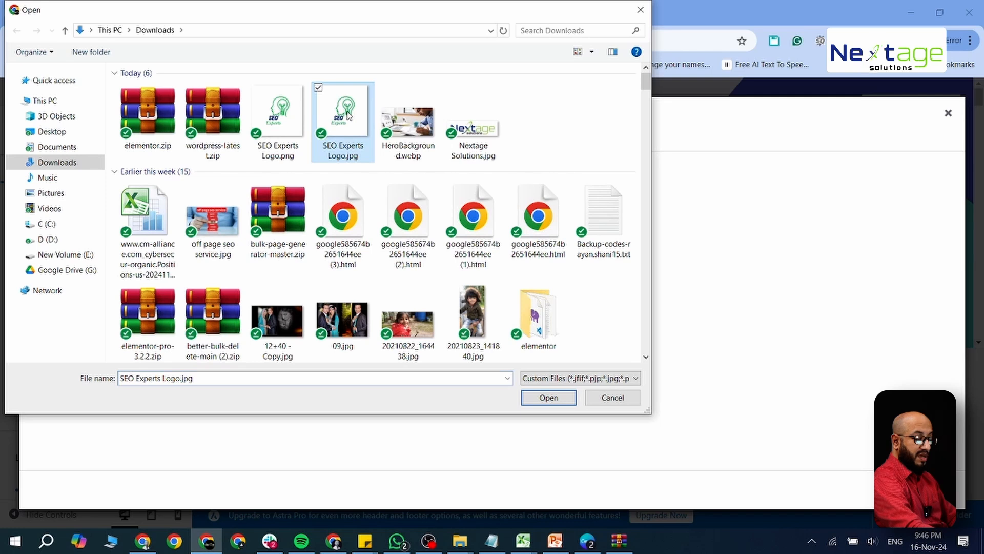
double_click(348, 115)
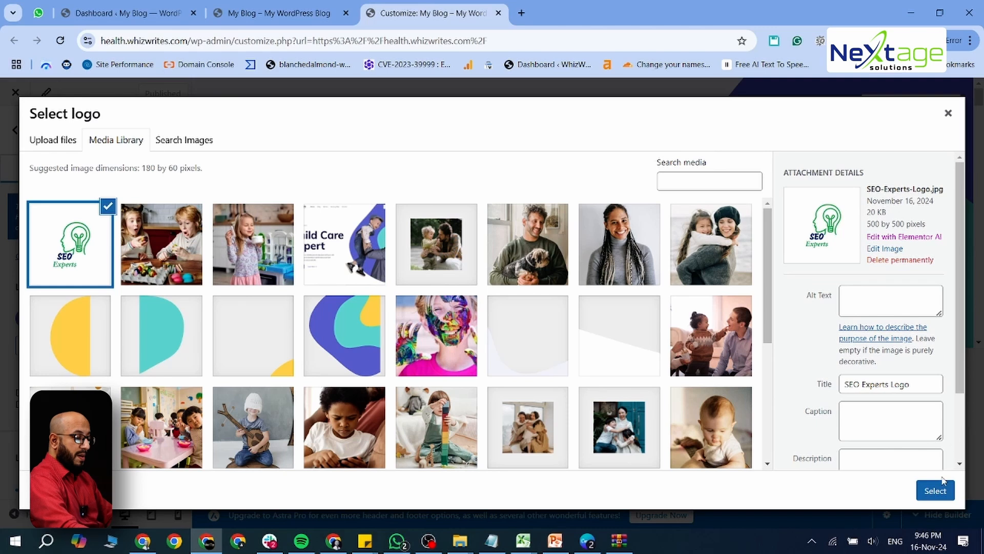
click(935, 490)
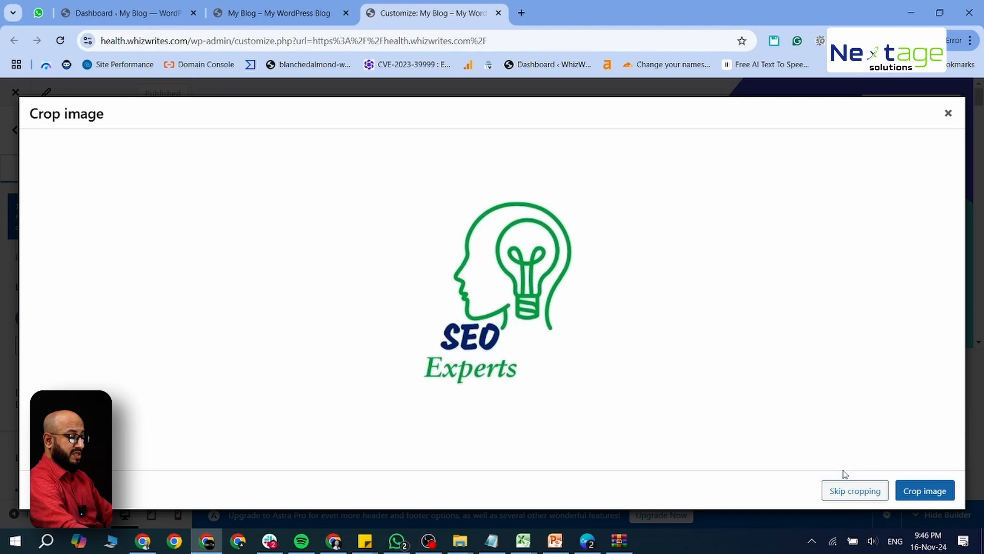
click(855, 491)
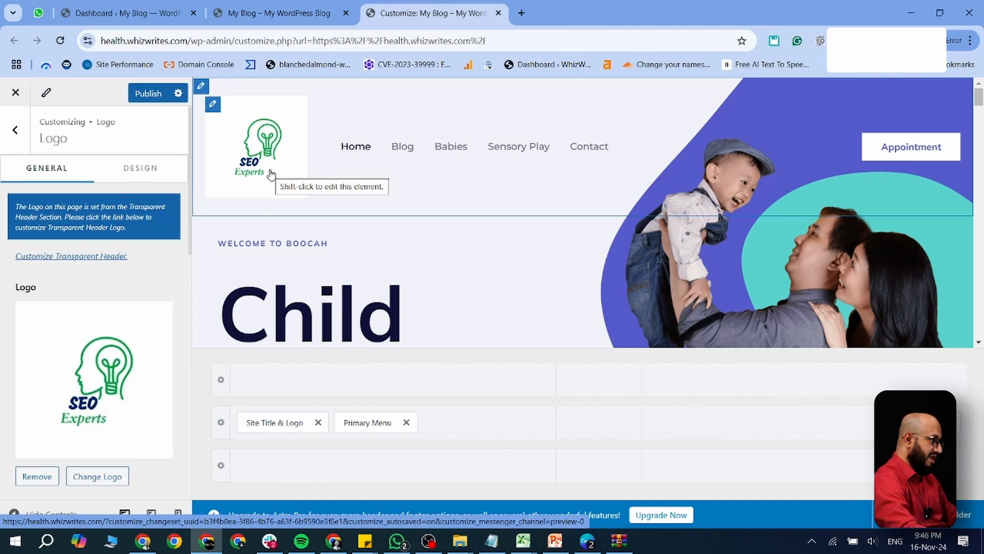
- Replace the header logo with the uploaded transparent "SEO Experts Logo.png", leaving it uncropped
click(98, 477)
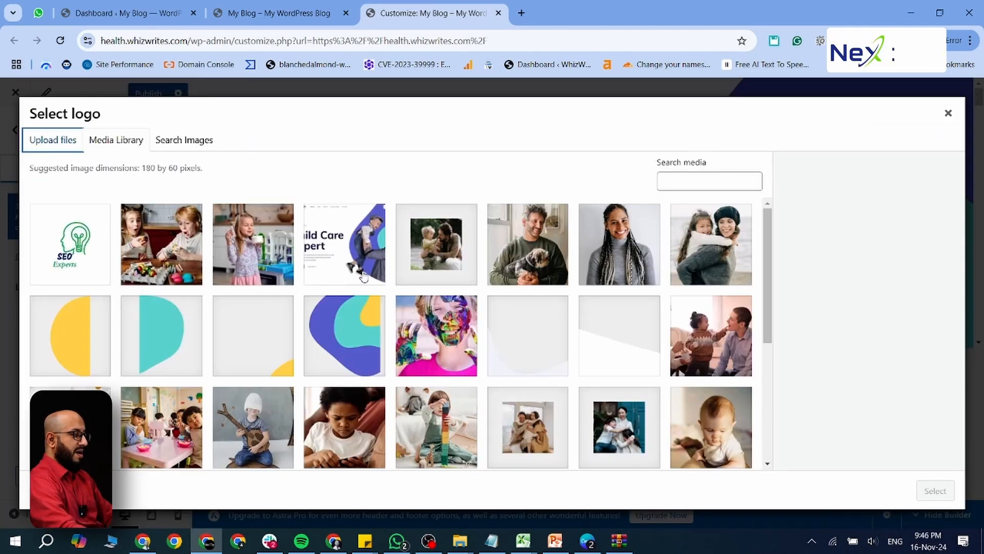
click(53, 140)
click(482, 316)
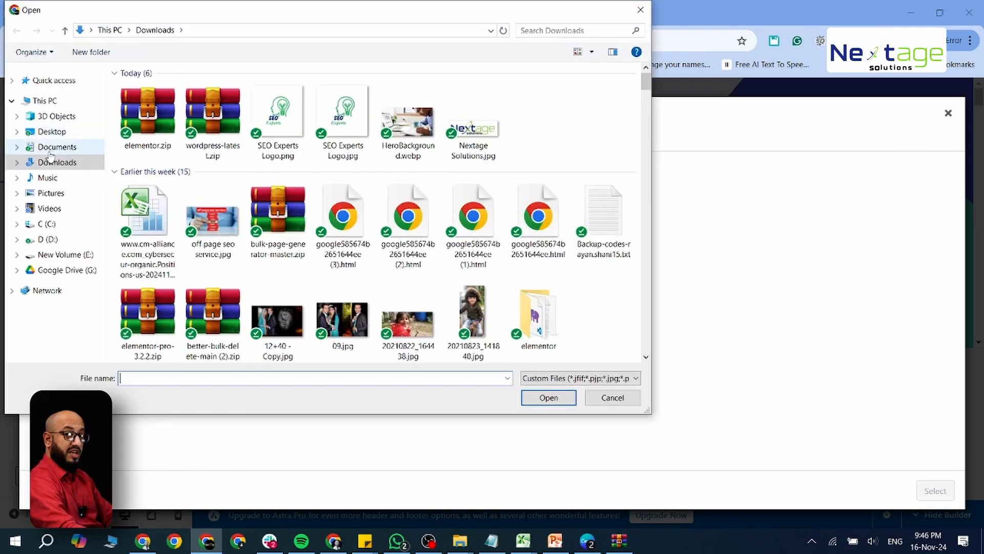
double_click(277, 106)
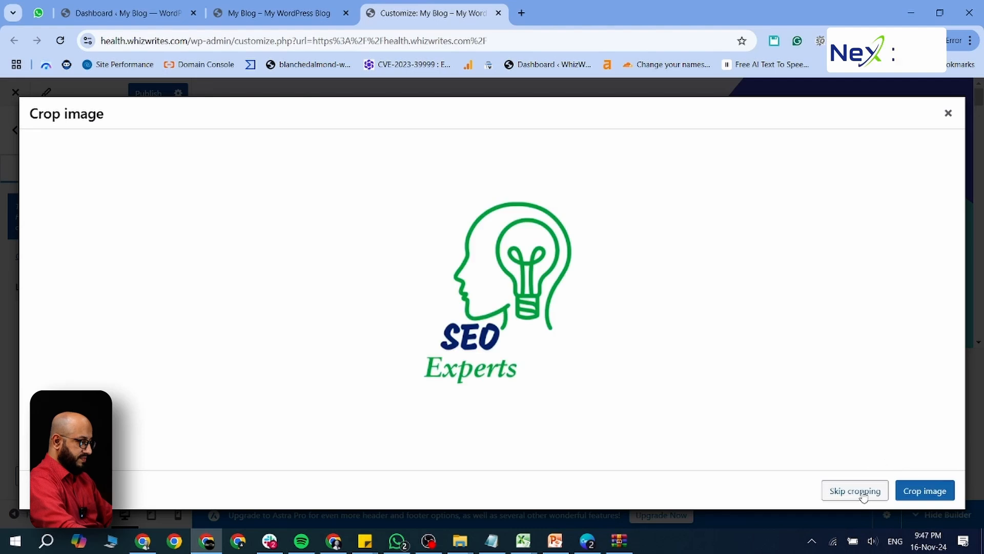
click(850, 487)
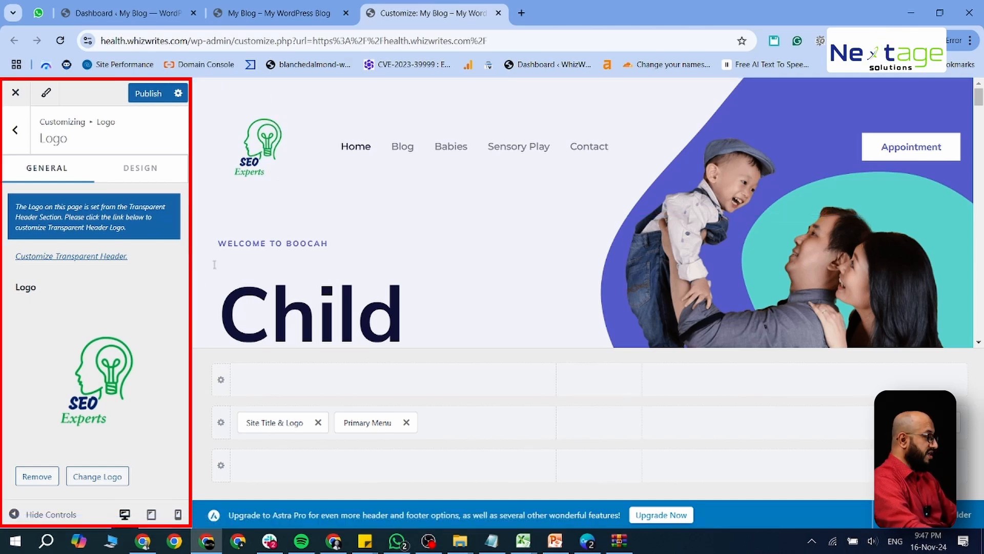
- Set the header logo width to 122 px and publish the Customizer changes
scroll(116, 312, down, 3)
scroll(116, 311, down, 2)
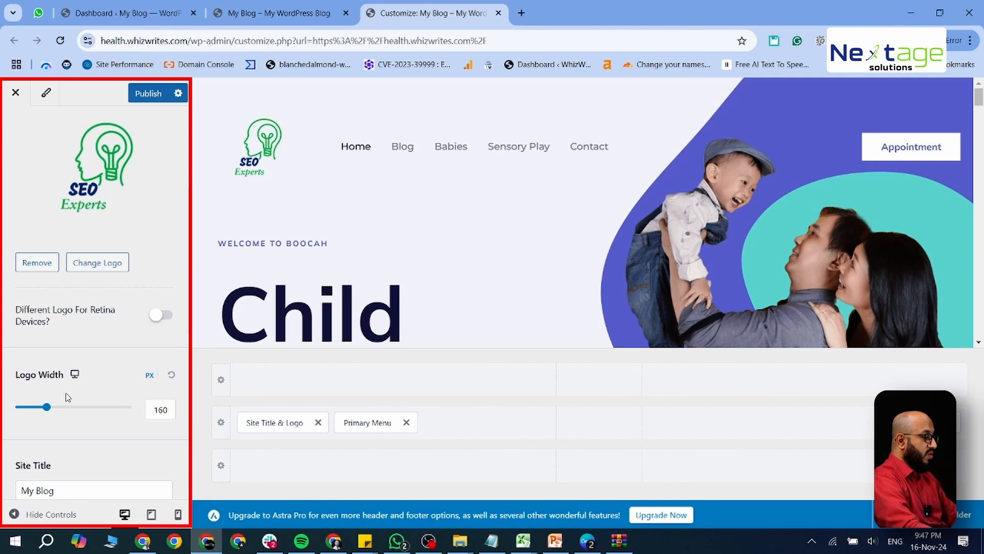
mouse_move(47, 410)
mouse_down()
mouse_move(85, 407)
mouse_move(41, 409)
mouse_up()
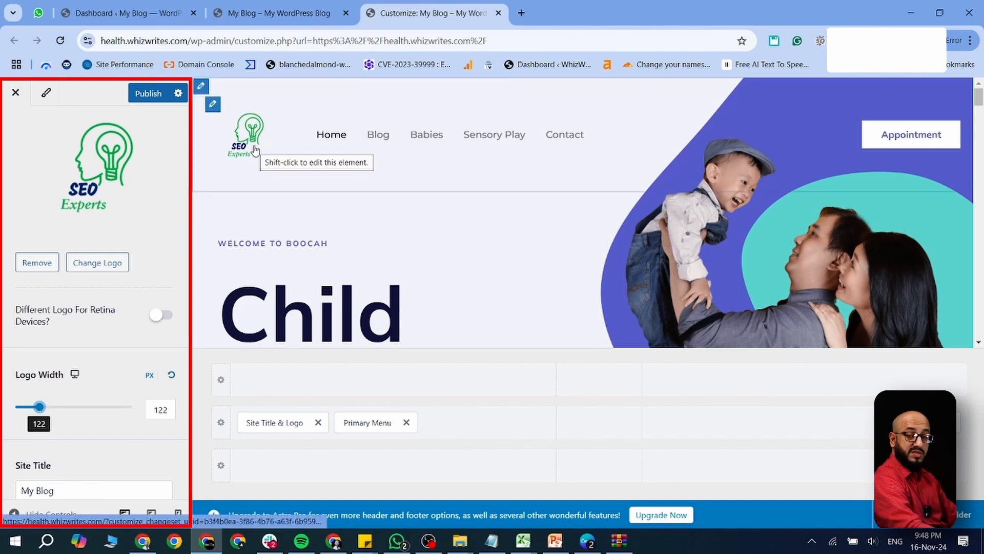
click(150, 94)
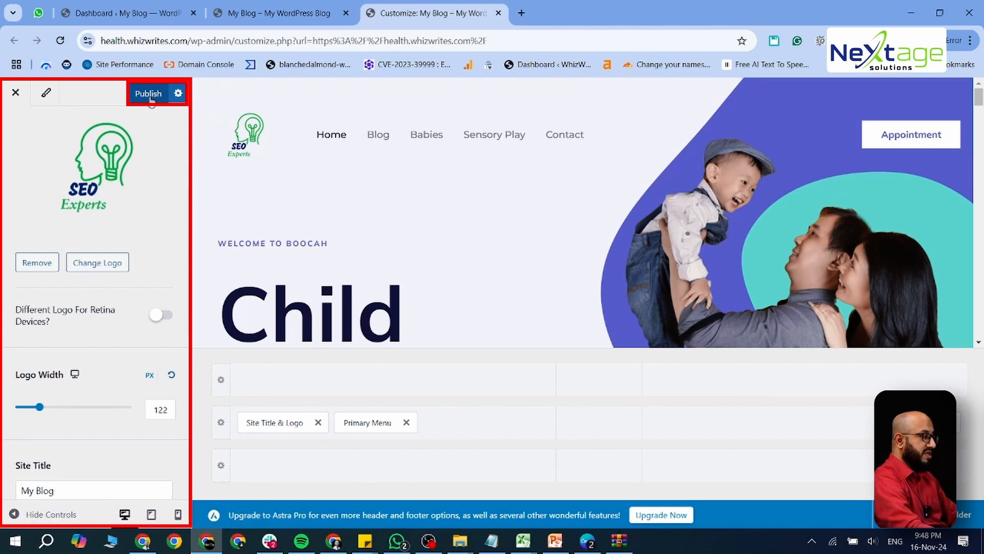
- Check the new header logo on the live site and look through the homepage down to the footer
click(268, 16)
click(431, 13)
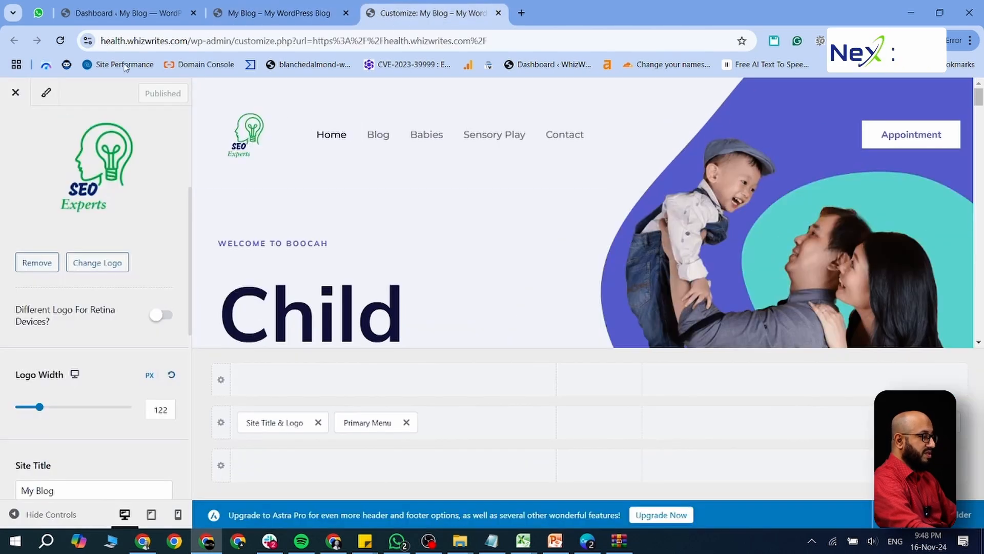
click(288, 16)
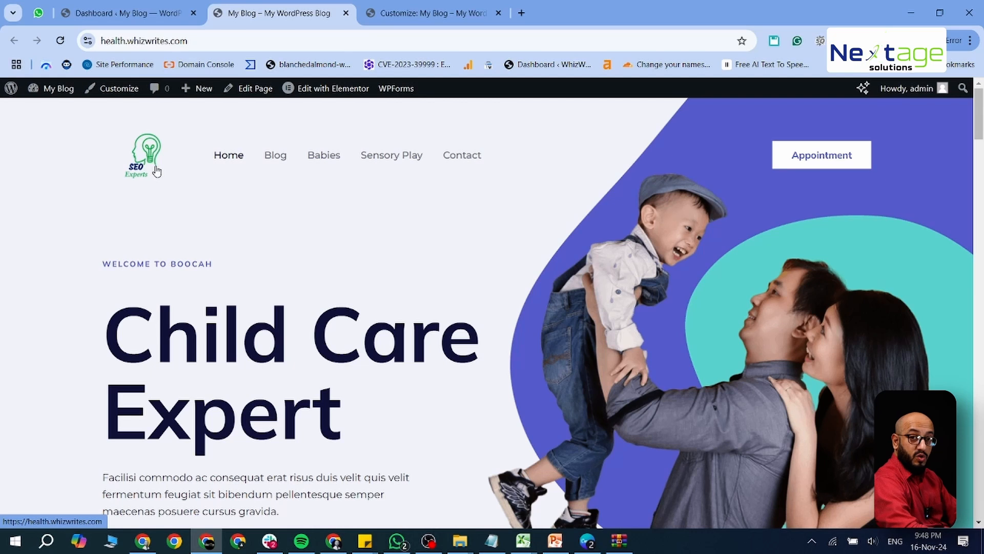
scroll(347, 256, down, 15)
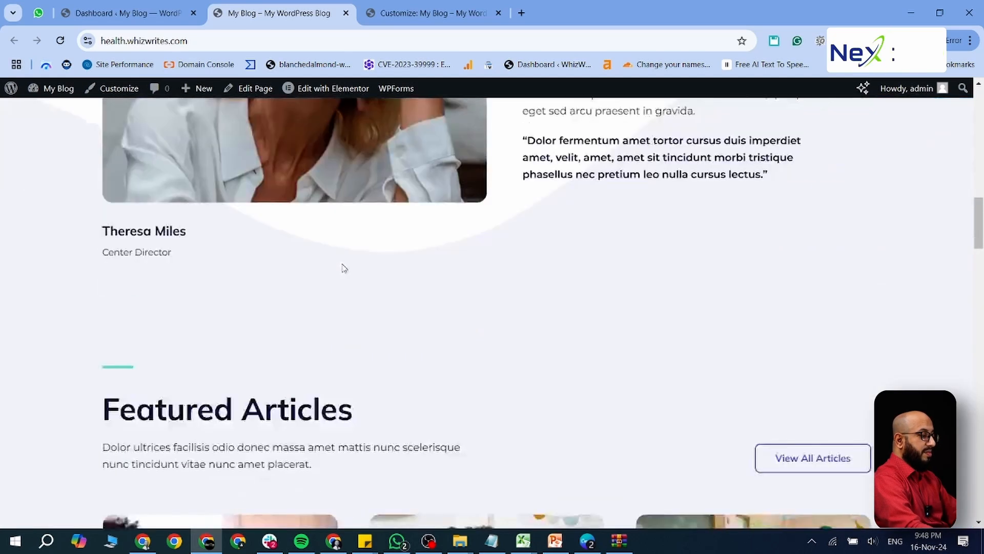
scroll(348, 301, down, 10)
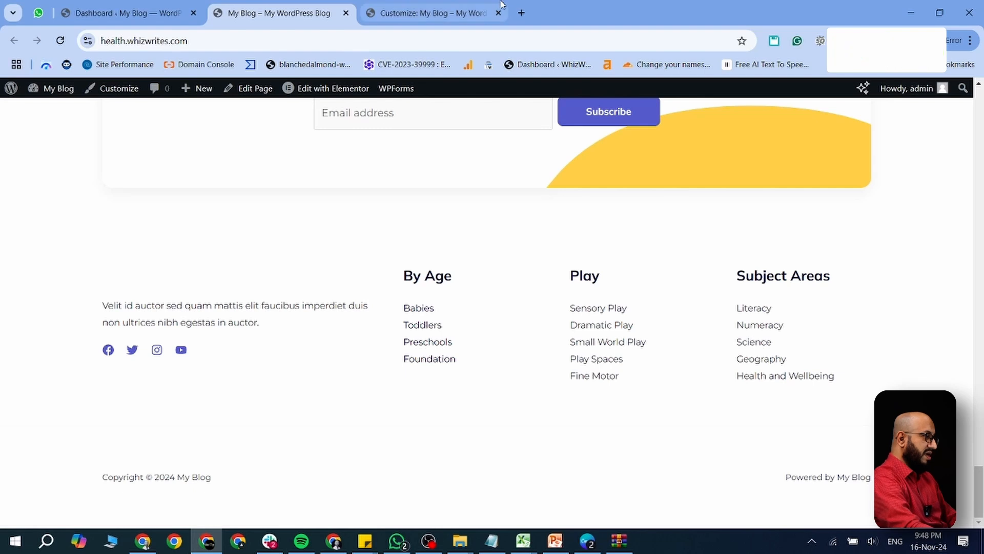
- Return to the Customizer and open the footer widget containing the boocah logo image for editing
click(444, 12)
scroll(626, 254, down, 20)
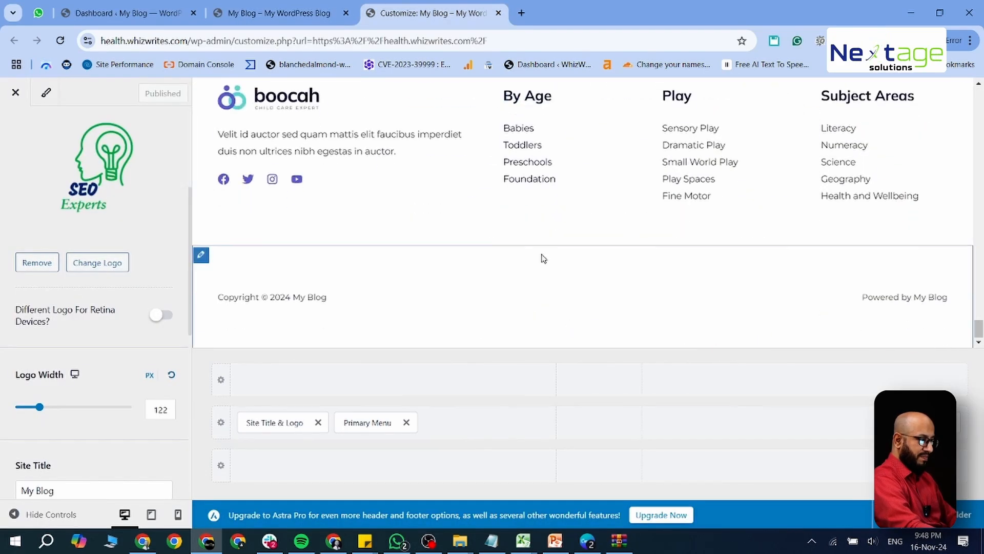
scroll(345, 232, up, 2)
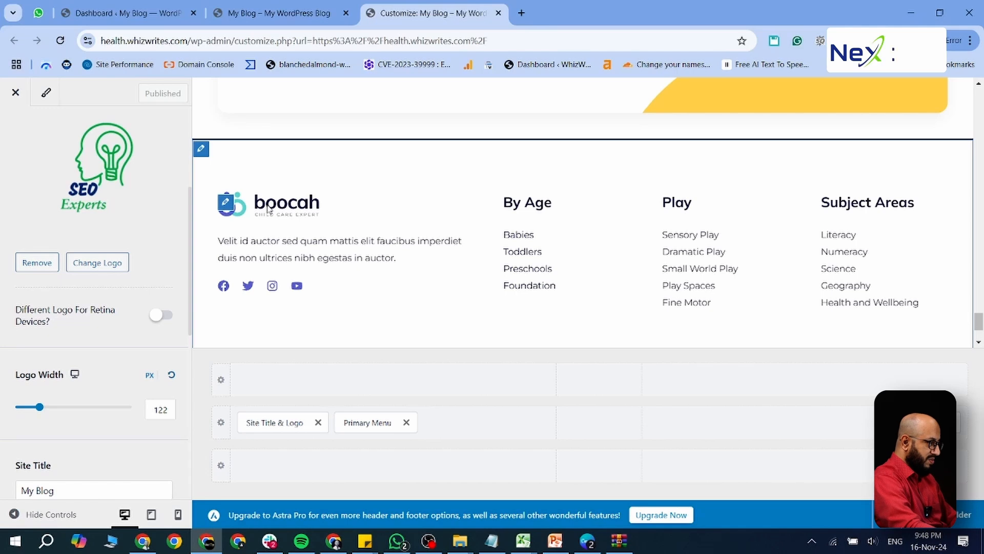
click(232, 207)
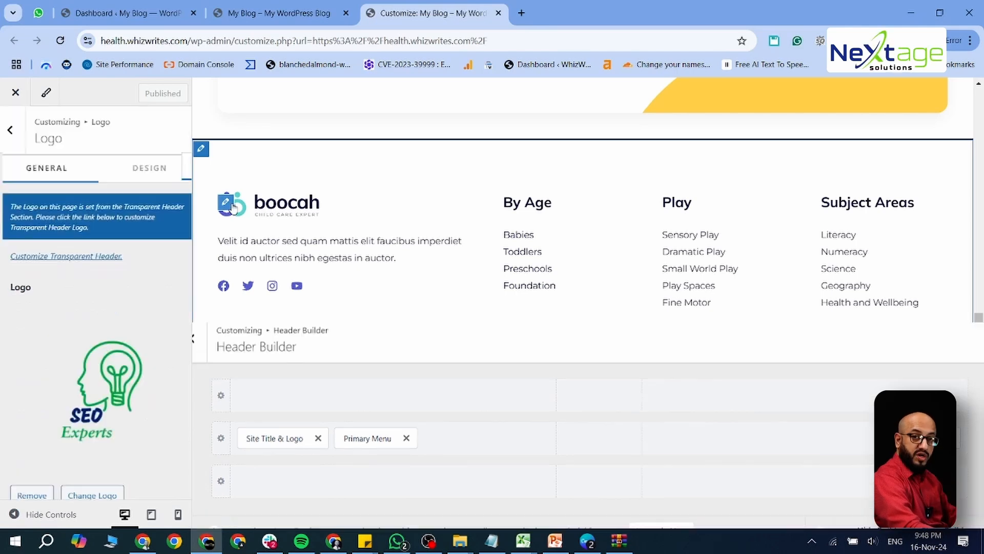
click(226, 206)
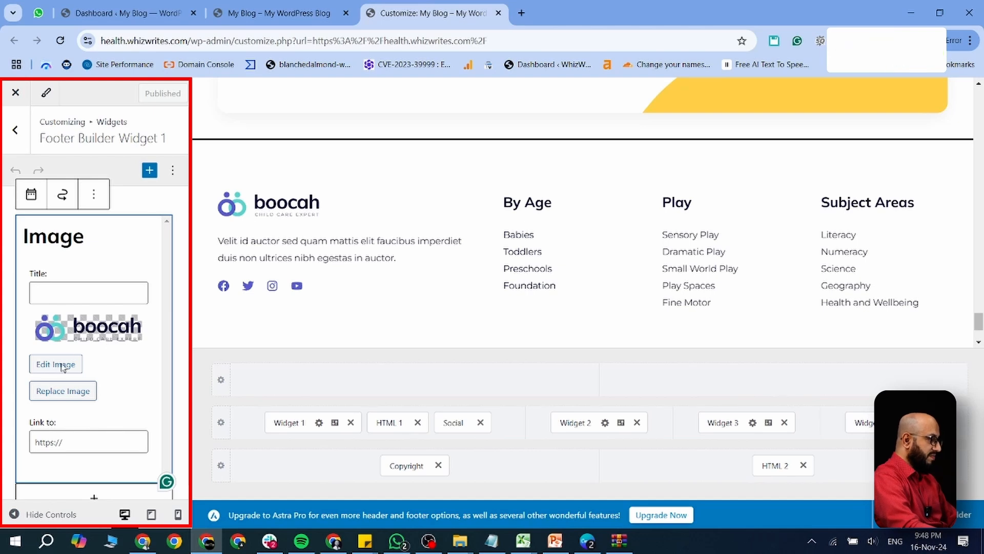
- Replace the boocah image in the footer widget with the transparent SEO-Experts-Logo.png from the media library and publish the change
click(64, 392)
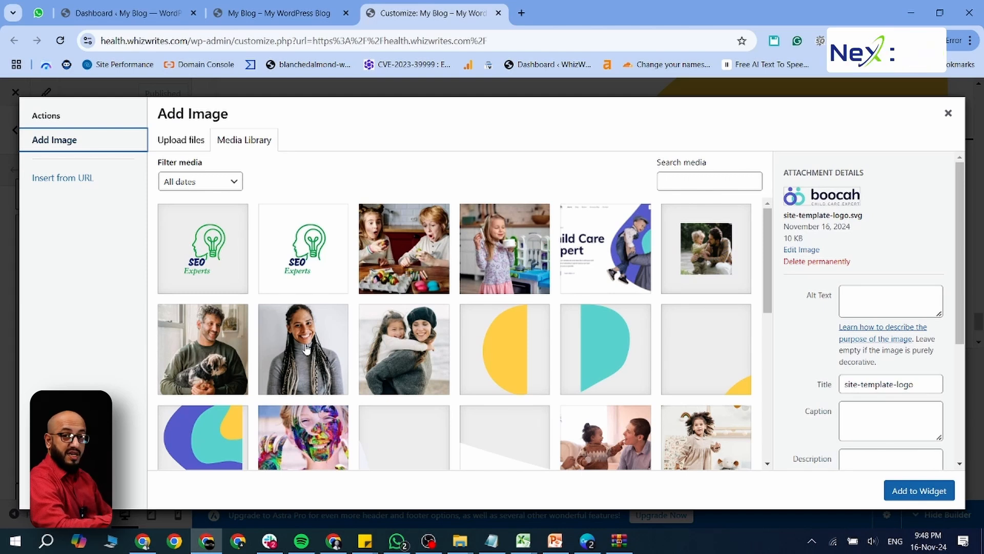
click(207, 242)
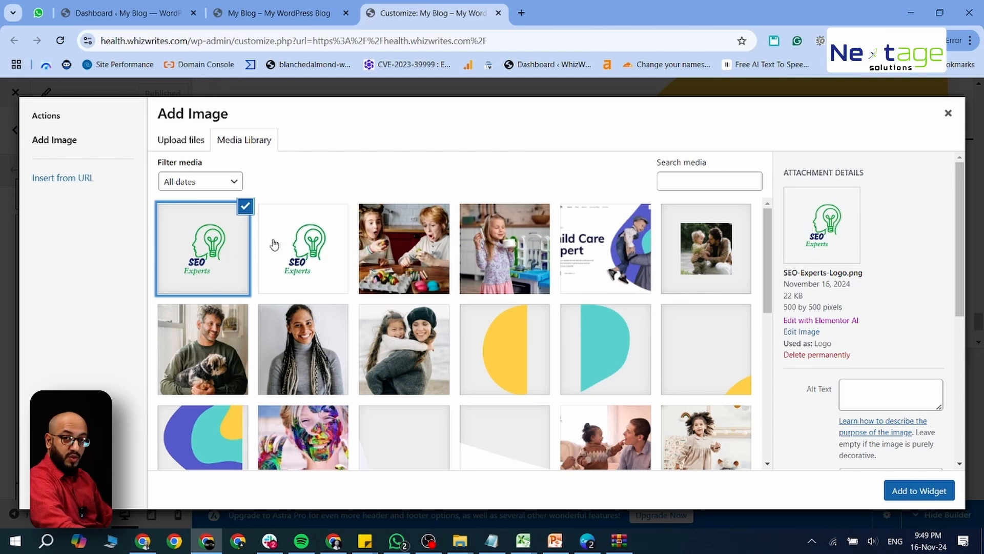
click(908, 490)
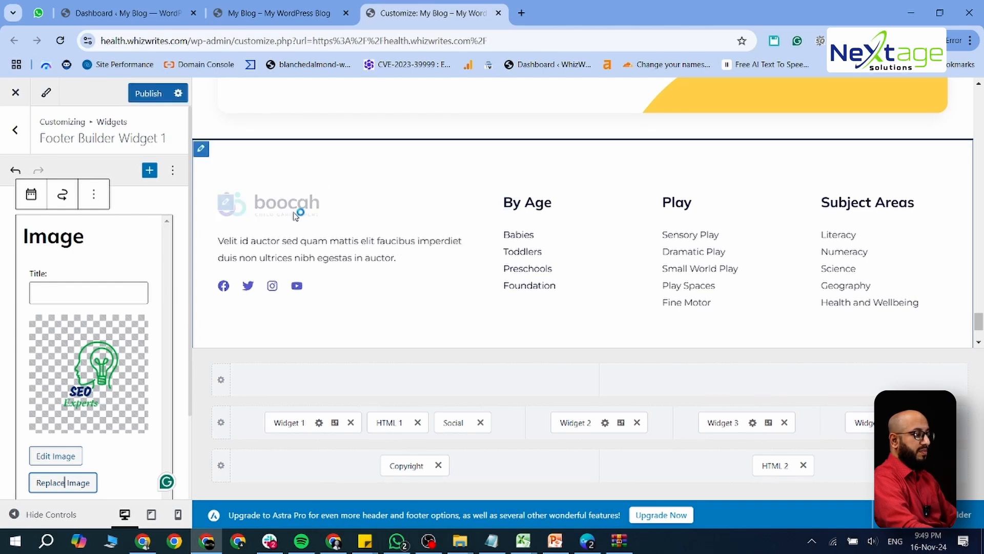
scroll(411, 241, down, 4)
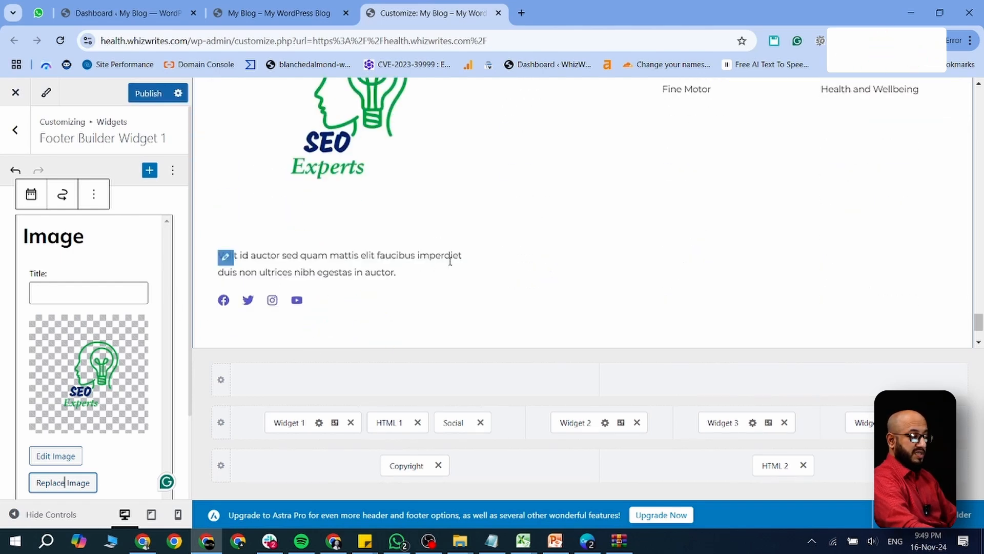
scroll(117, 362, down, 2)
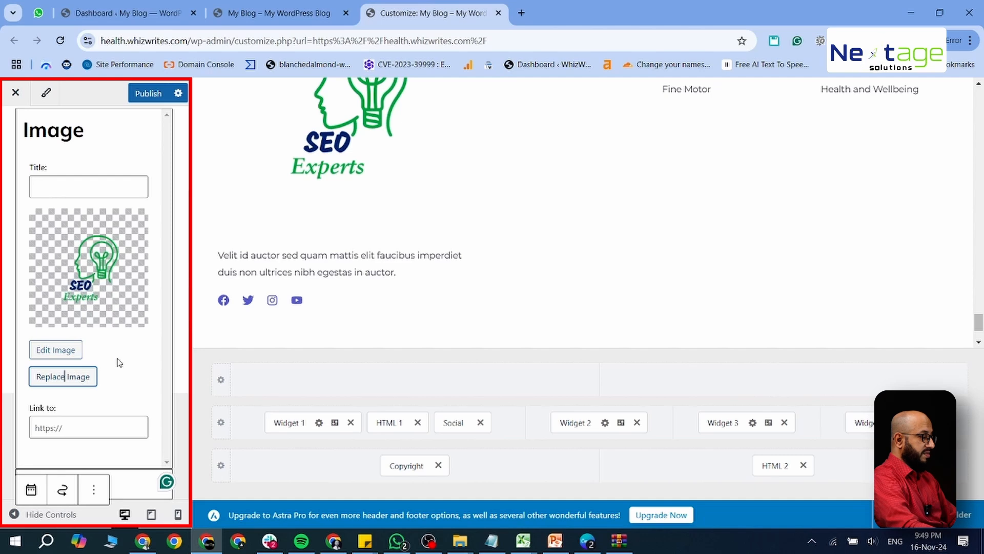
click(92, 429)
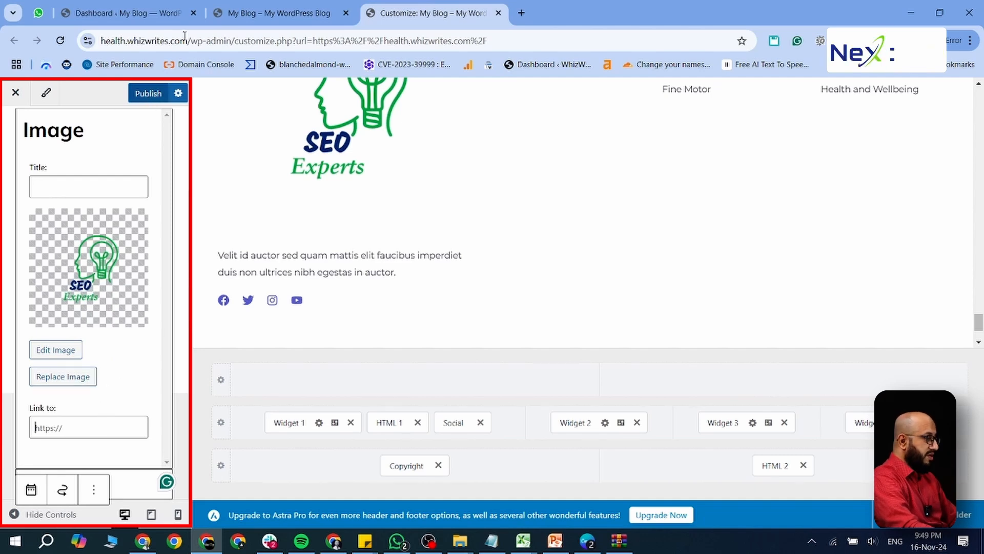
- Reload the live site, check the new footer logo, and look through the homepage's images and article sections
click(245, 13)
key(F5)
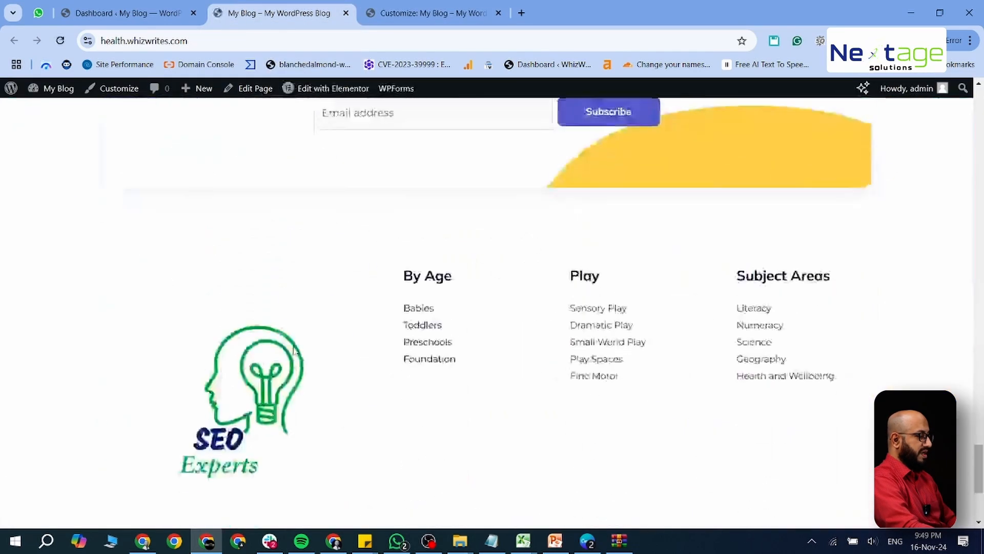
scroll(302, 369, down, 4)
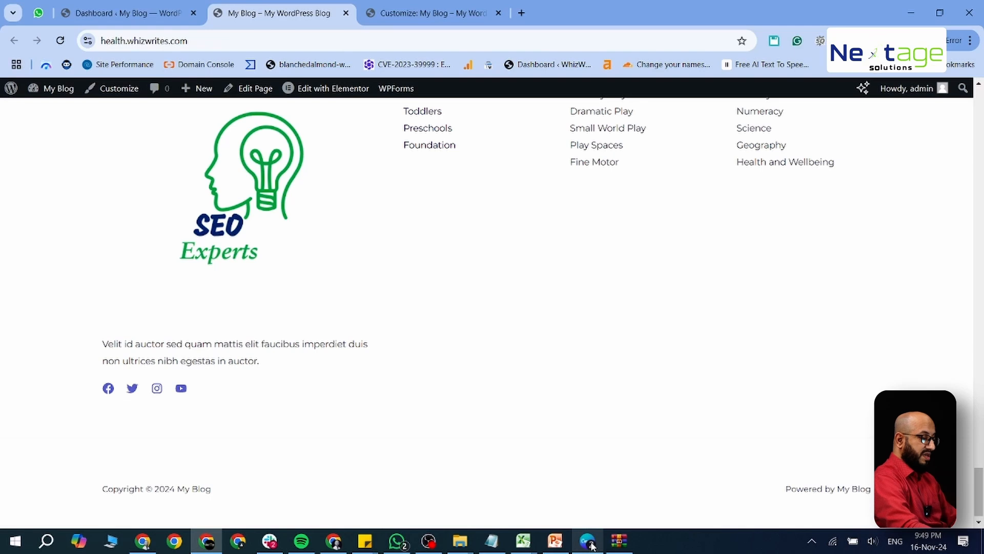
scroll(521, 286, up, 15)
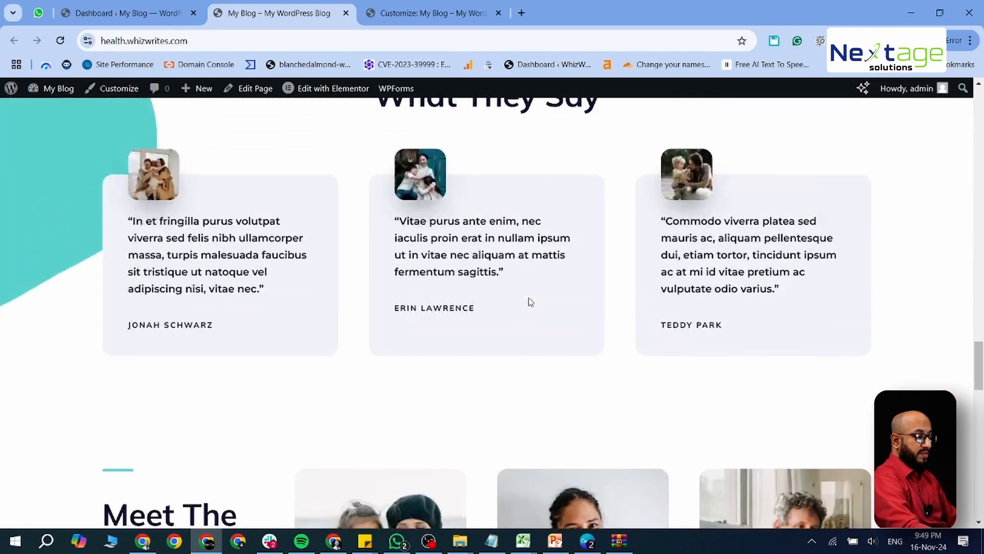
scroll(530, 301, down, 6)
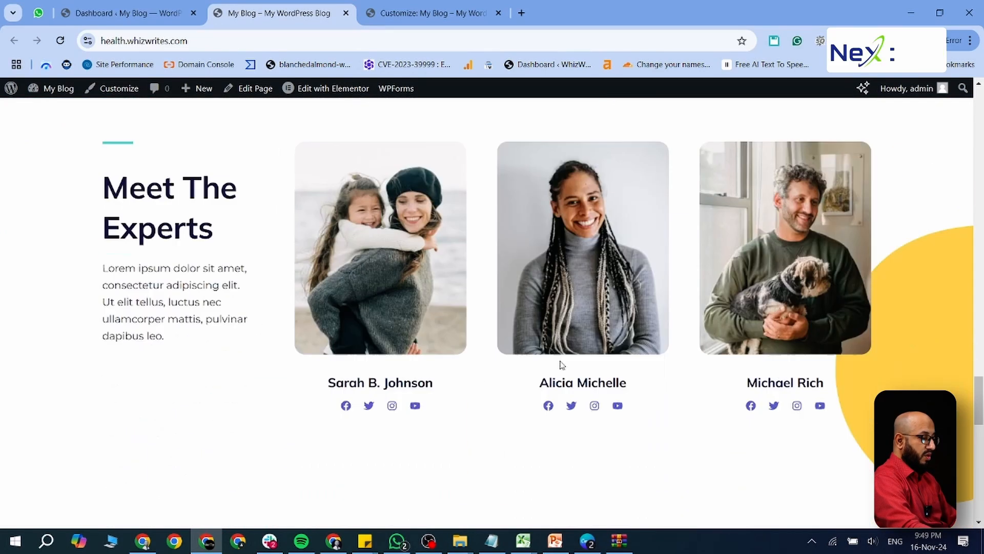
scroll(562, 364, down, 5)
scroll(578, 363, up, 14)
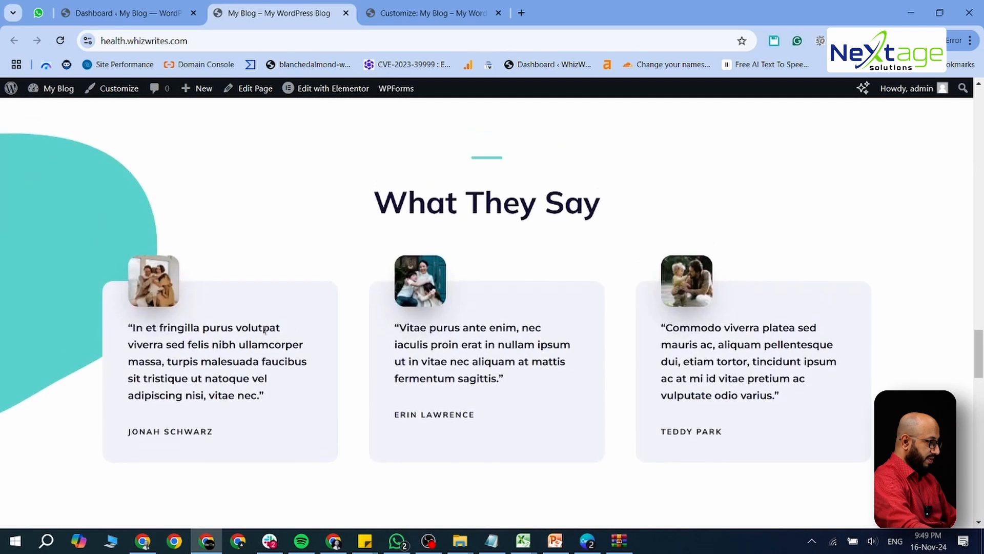
scroll(678, 371, up, 10)
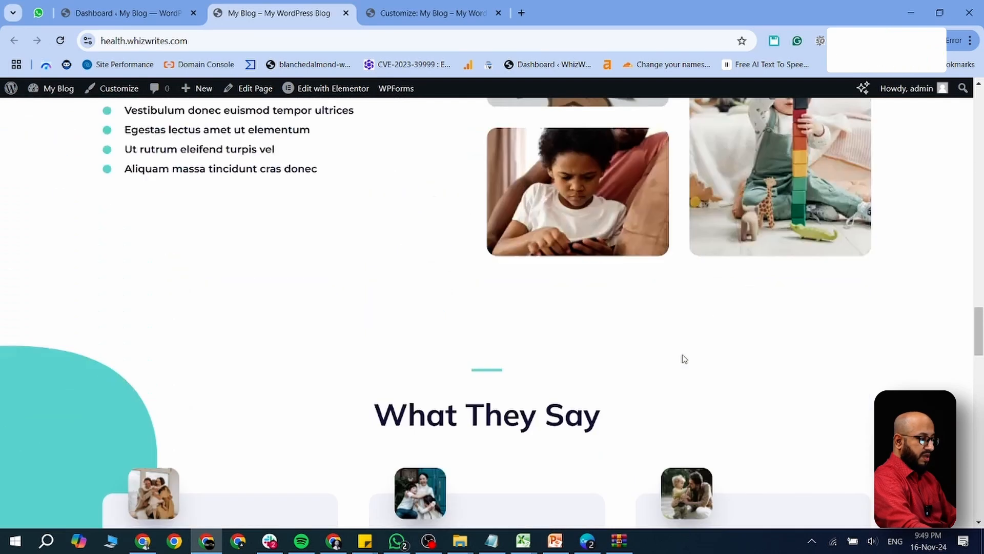
scroll(615, 349, up, 10)
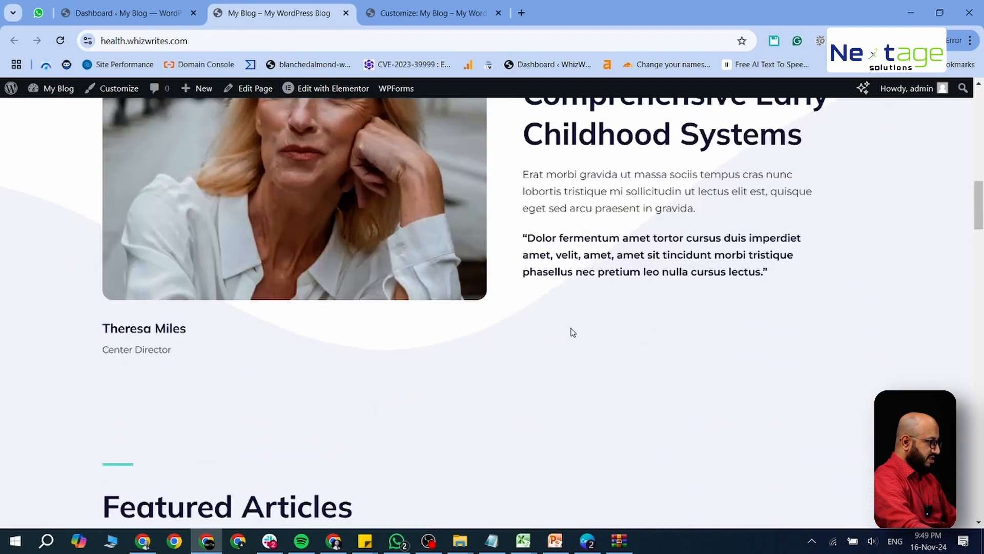
scroll(571, 332, down, 6)
scroll(668, 308, down, 2)
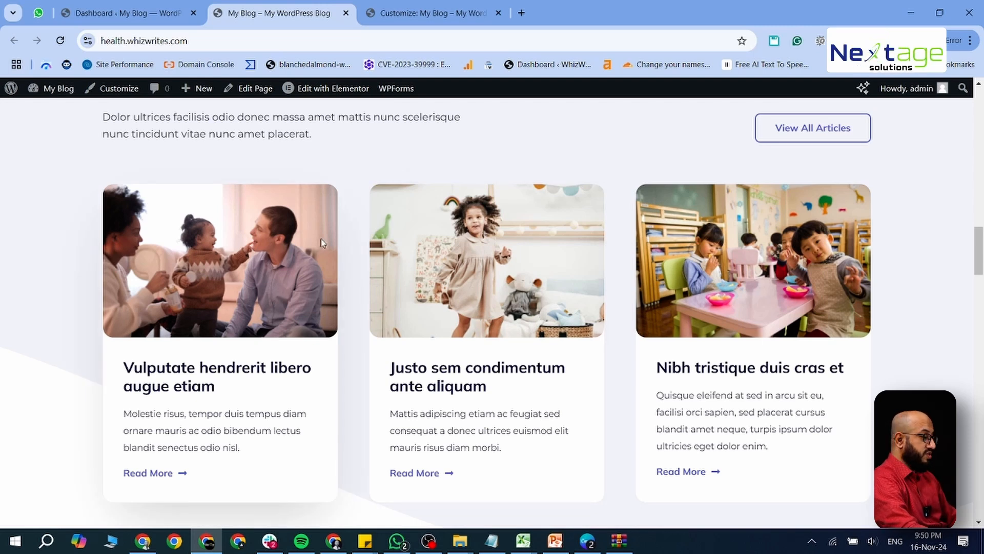
- Switch to Canva, close the finished logo design, and return to the home page
click(587, 541)
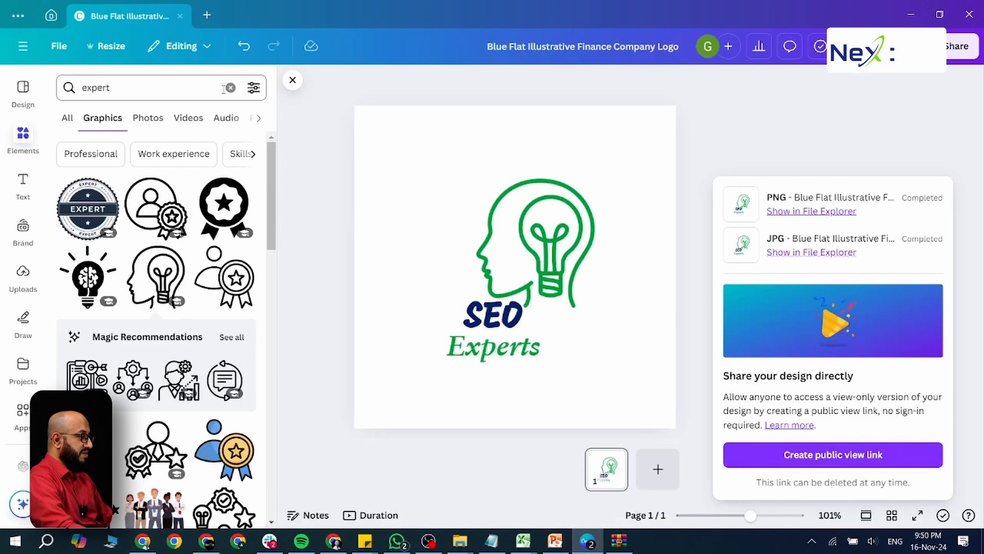
click(180, 16)
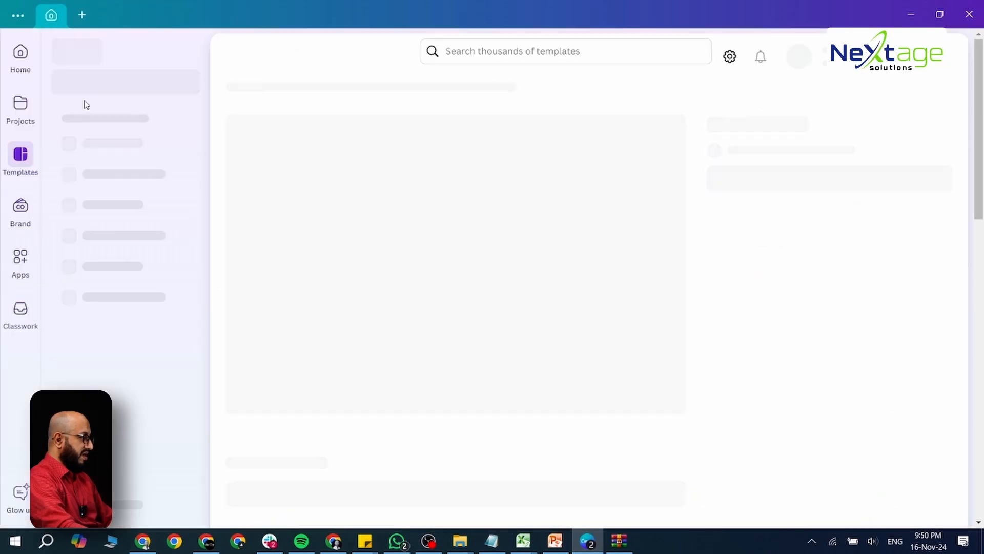
click(21, 58)
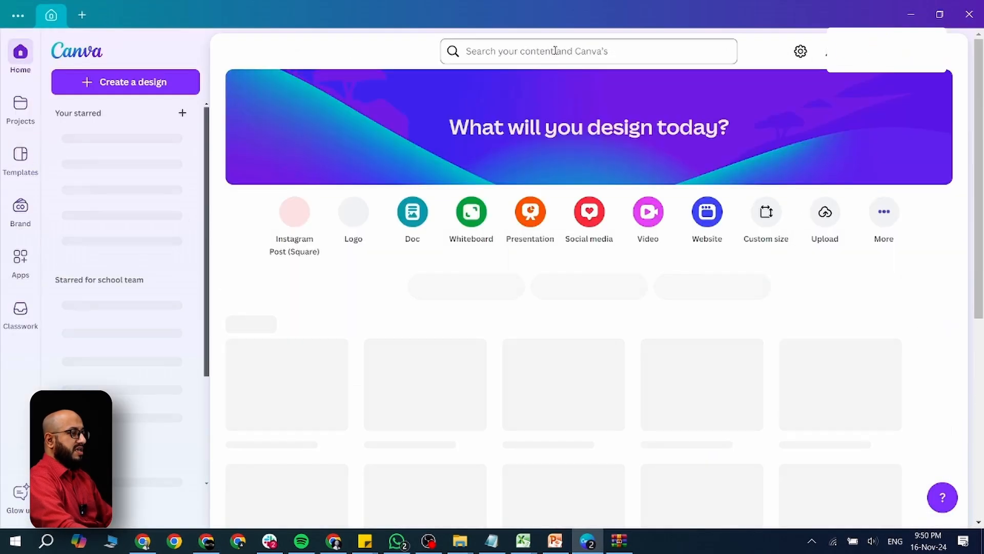
click(555, 51)
click(390, 54)
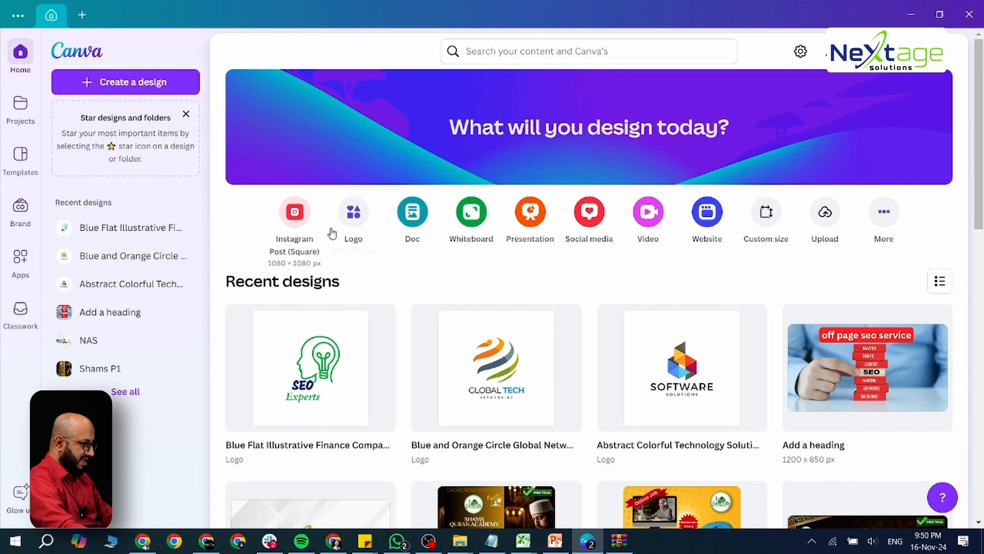
- Create a new custom-size design 1200 px wide and 650 px high
click(771, 215)
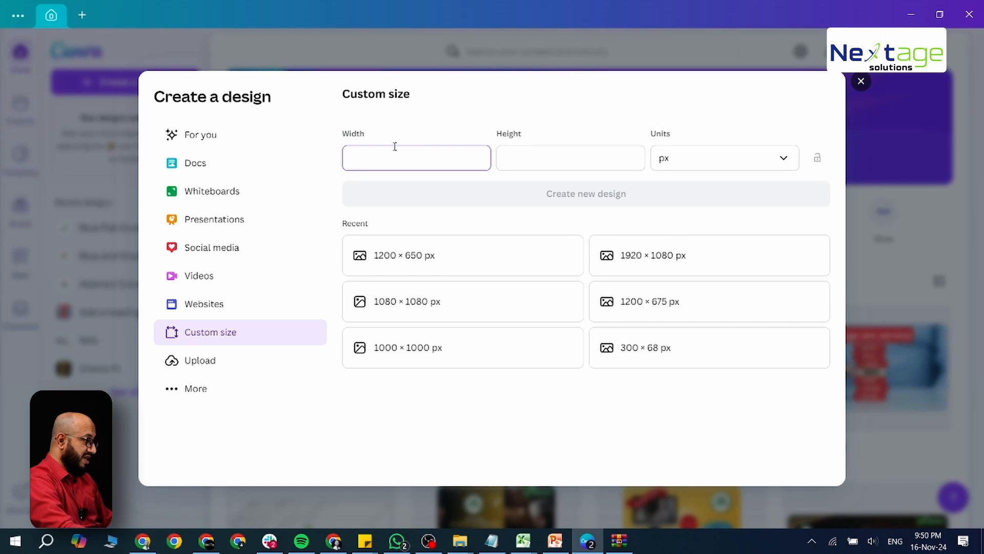
text(1200)
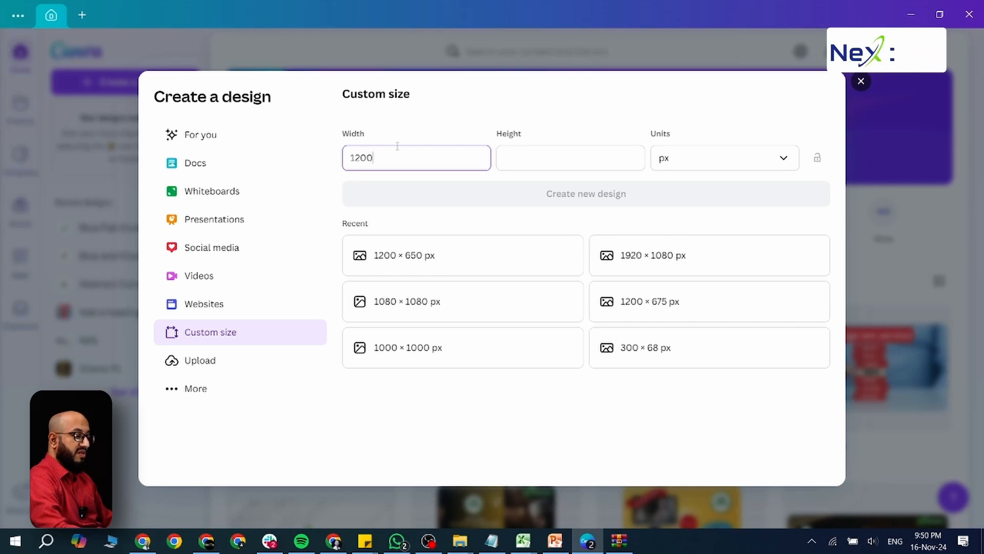
click(577, 161)
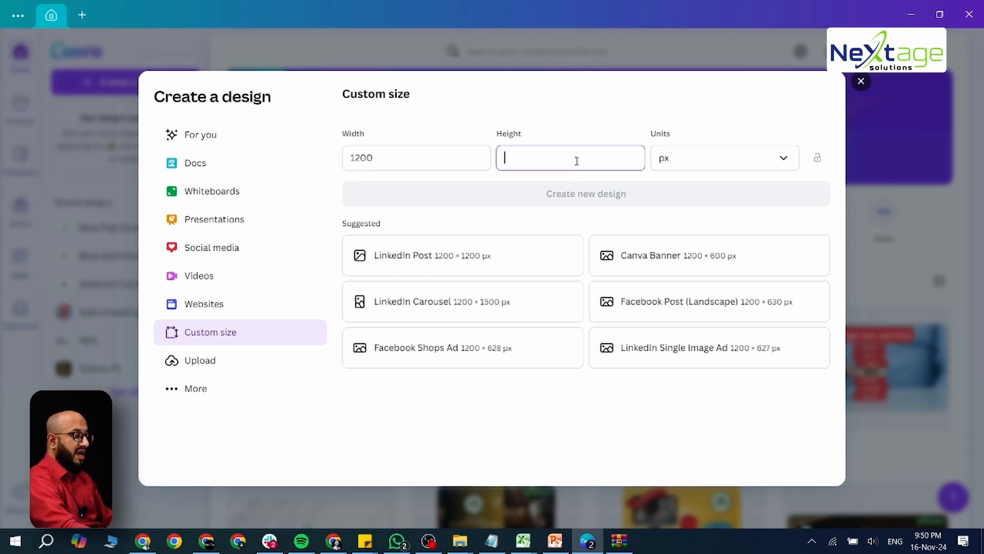
text(650)
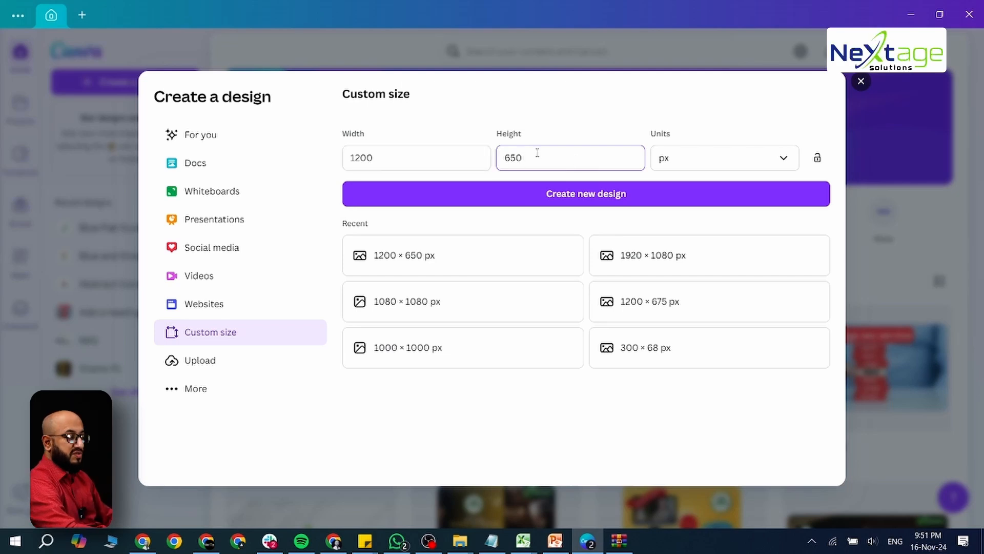
click(587, 194)
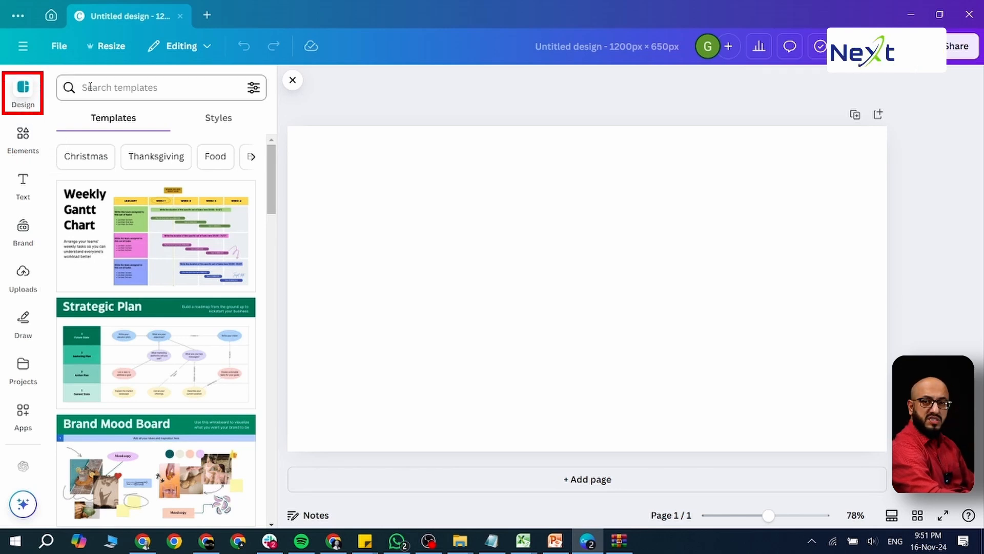
- Search the elements for "seo" photos and add the photo of fingers turning the black SEO knob to the page
click(22, 132)
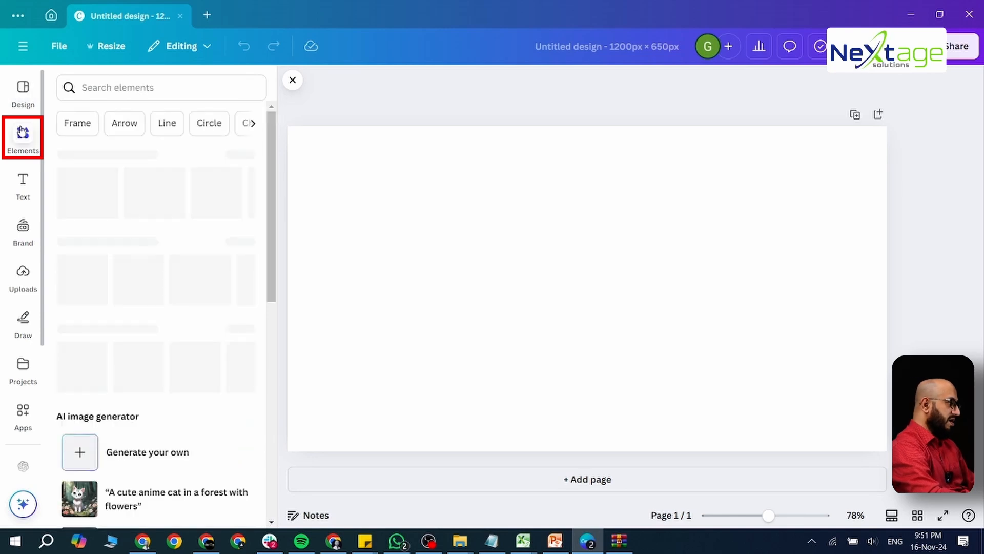
click(122, 86)
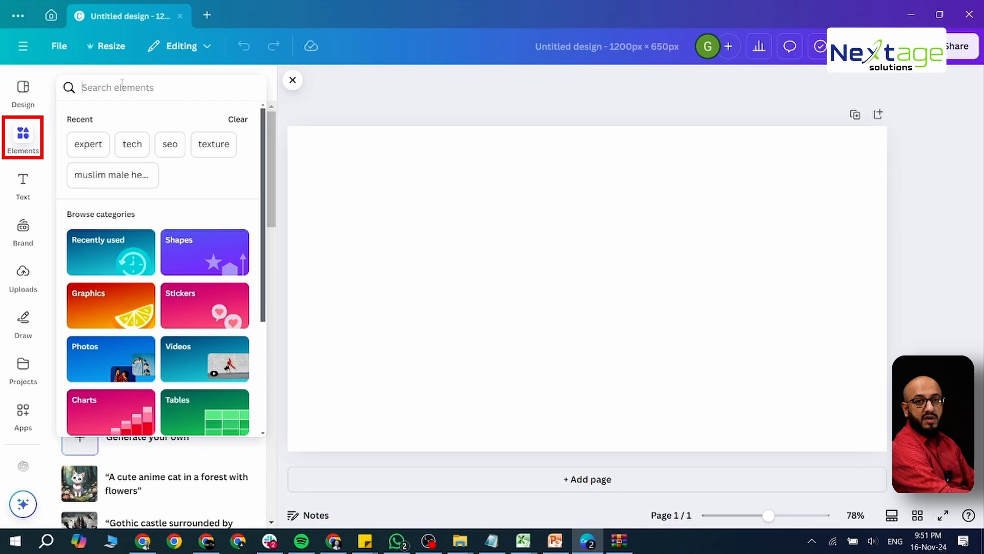
text(seo)
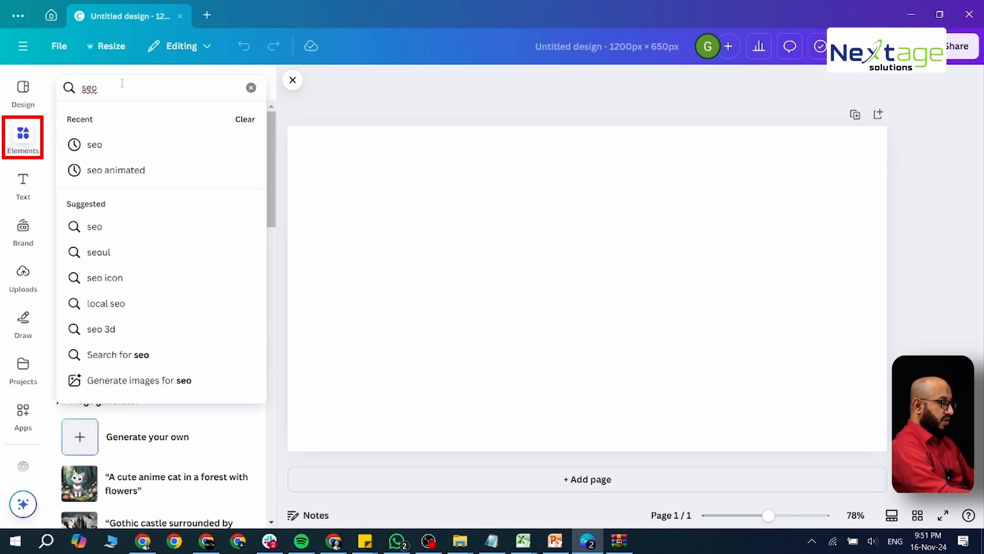
key(Return)
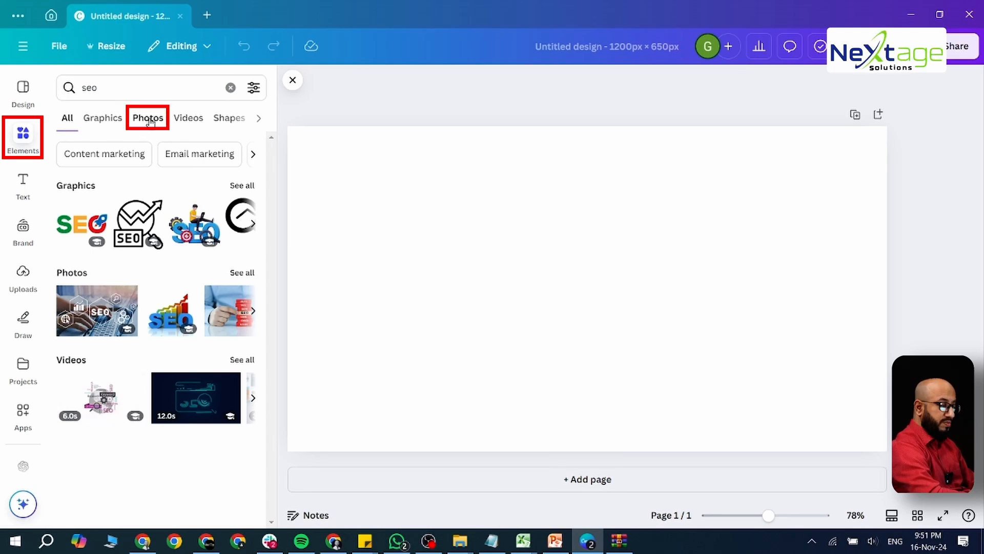
click(149, 119)
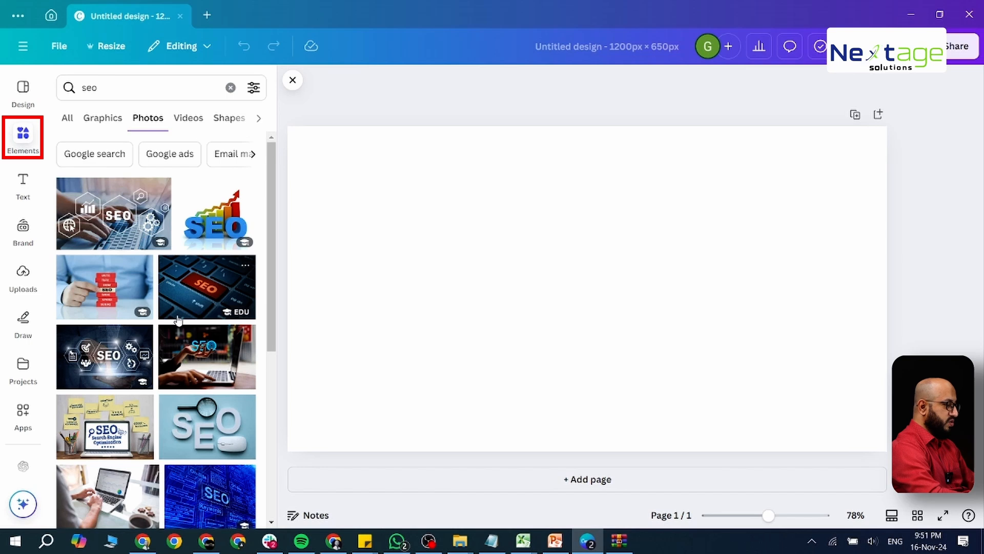
scroll(179, 328, down, 4)
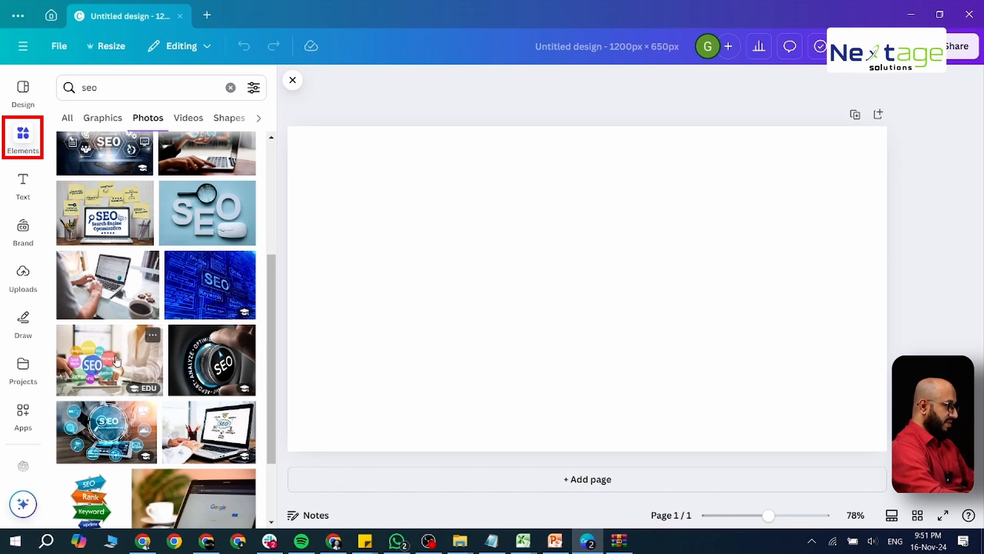
click(204, 368)
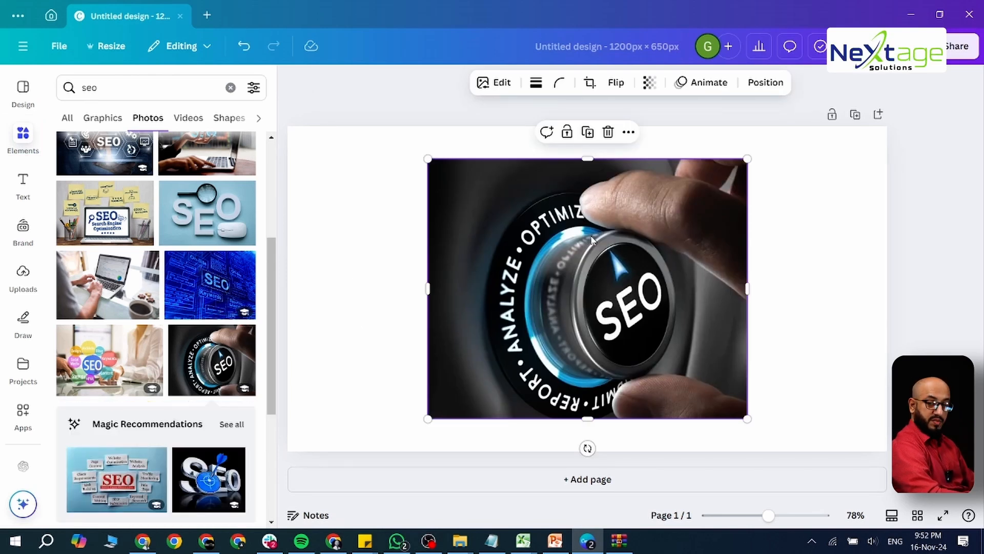
- Set the SEO knob photo as the page background and shift it upward within the crop
right_click(592, 240)
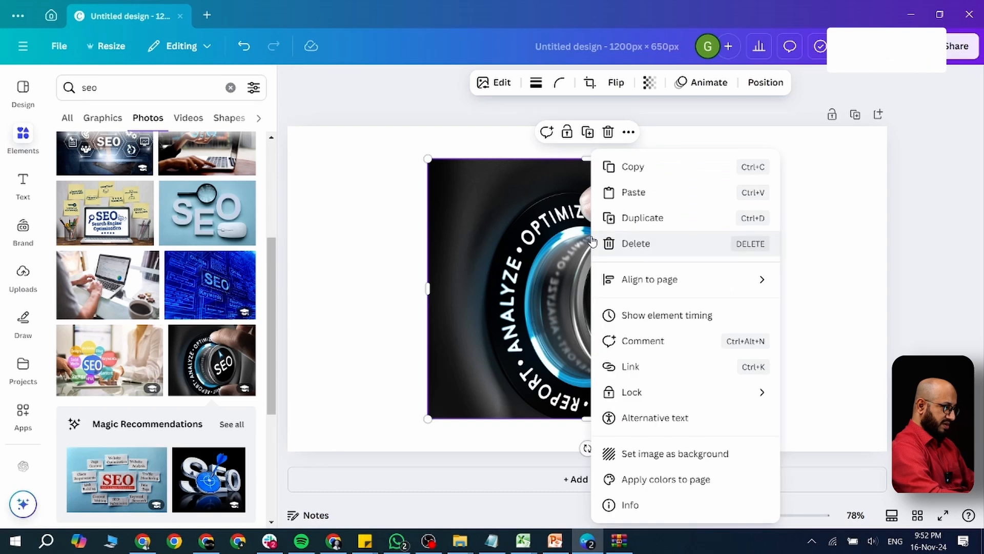
click(676, 455)
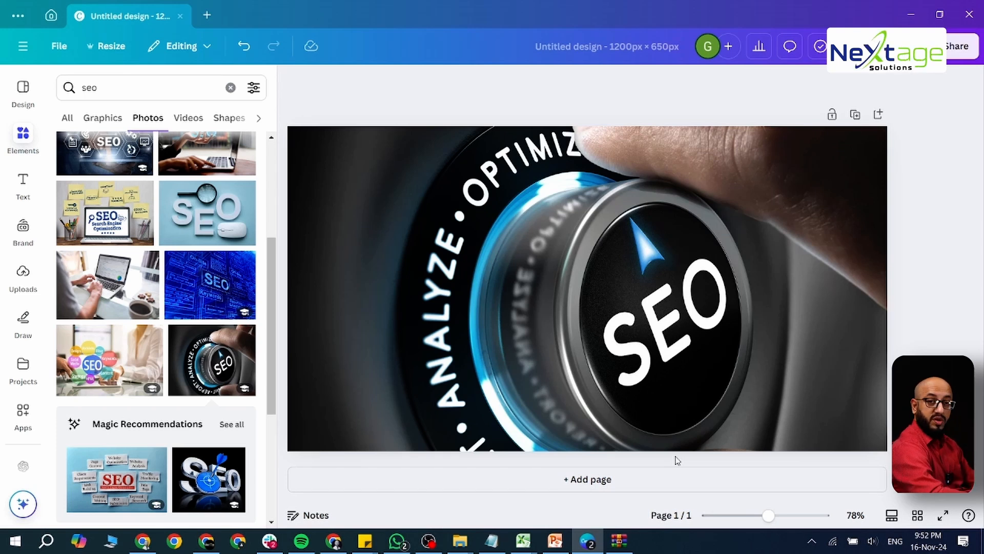
double_click(596, 361)
drag(596, 362, 648, 320)
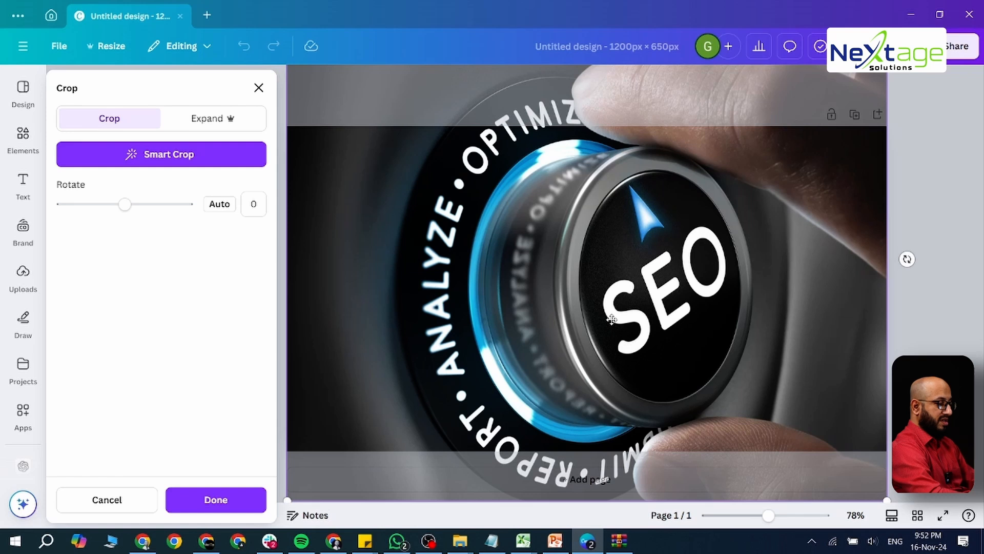
key(Return)
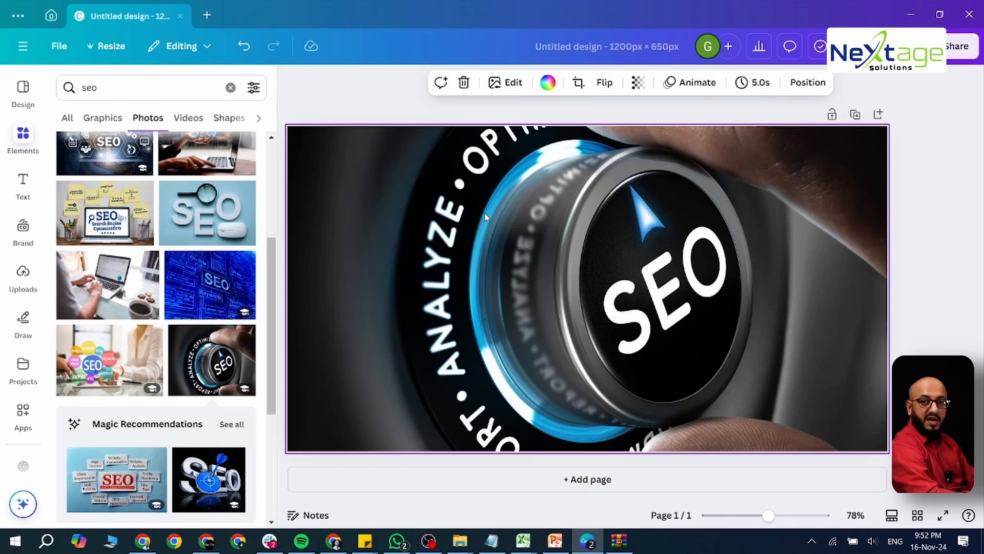
- Add a square shape and stretch it from the page's upper-left corner to cover the whole page
key(r)
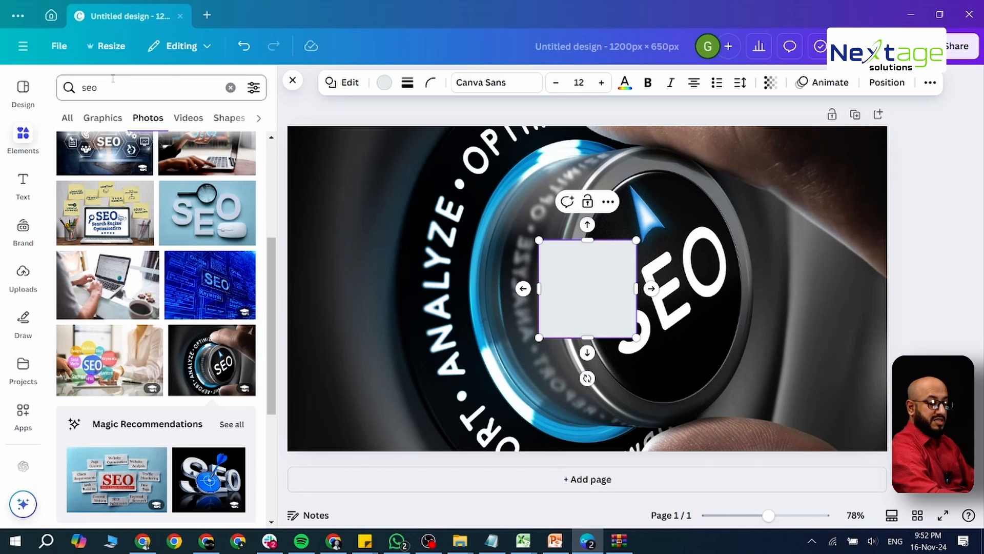
click(662, 333)
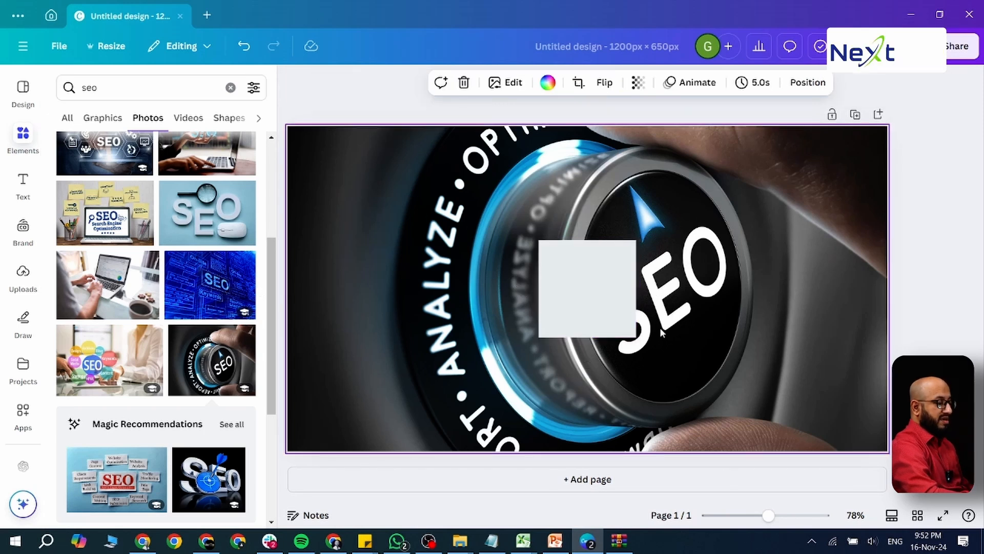
drag(584, 306, 330, 186)
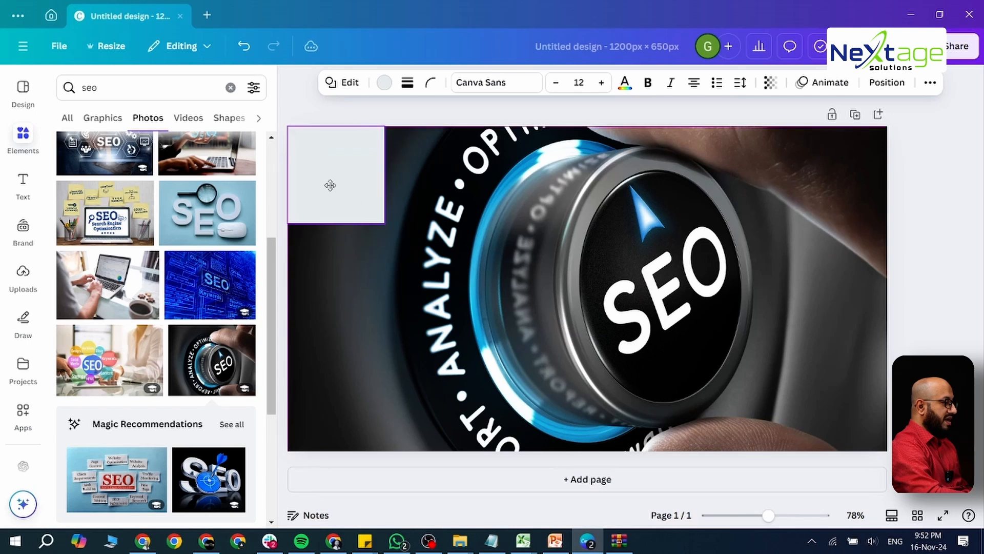
drag(385, 223, 889, 451)
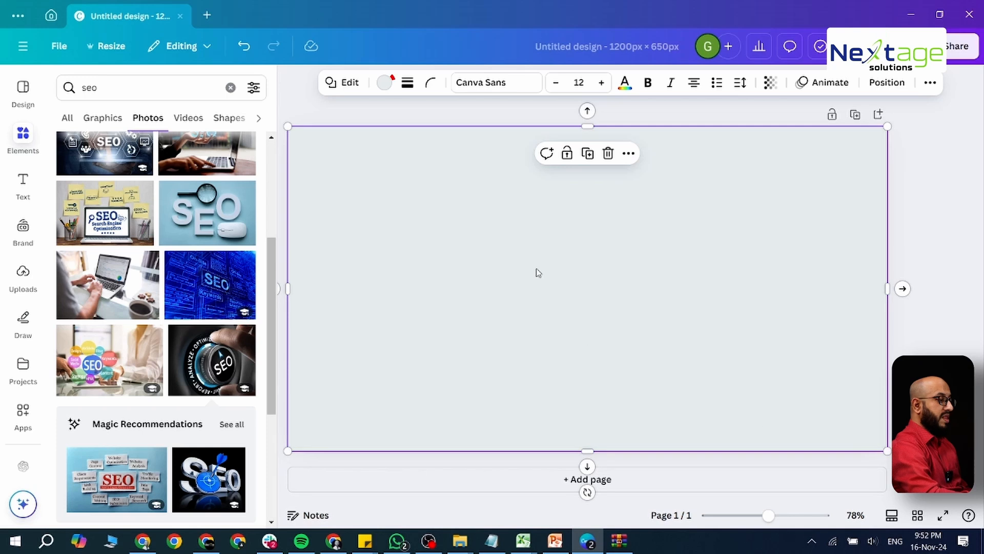
- Fill the full-page rectangle with black and set its transparency to 41
click(384, 83)
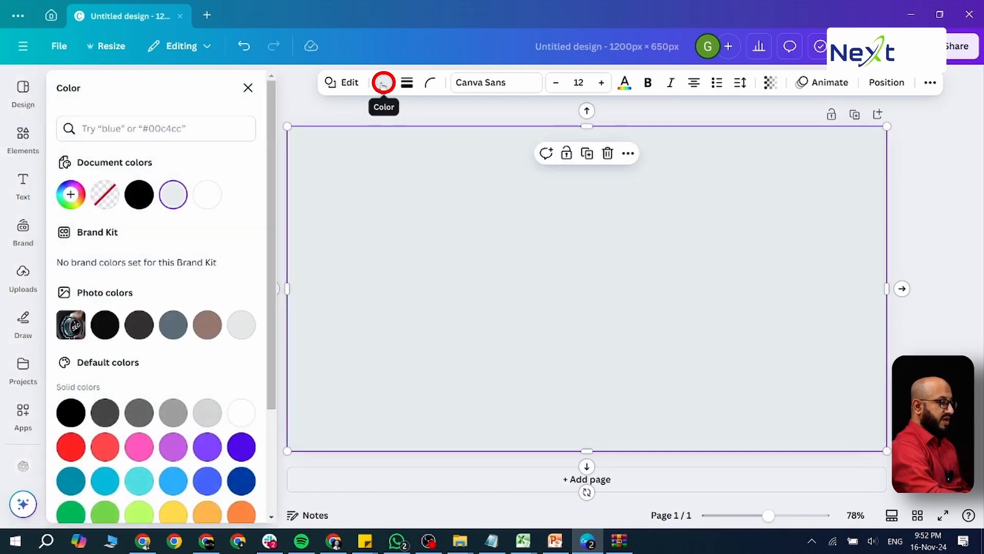
click(139, 194)
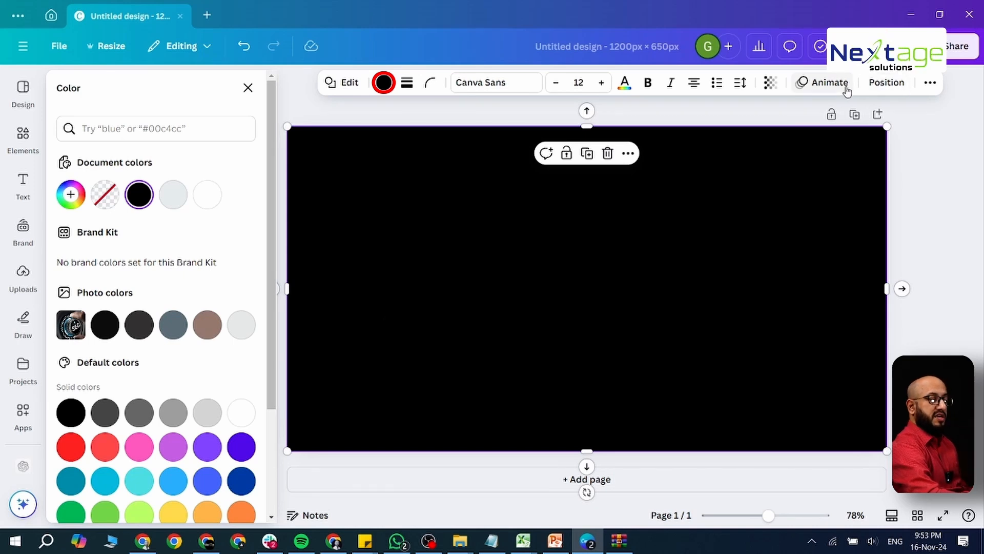
click(770, 82)
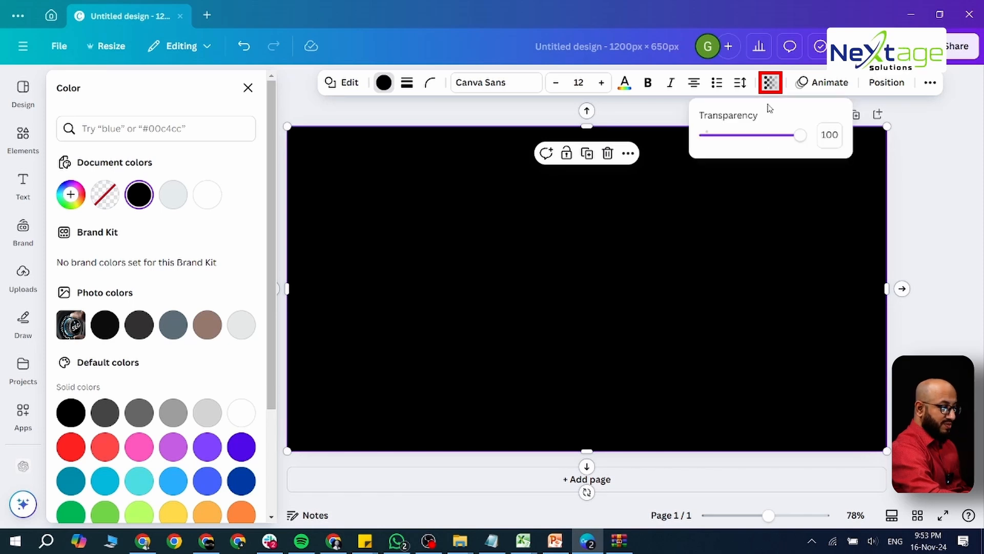
drag(800, 135, 745, 136)
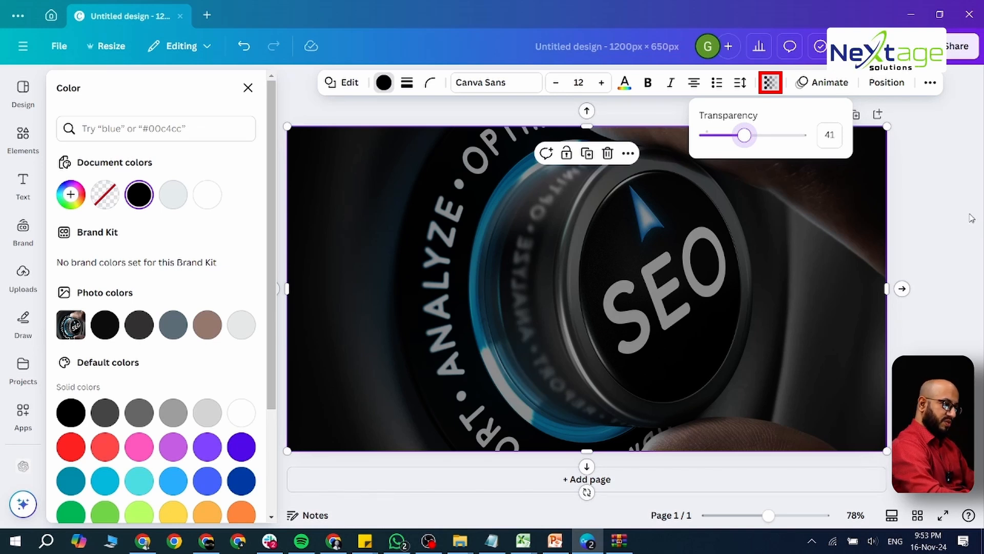
key(Escape)
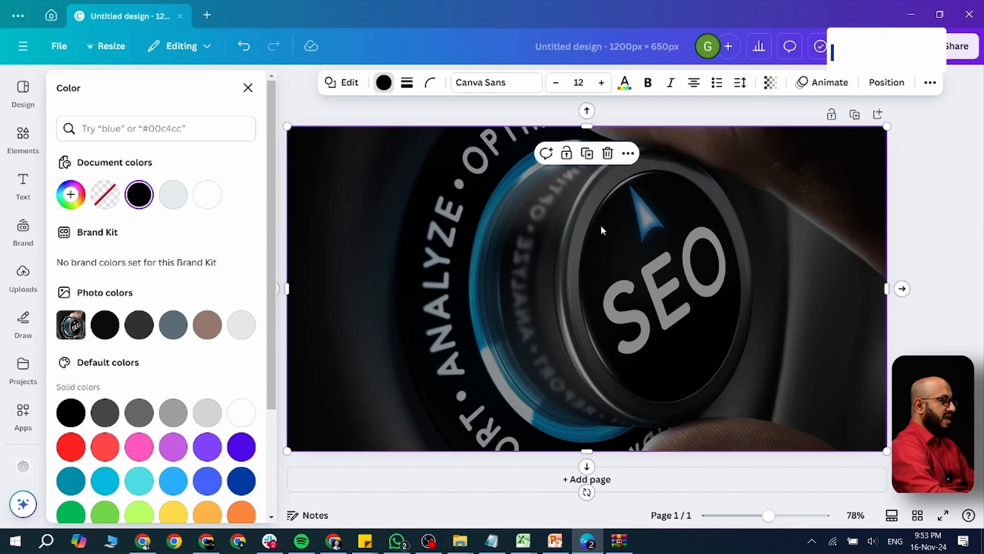
- Add a heading to the page with the text "What is Impact of SEO"
click(22, 186)
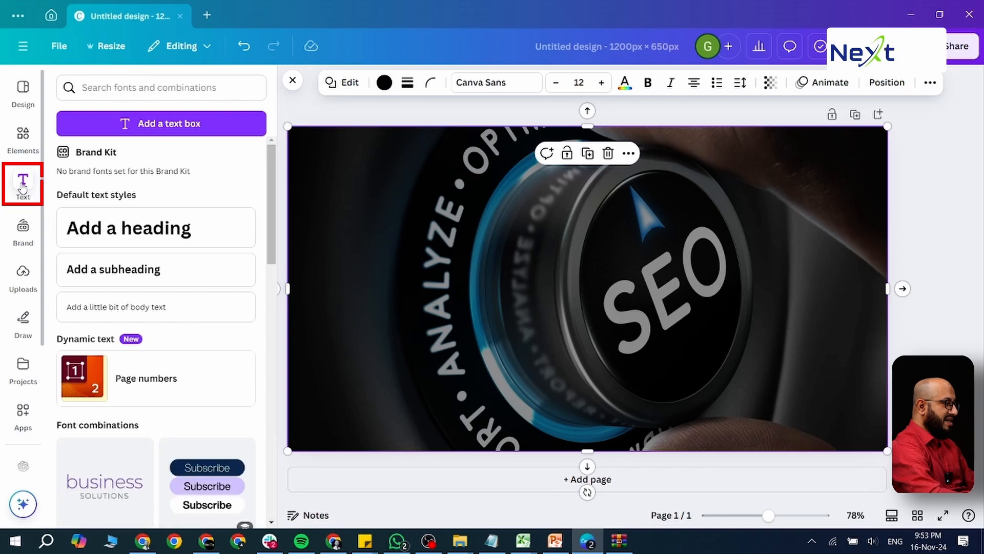
click(166, 227)
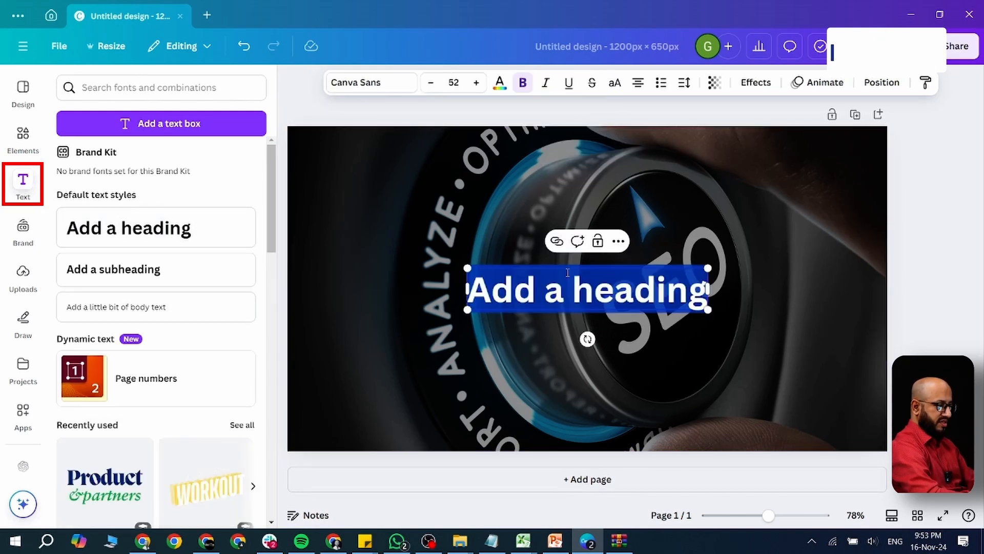
text(What)
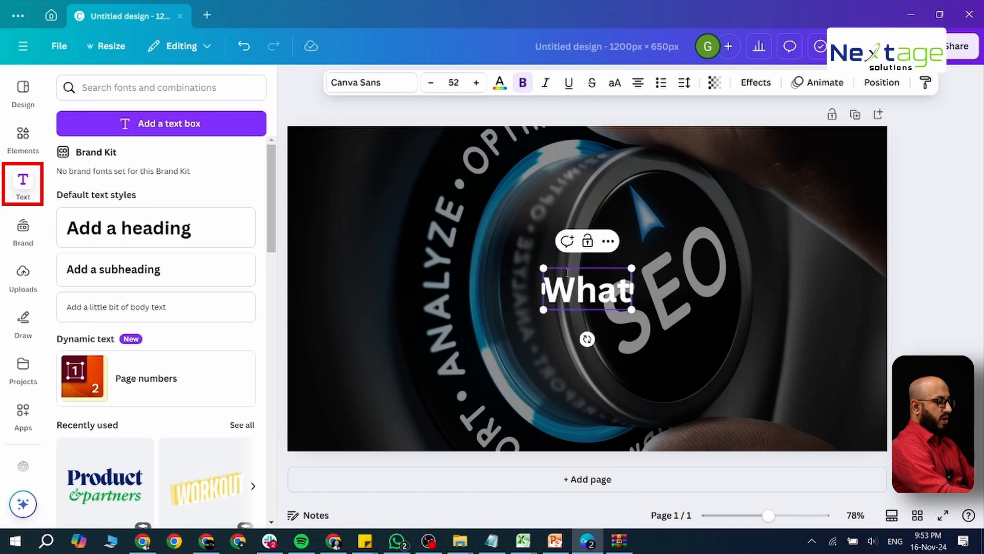
text( is Impacyto)
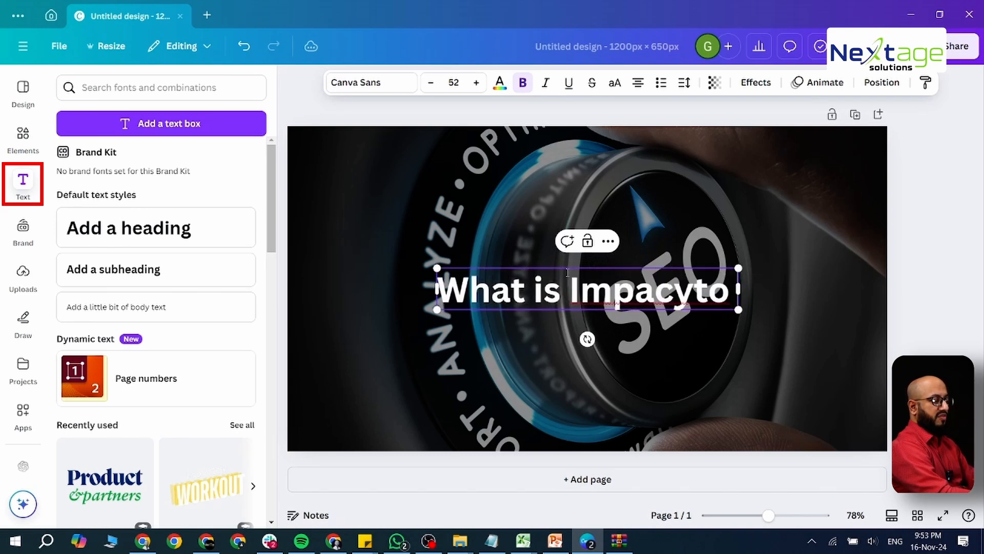
key(BackSpace)
key(BackSpace)
key(BackSpace)
text(t of SEO)
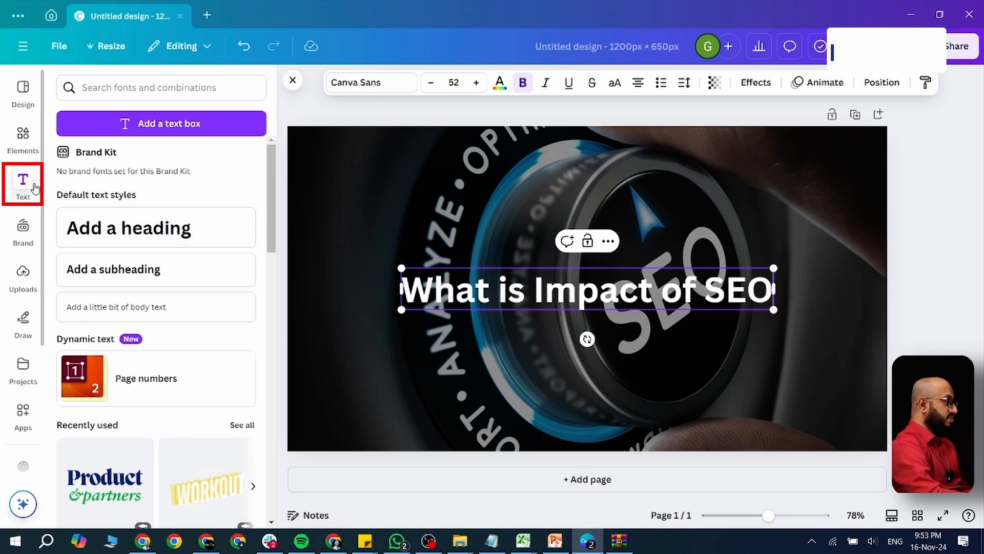
click(633, 314)
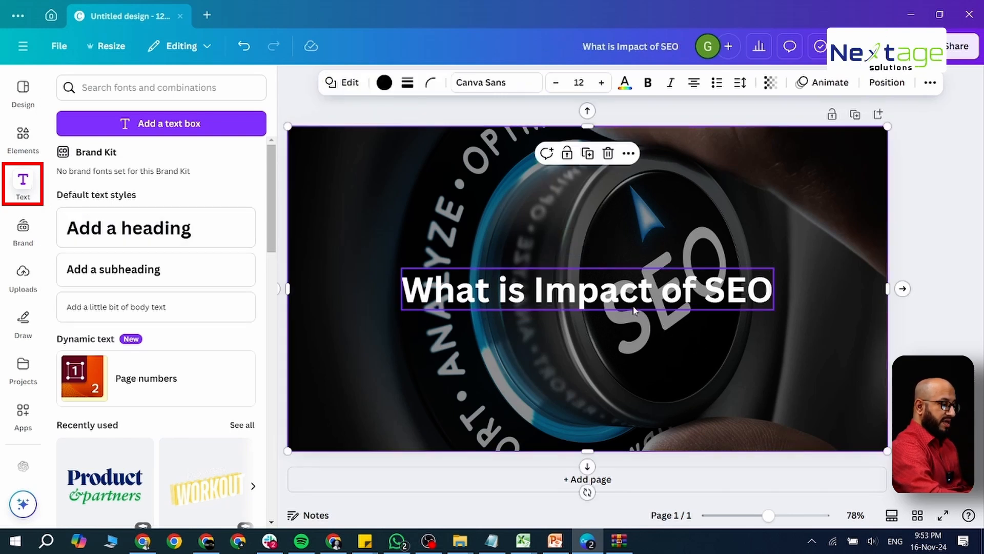
- Move the heading toward the page's upper left and rotate it vertically so it reads upward along the left edge
click(634, 307)
drag(622, 292, 539, 234)
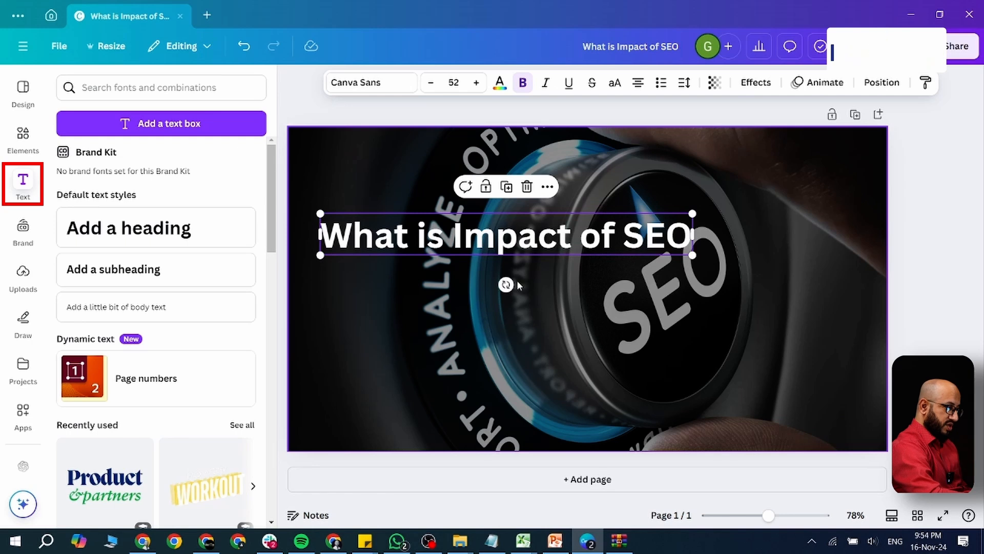
drag(506, 284, 346, 286)
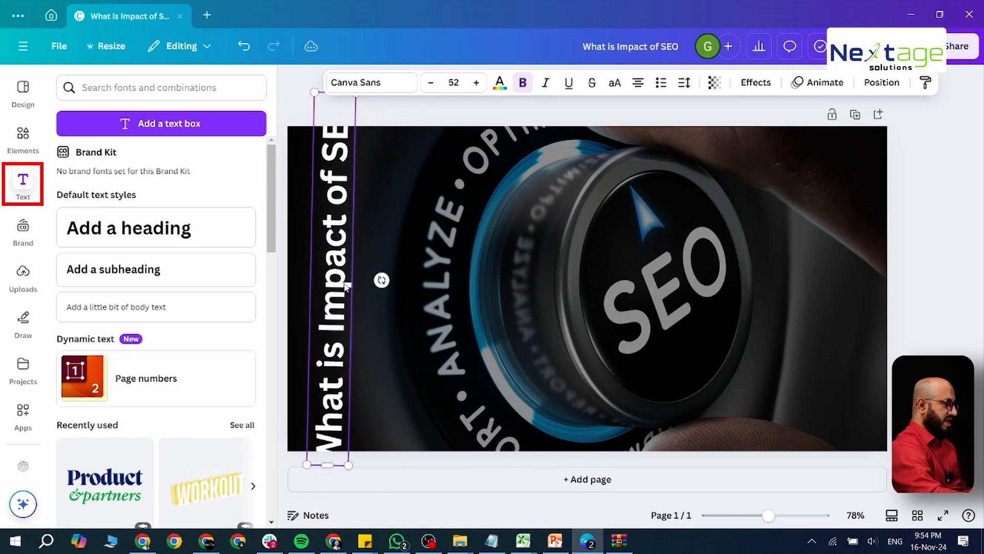
- Remove "What is" from the vertical heading so it reads "Impact of SEO"
click(347, 339)
key(shift+End)
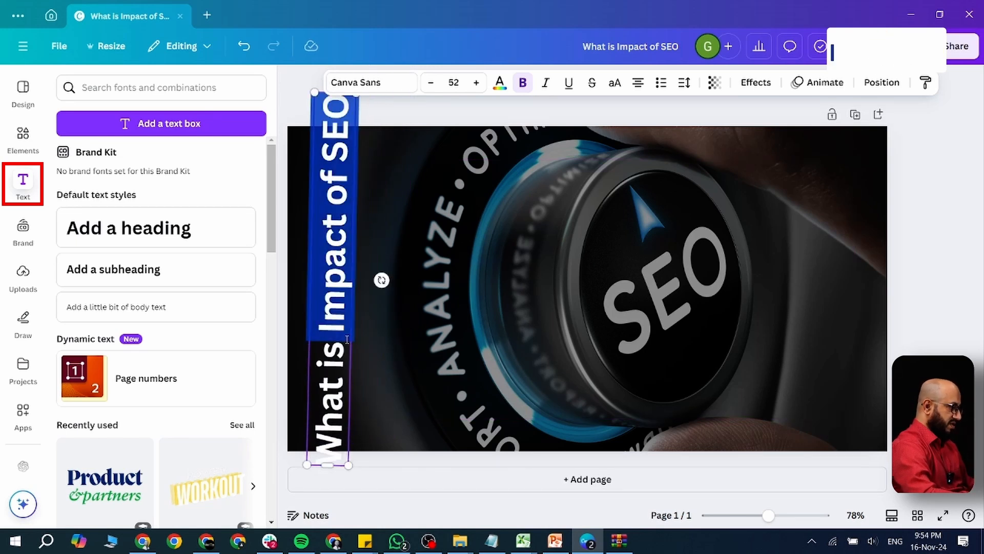
key(shift+Home)
key(BackSpace)
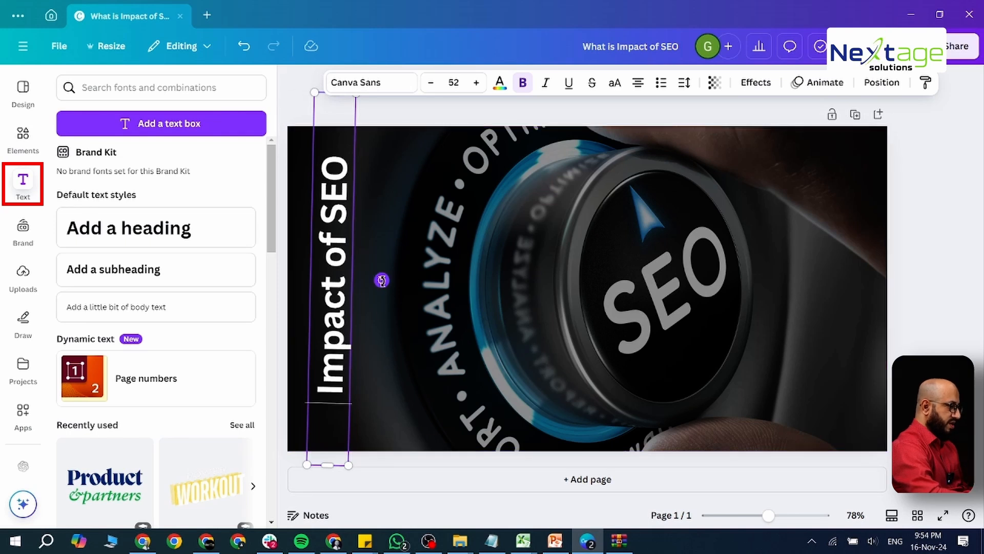
click(375, 353)
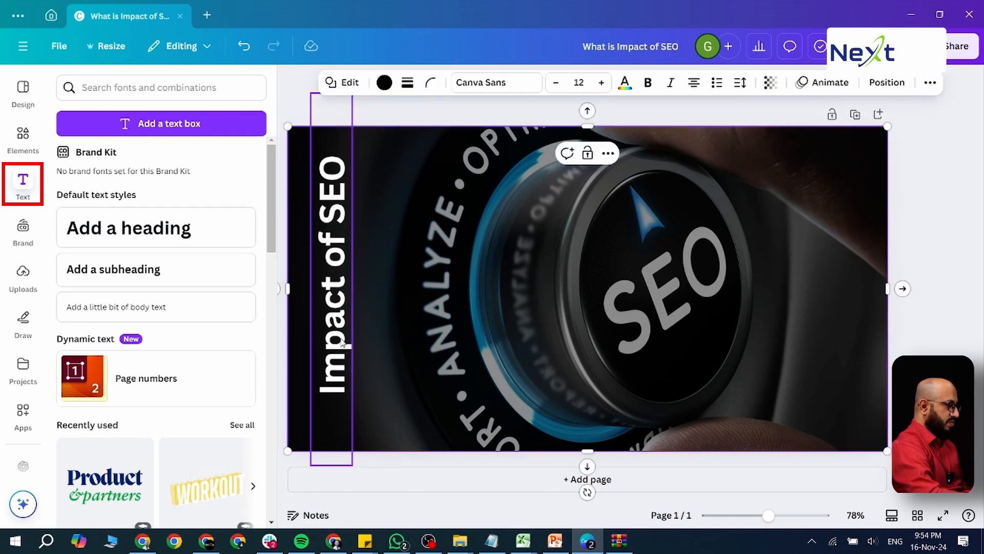
- Move the vertical heading closer to the page's left edge and realign the black overlay with the full page
drag(342, 344, 316, 338)
key(ctrl+z)
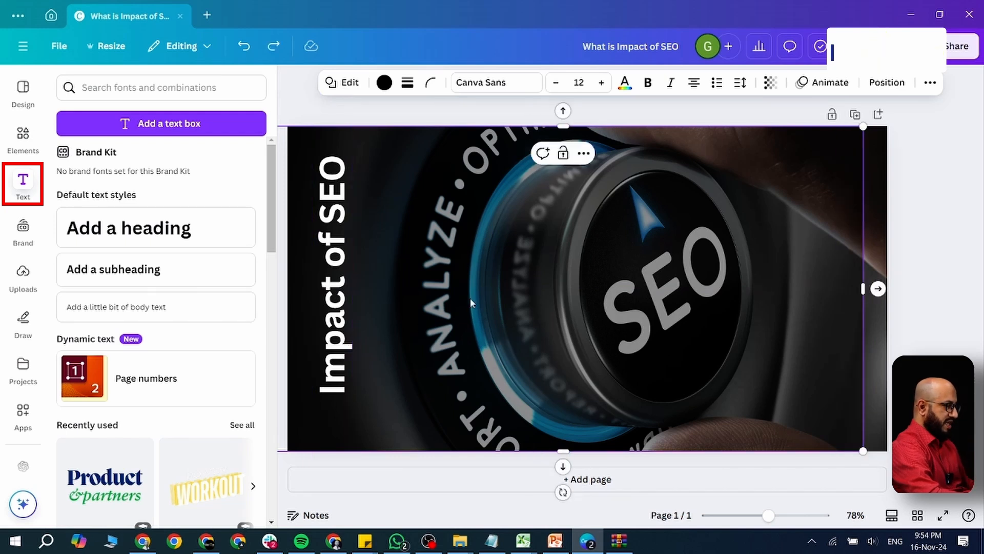
click(342, 314)
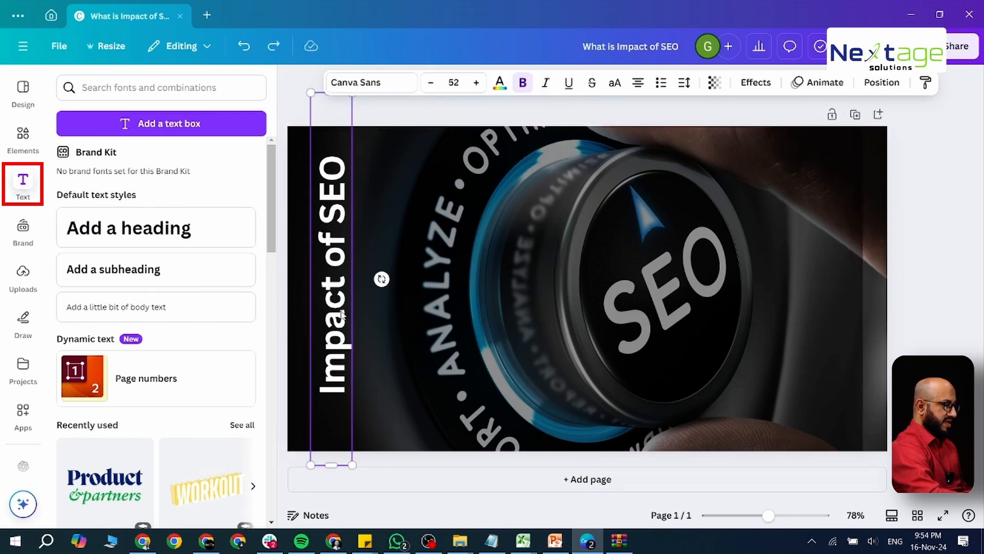
mouse_move(342, 314)
mouse_down()
mouse_move(310, 314)
mouse_move(324, 316)
mouse_up()
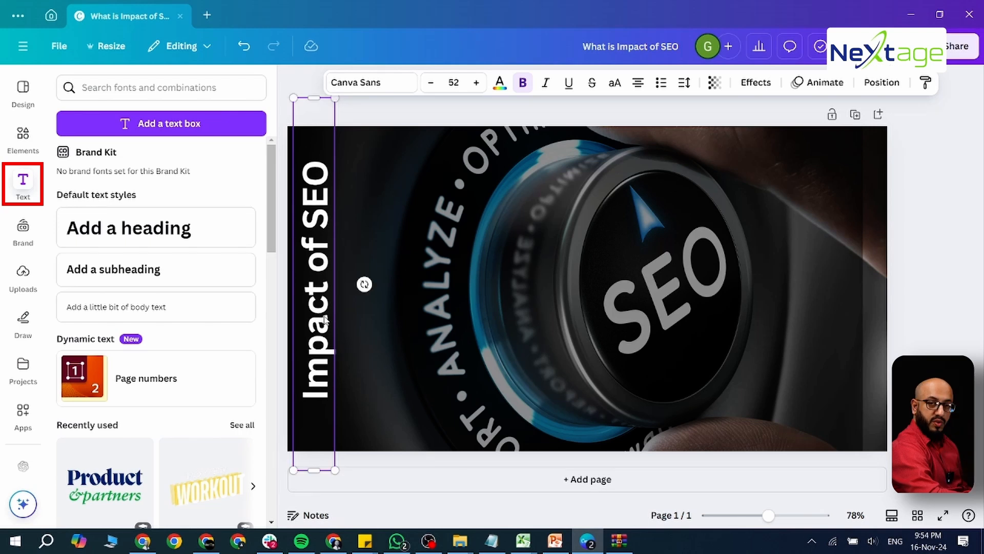
click(898, 315)
drag(828, 300, 857, 306)
- Add the purple SEO gear graphic with orange arrows, shrink it, and place it beside the upper end of the heading
click(23, 136)
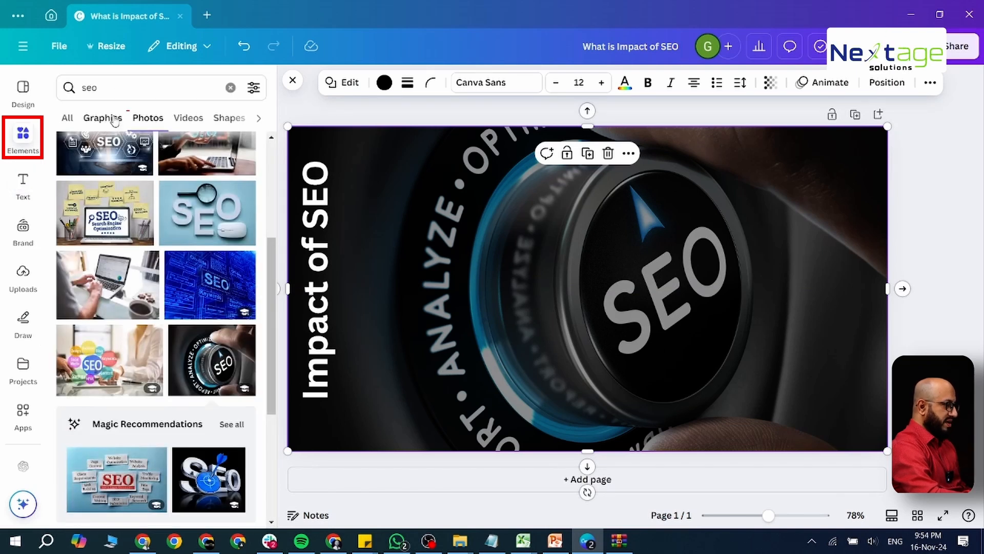
click(113, 120)
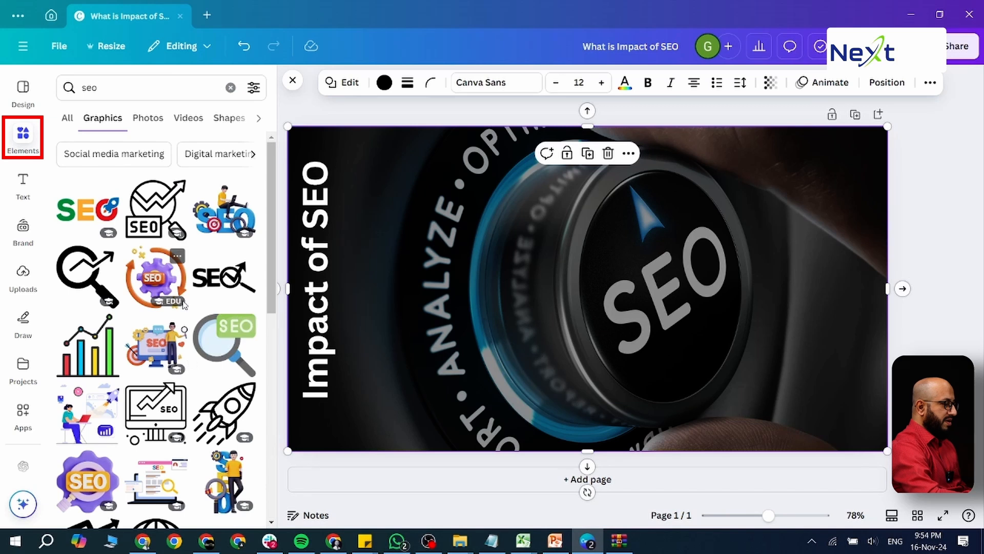
click(151, 279)
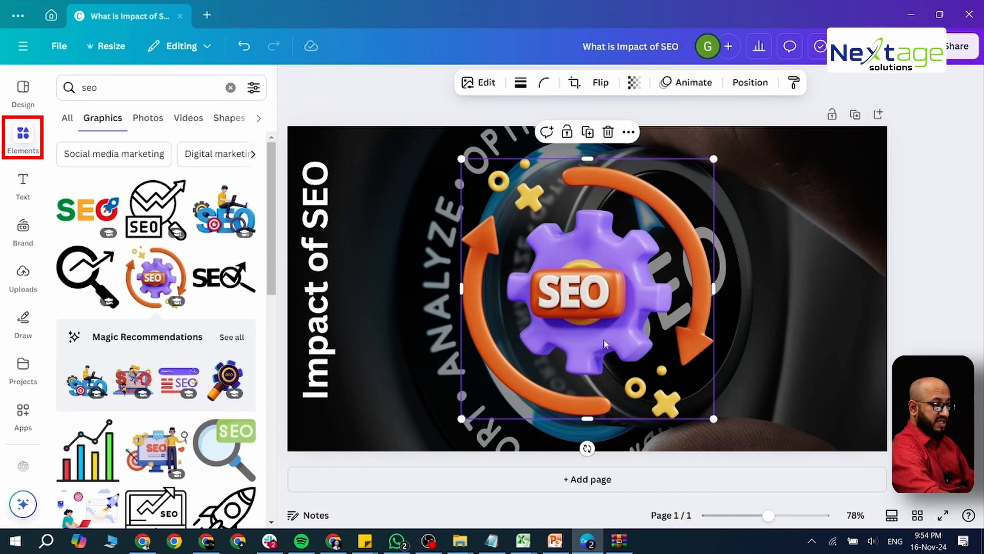
drag(600, 306, 674, 302)
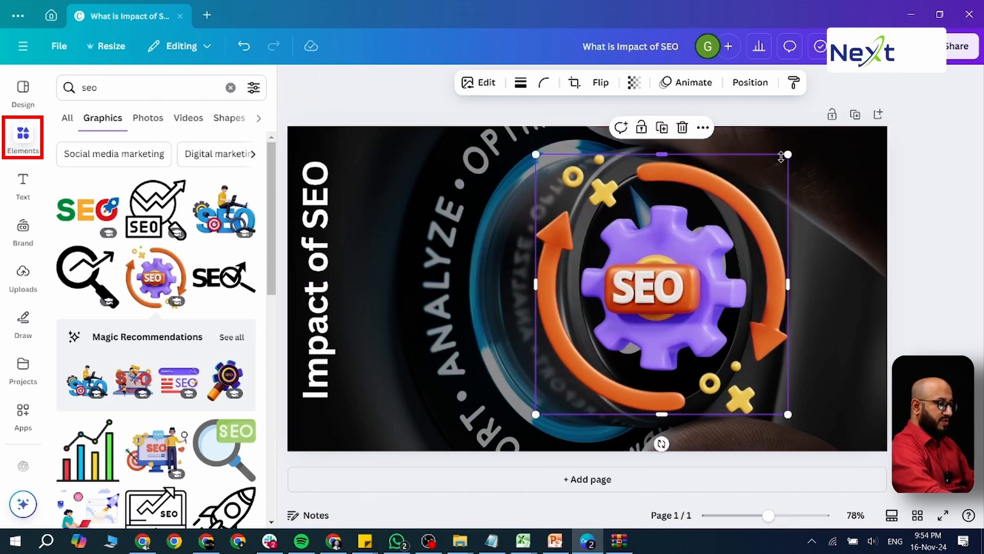
drag(787, 156, 637, 310)
drag(569, 359, 382, 190)
- Add the outlined rocket graphic from the seo results and place it below the SEO gear, beside the heading
scroll(110, 336, down, 3)
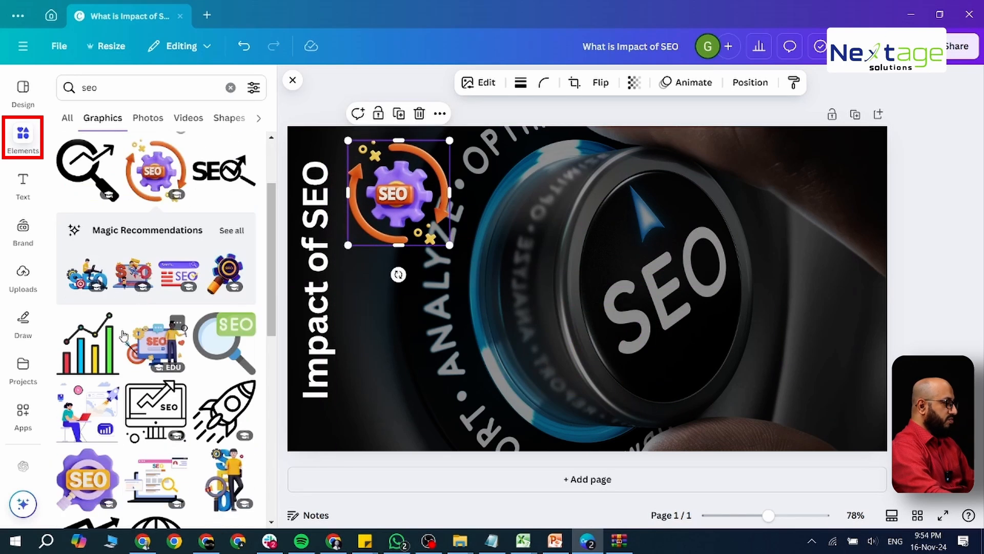
scroll(118, 388, down, 1)
scroll(118, 388, down, 1)
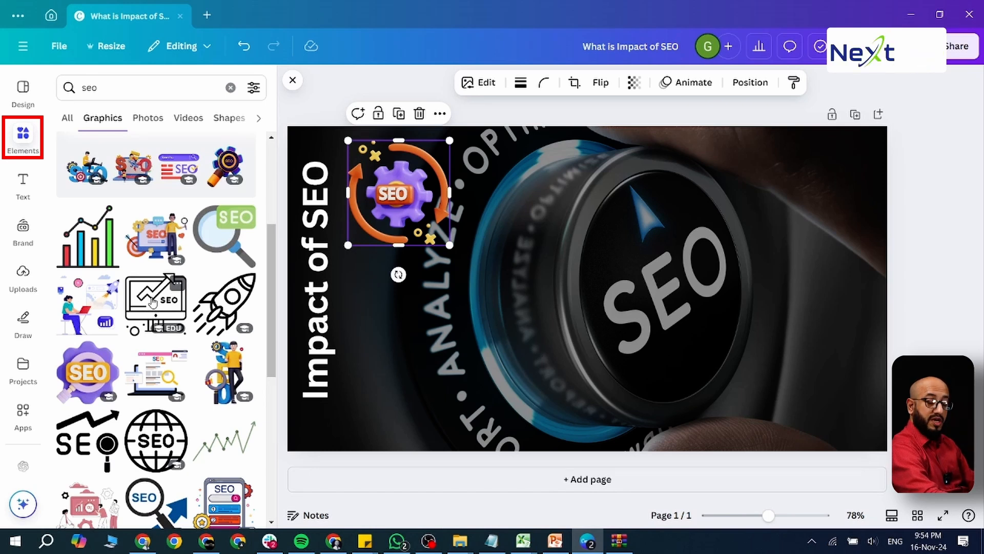
click(224, 302)
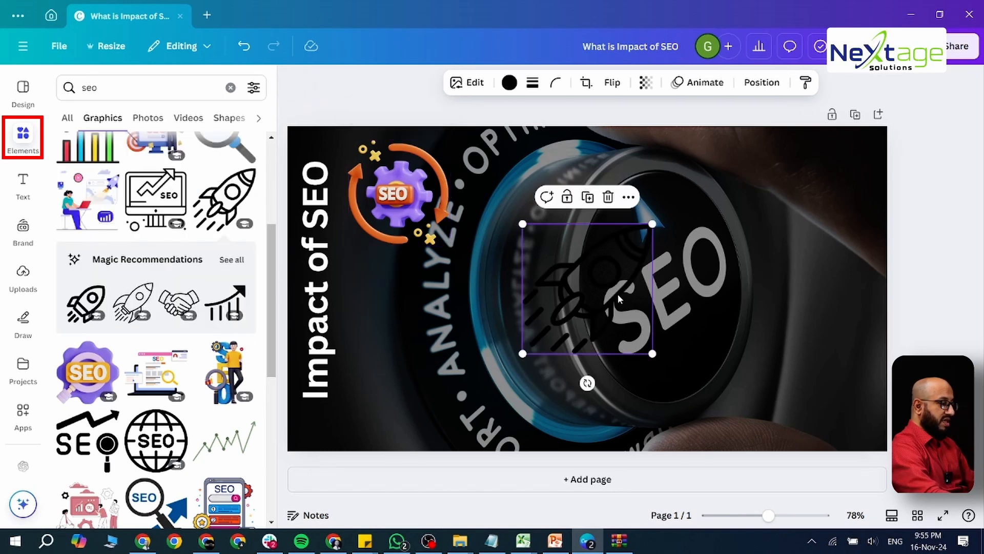
drag(619, 299, 431, 326)
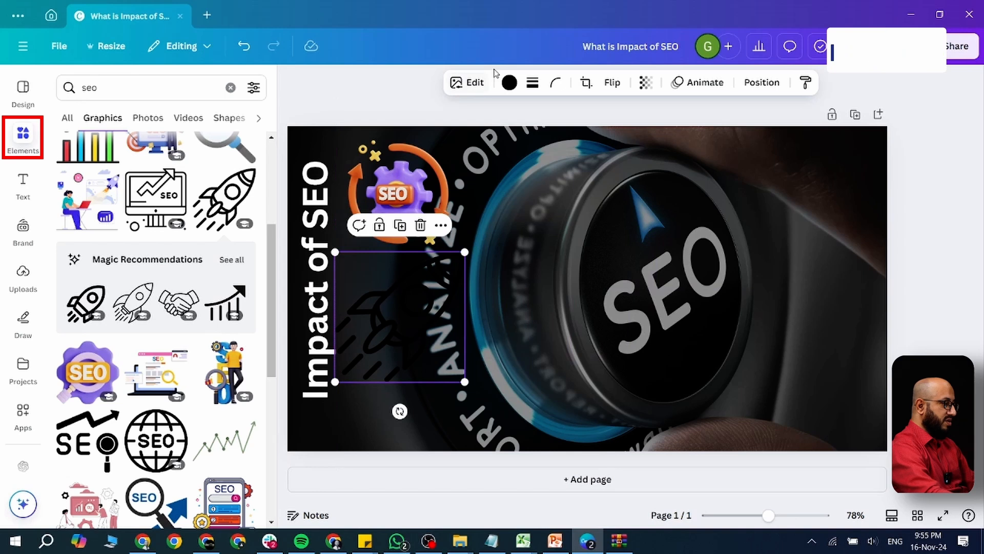
- Recolor the rocket graphic with the dark purple photo color taken from the SEO gear
click(509, 83)
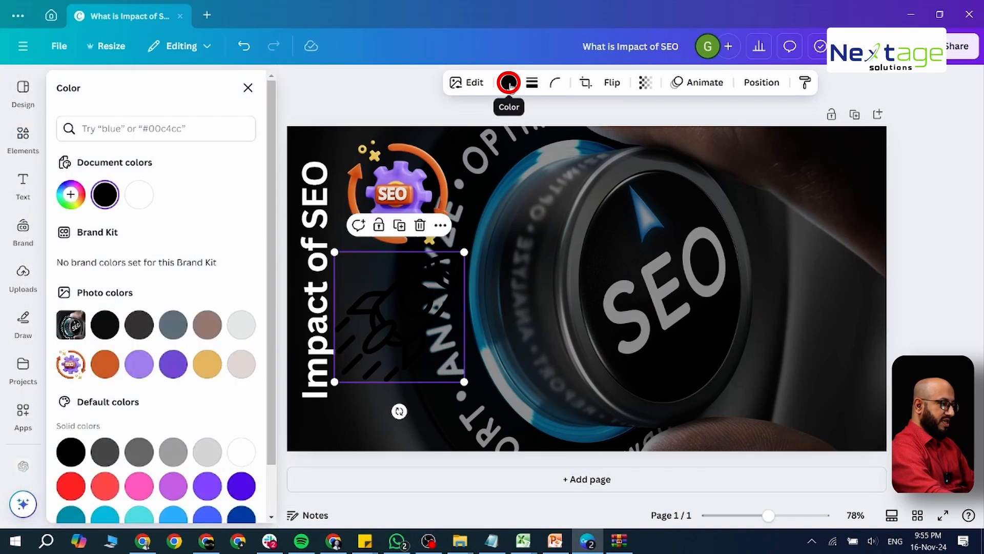
click(172, 364)
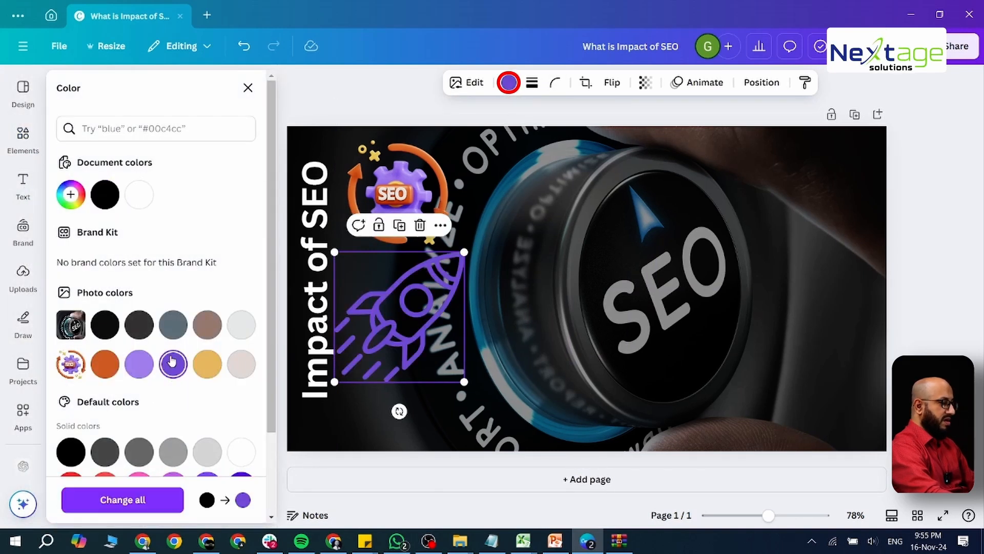
click(931, 282)
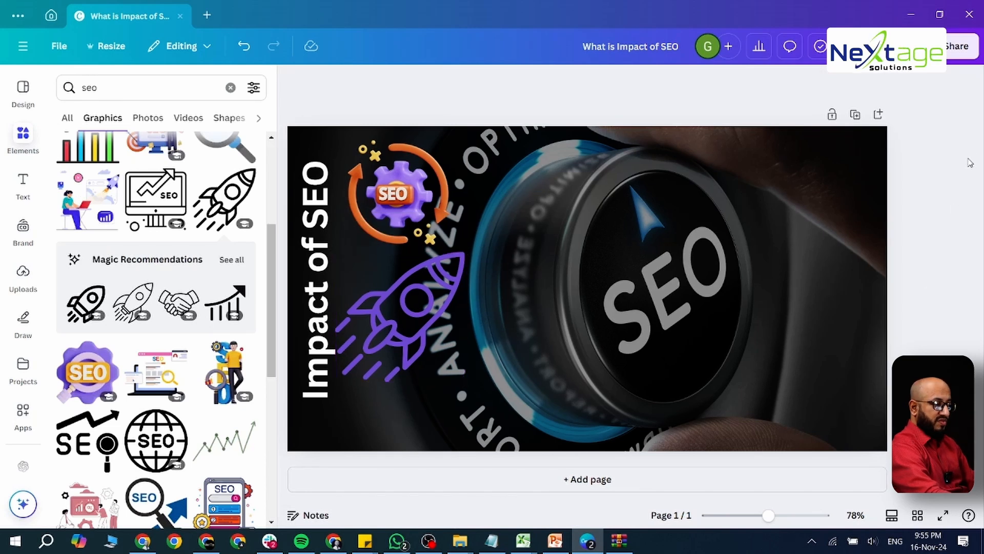
- Download the design as a JPG and save it in Downloads as What is Impact of SEO.jpg
click(948, 46)
click(754, 307)
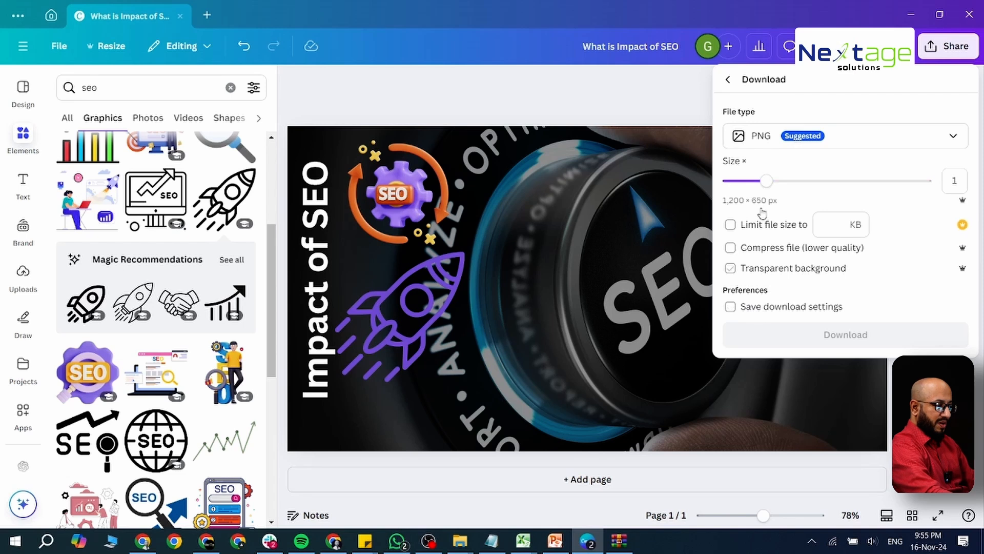
click(790, 145)
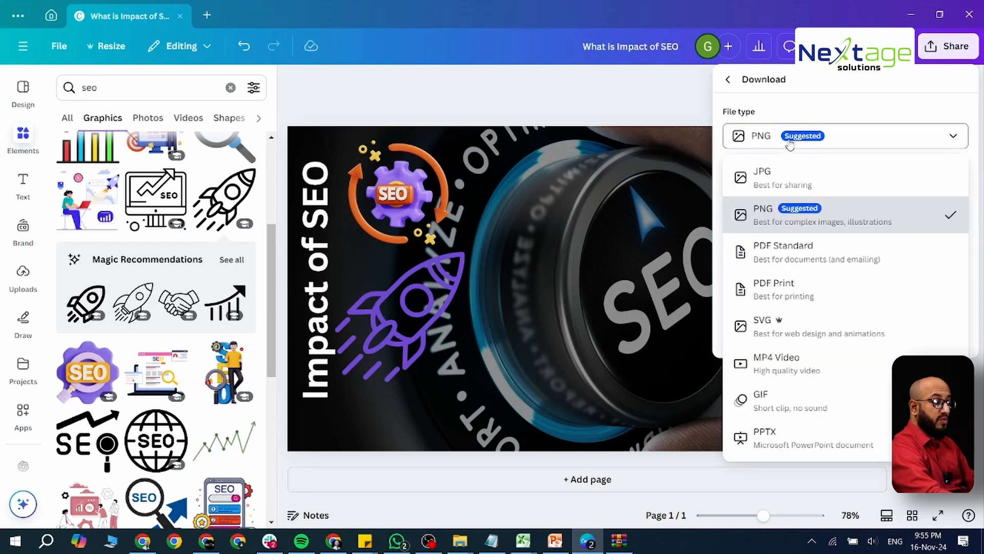
click(777, 186)
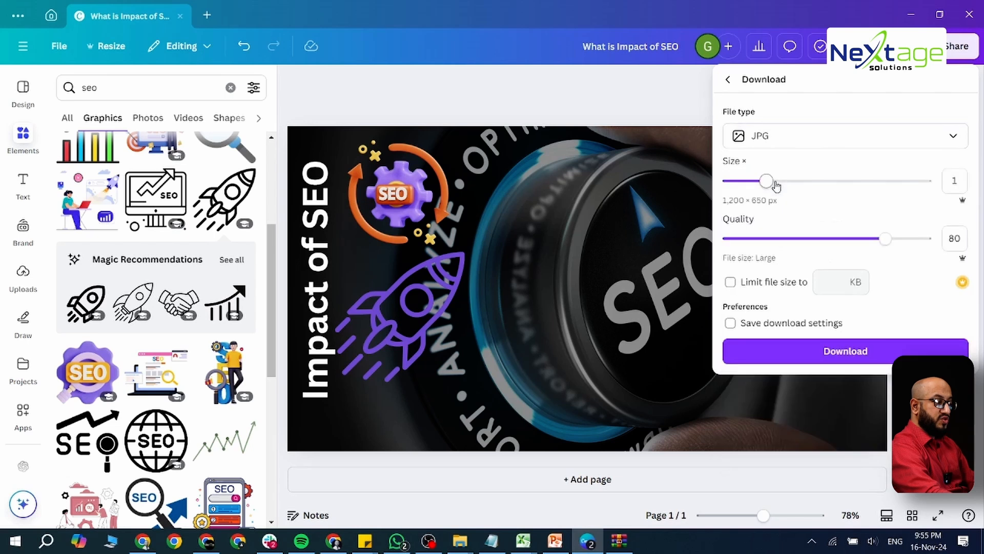
click(851, 347)
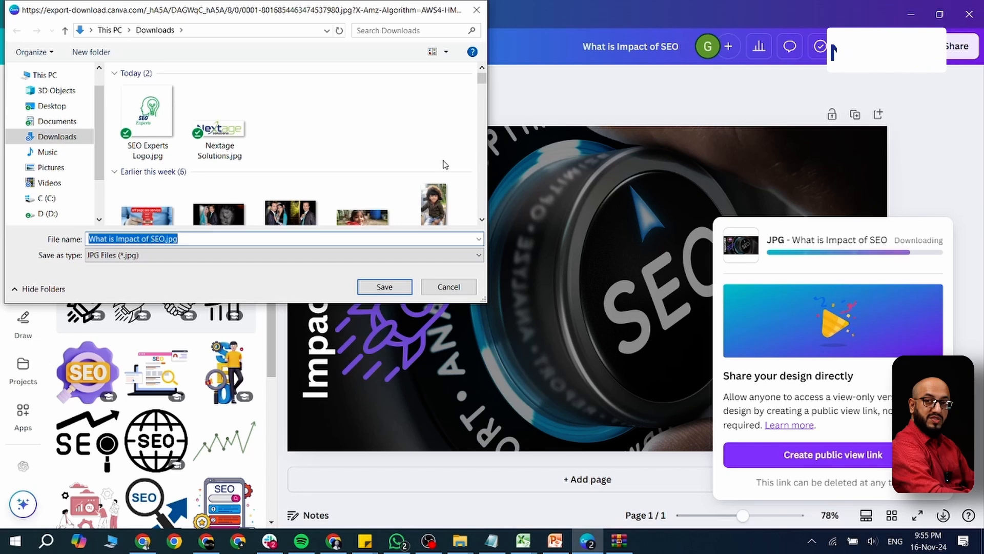
click(386, 287)
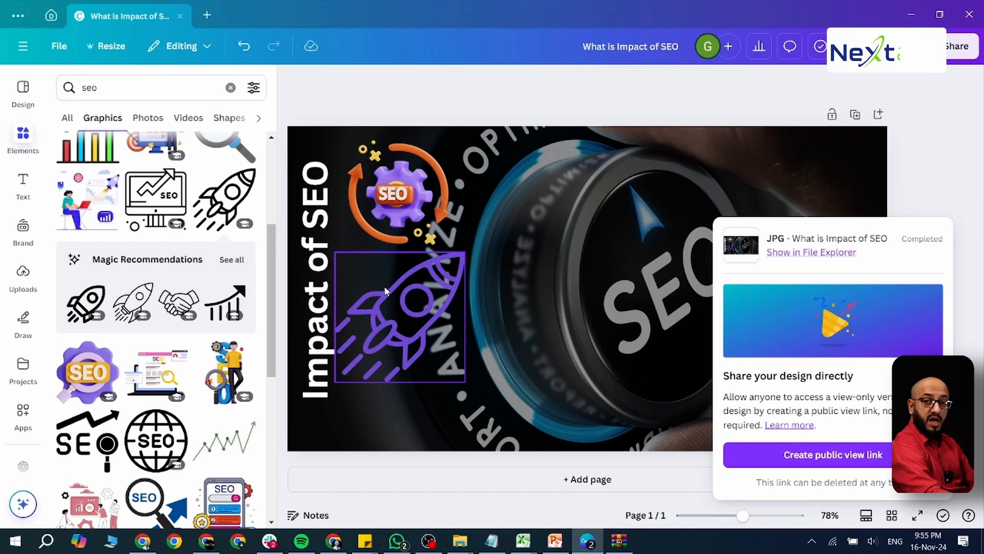
click(489, 508)
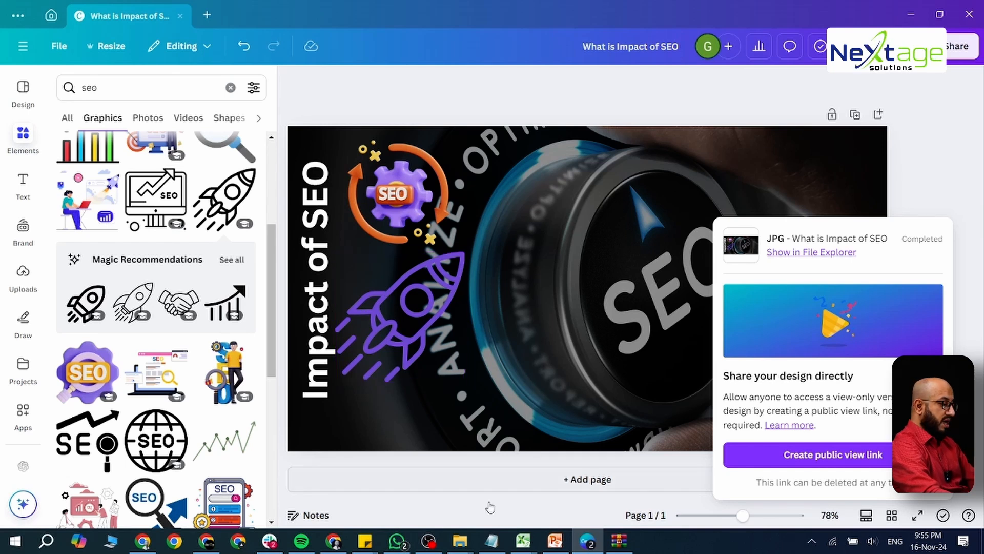
- Switch to Chrome, copy "Vulputate hendrerit libero" from the first featured article's title, and search the WordPress posts list for it
click(207, 539)
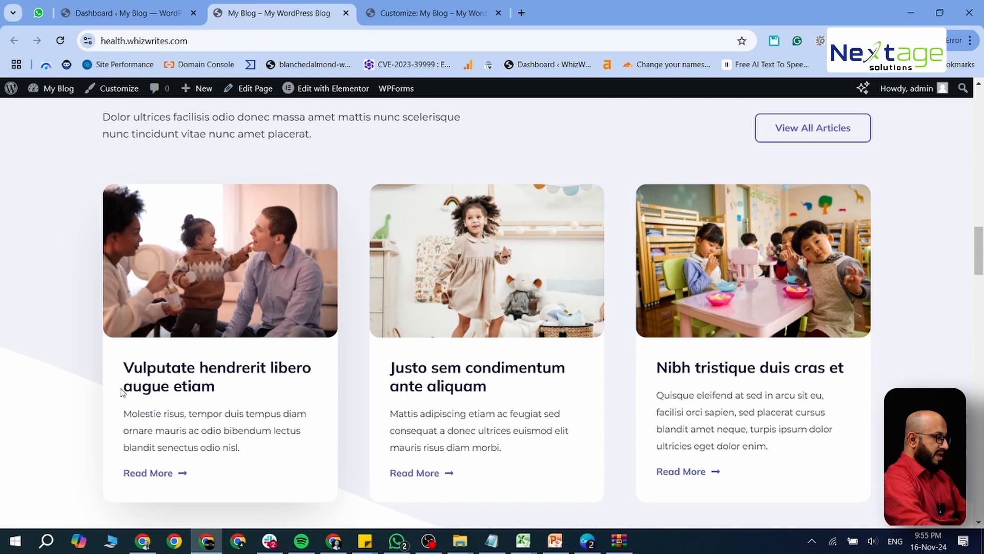
drag(127, 366, 316, 360)
key(ctrl+c)
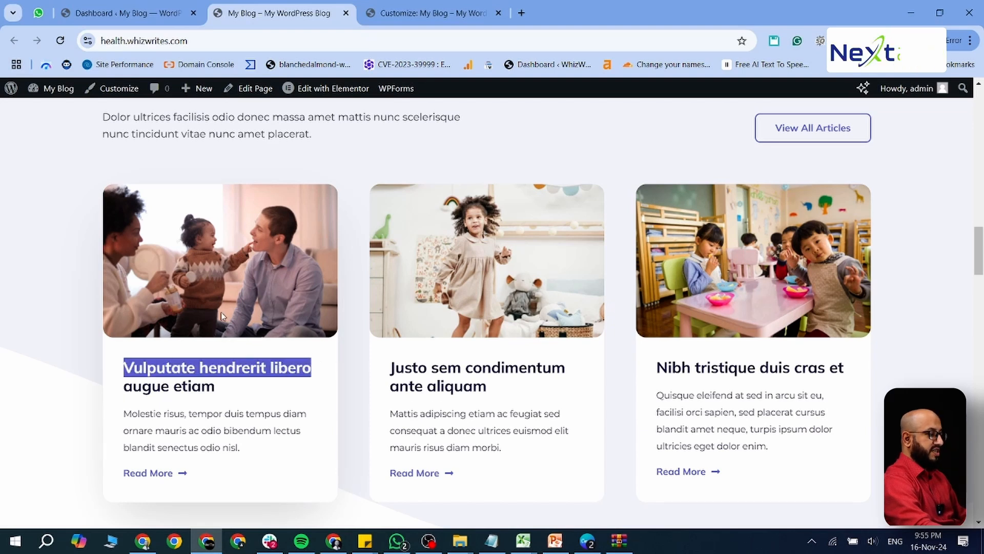
click(135, 17)
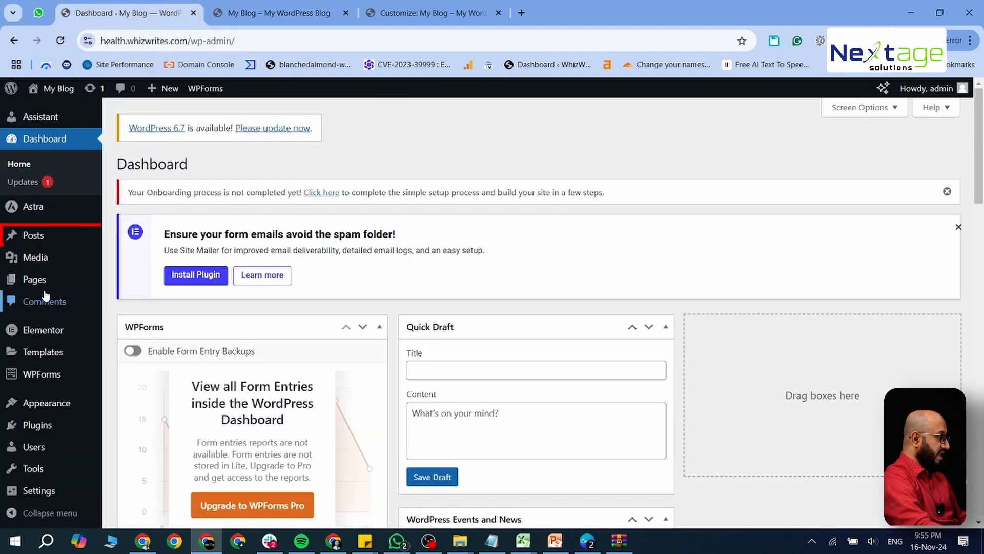
mouse_move(29, 236)
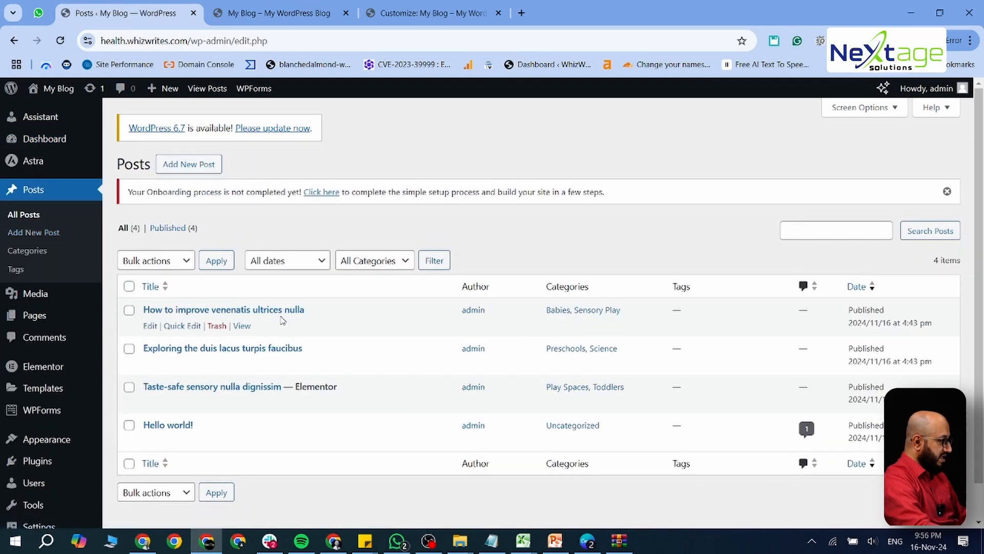
key(ctrl+f)
key(ctrl+v)
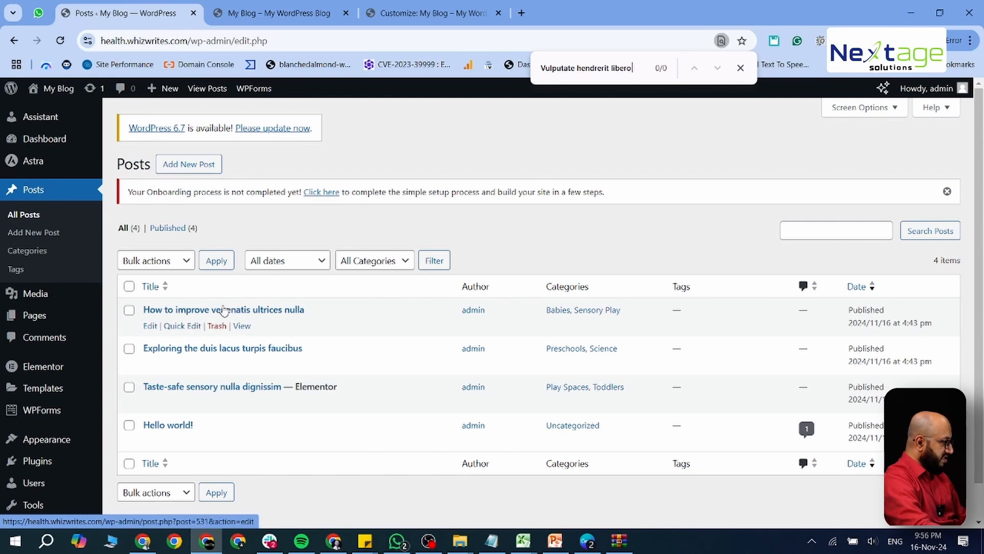
- Try to view all articles from the homepage's Featured Articles section, check the page, and return to the WordPress posts list
key(ctrl+Tab)
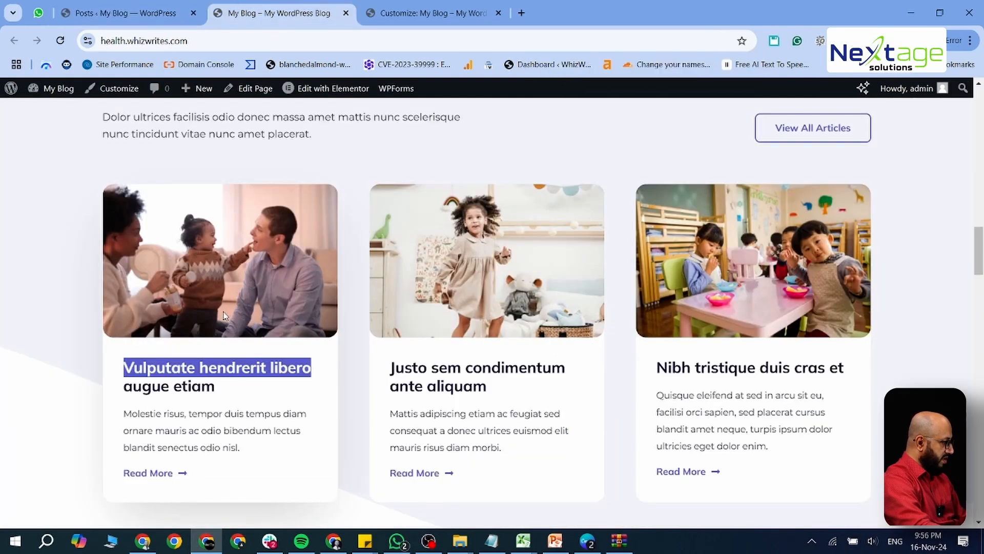
scroll(245, 321, up, 4)
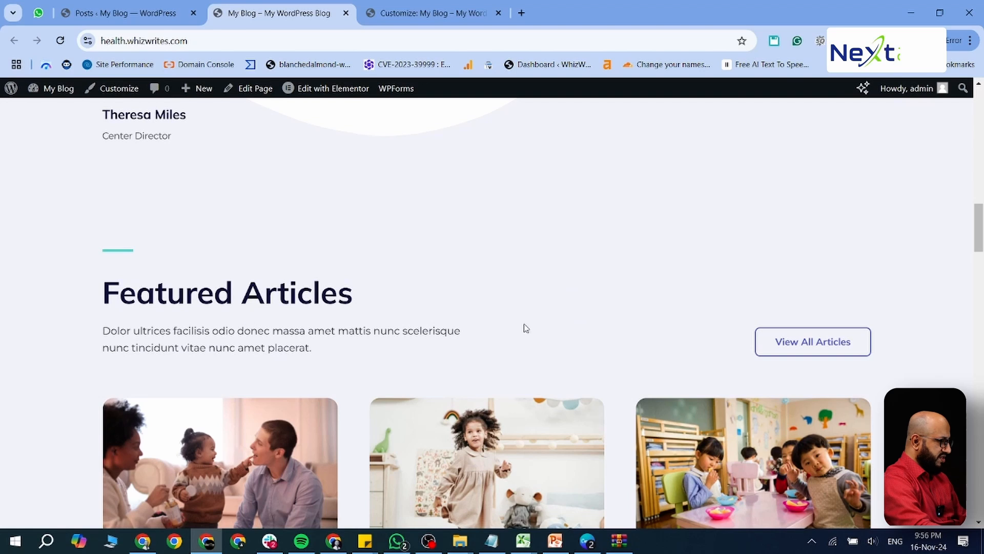
click(835, 342)
scroll(257, 398, down, 14)
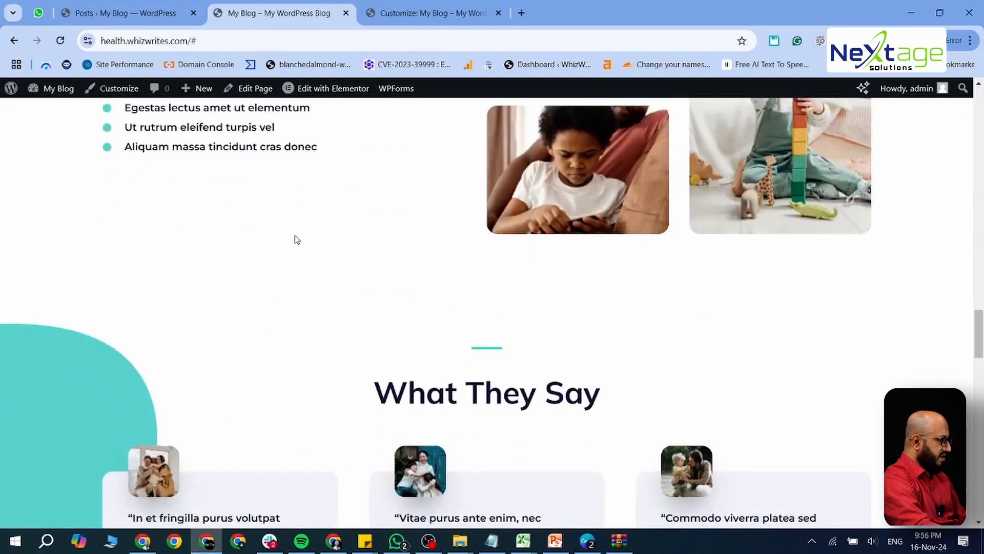
scroll(296, 239, up, 4)
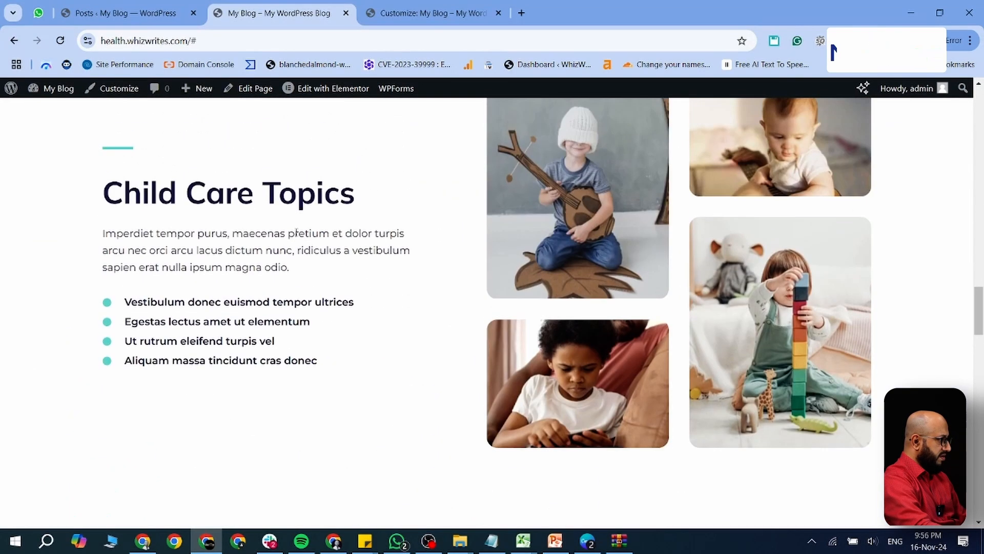
key(ctrl+shift+Tab)
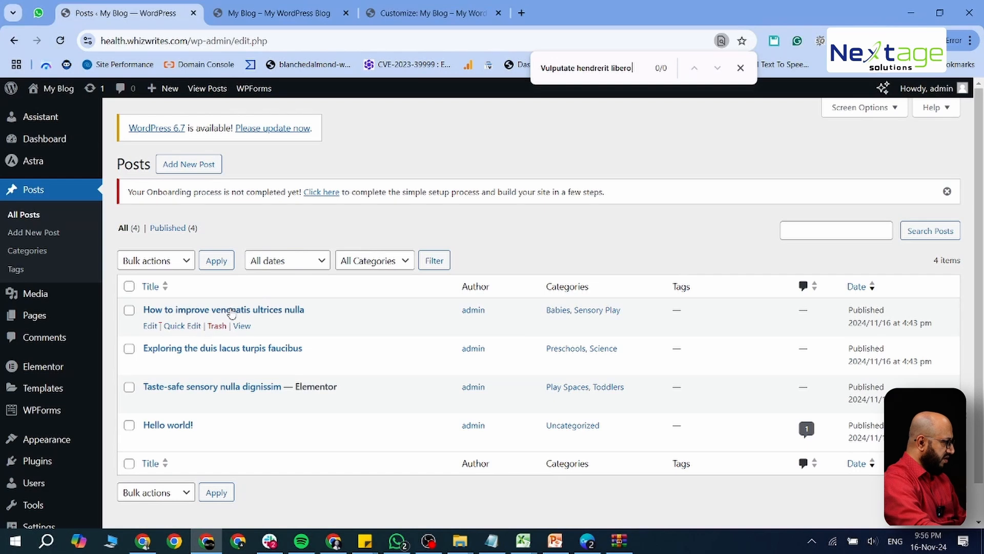
- Open the post "How to improve venenatis ultrices nulla" for editing in a separate browser tab and remove its featured image
middle_click(152, 328)
click(289, 10)
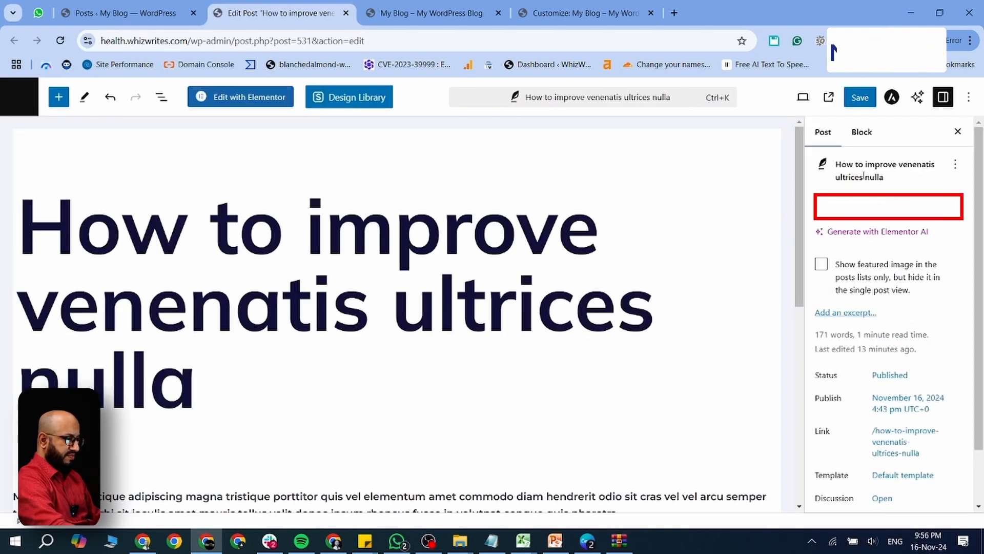
mouse_move(917, 212)
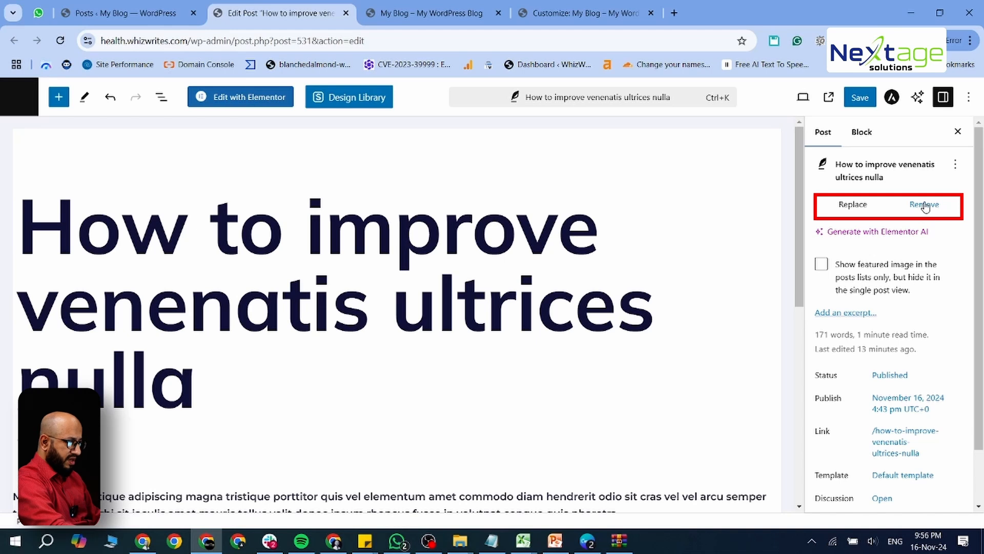
click(925, 206)
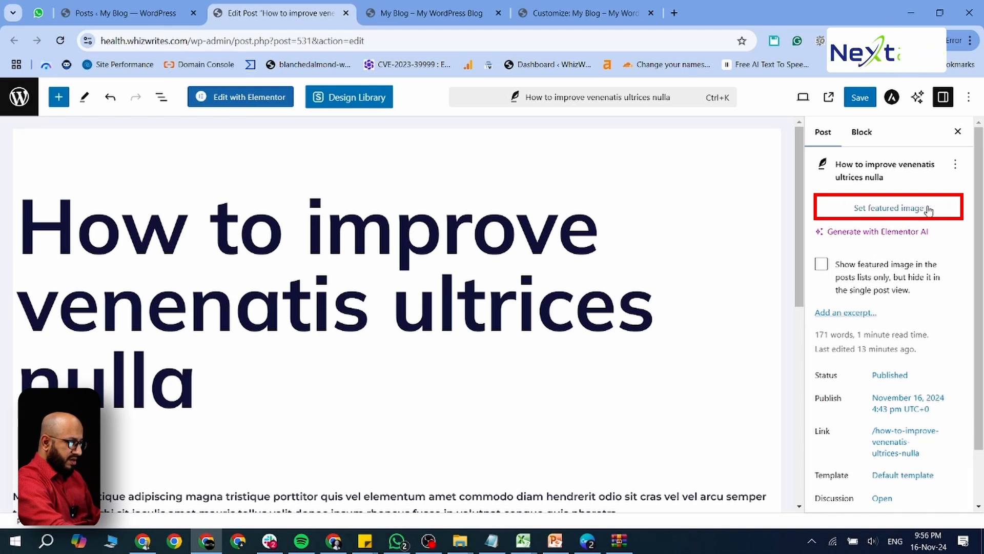
- Upload What is Impact of SEO.jpg from Downloads, set it as the post's featured image, and save the post
click(885, 208)
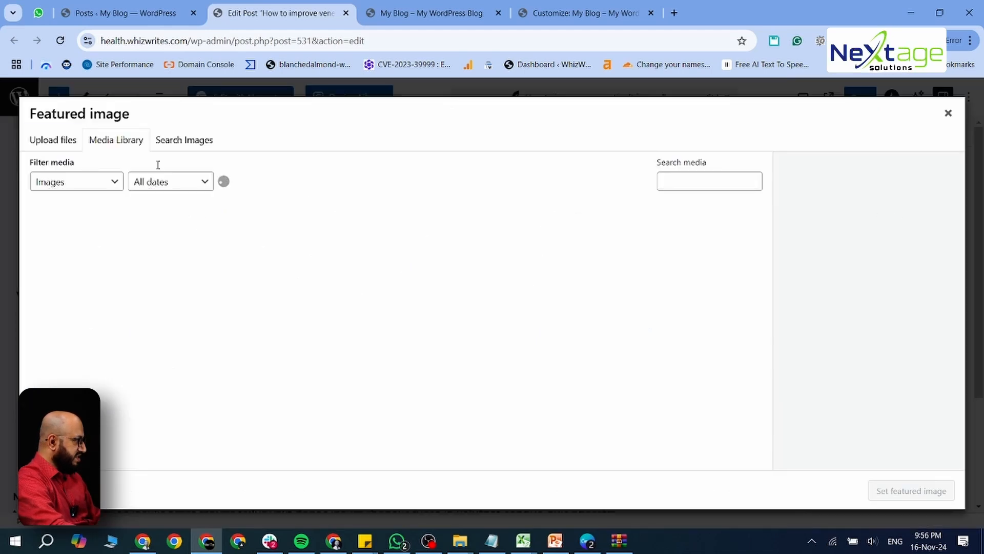
click(54, 139)
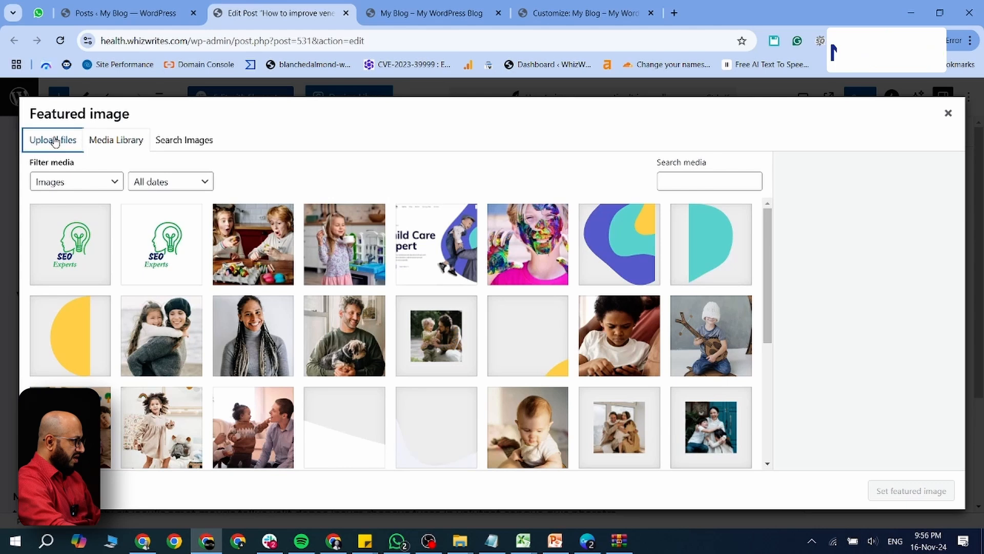
click(501, 328)
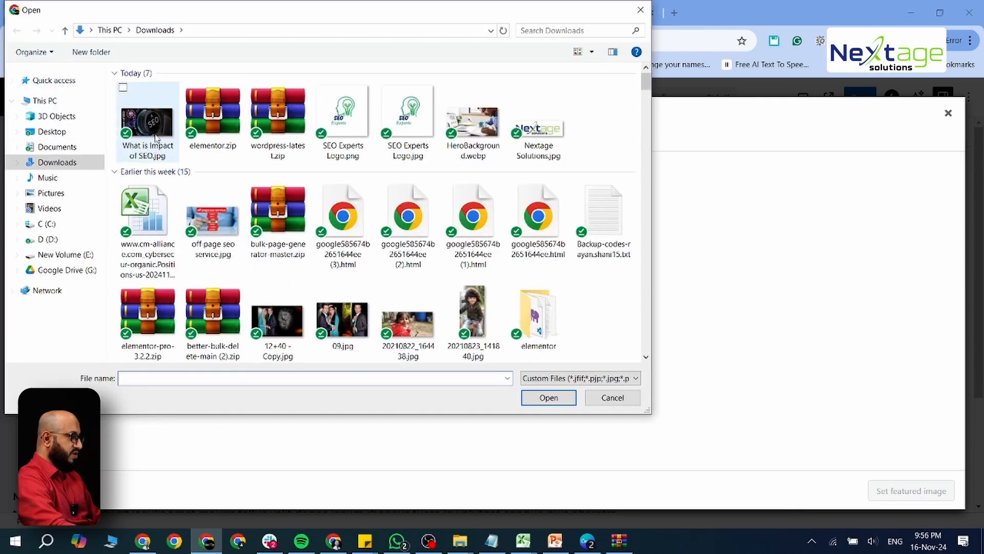
double_click(156, 133)
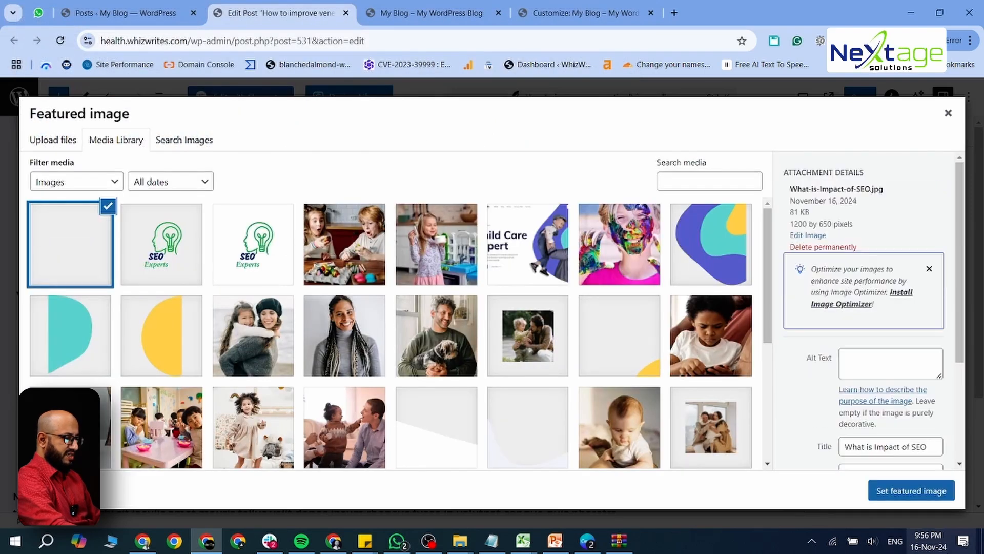
click(914, 489)
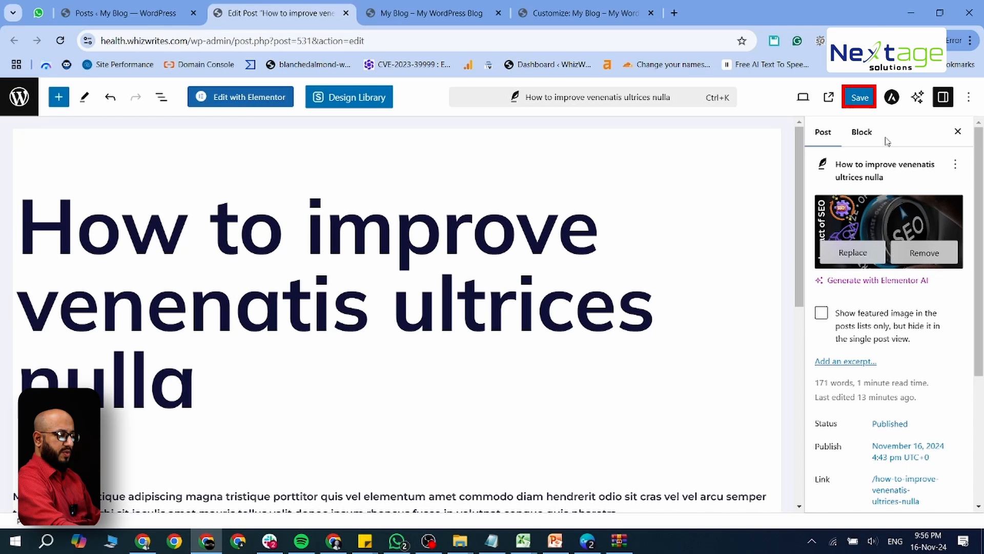
click(861, 99)
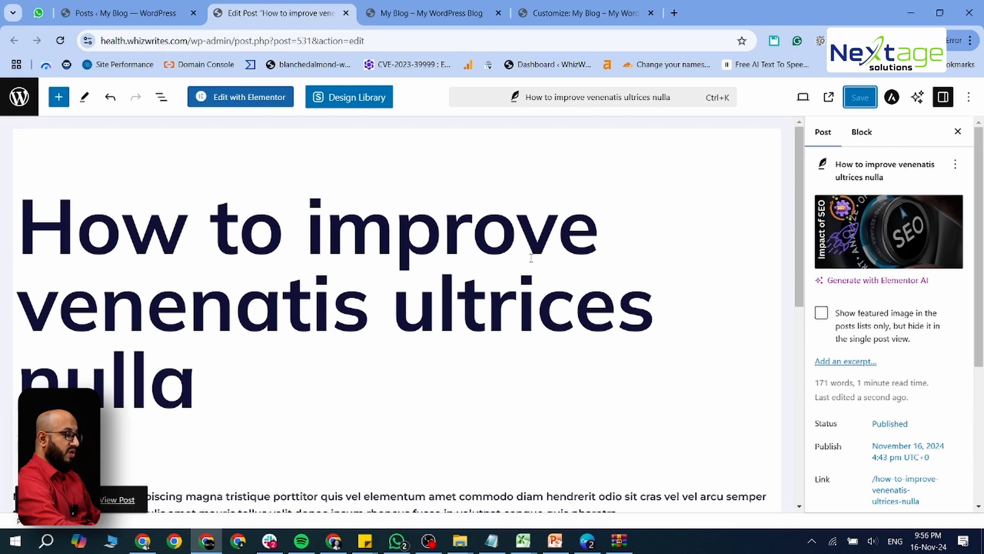
- Reload the site's homepage and look through its sections for the edited post's featured image
scroll(531, 258, down, 1)
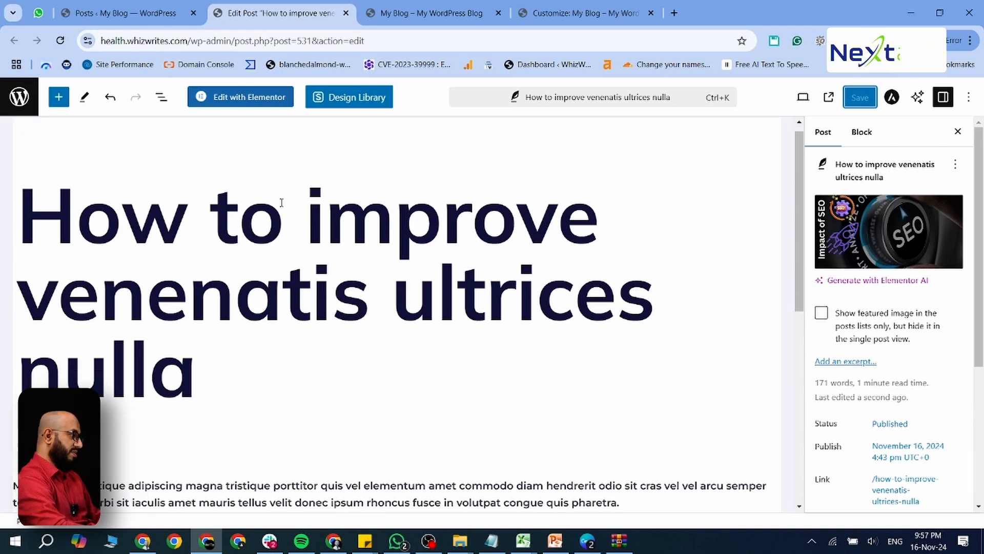
click(390, 22)
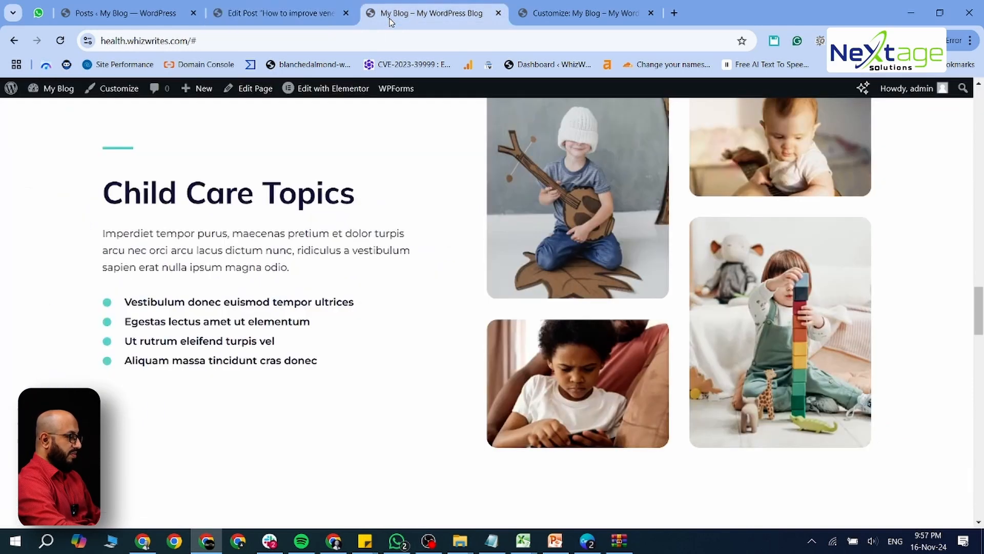
scroll(473, 196, up, 3)
key(F5)
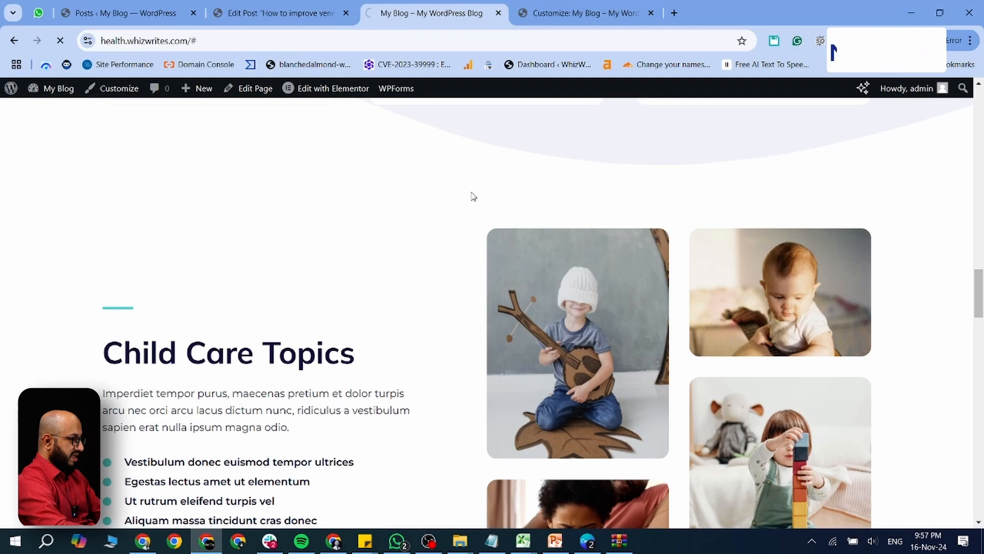
scroll(472, 197, down, 8)
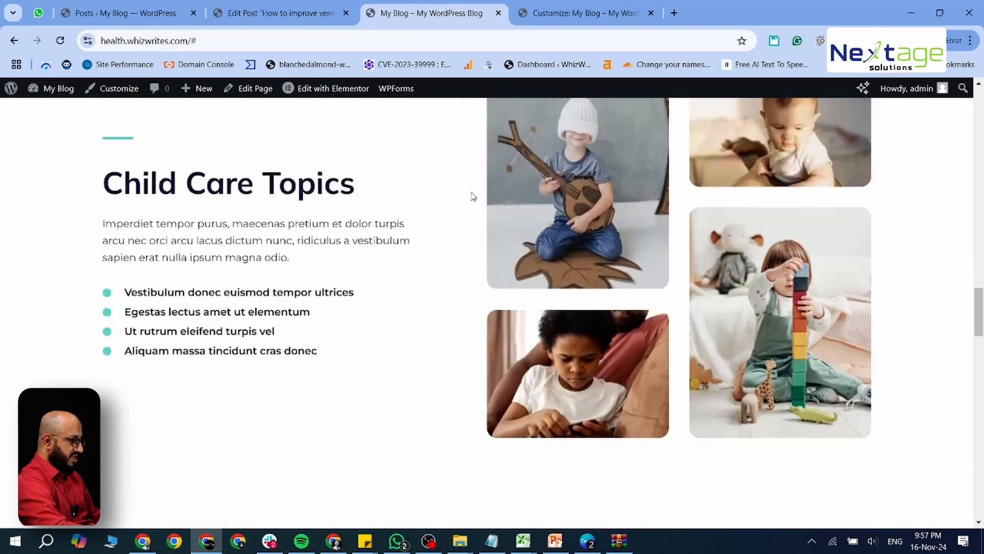
scroll(472, 197, down, 10)
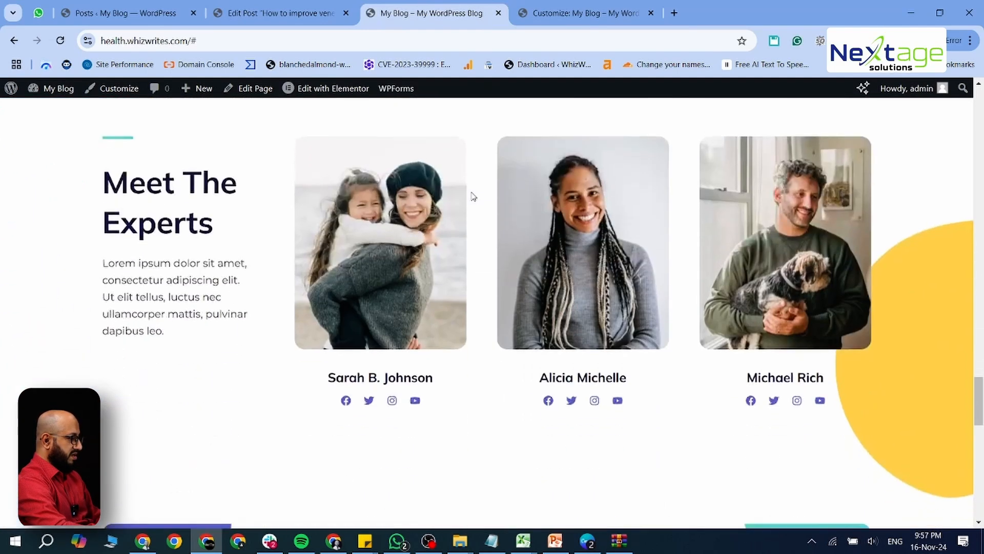
scroll(473, 196, up, 12)
scroll(473, 197, up, 20)
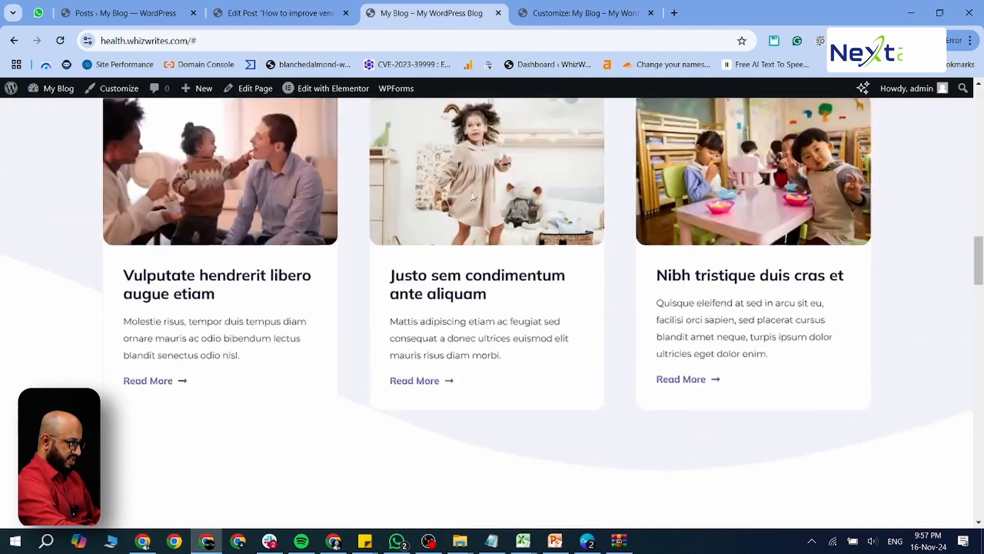
scroll(472, 196, up, 10)
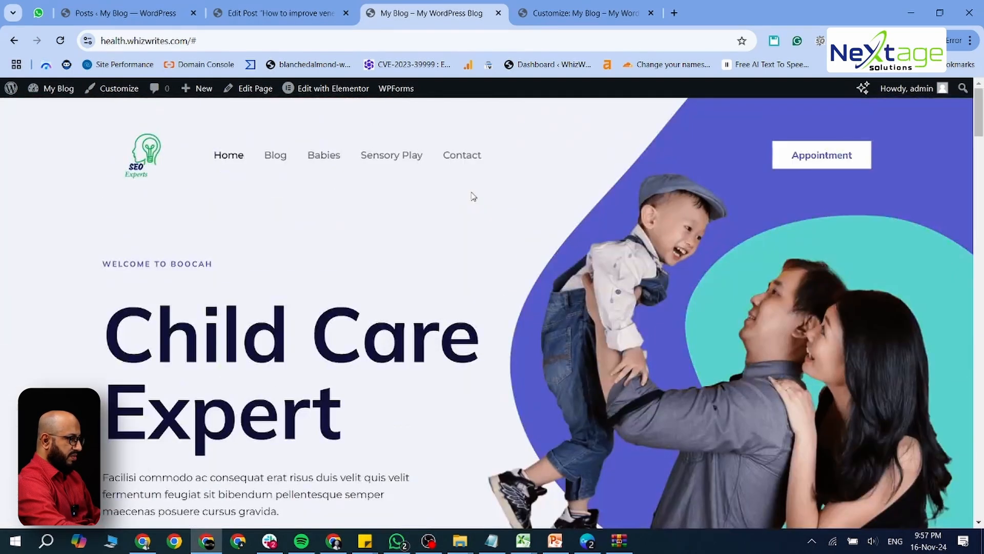
- Open the site's Blog page and examine the featured images of the listed posts
click(277, 158)
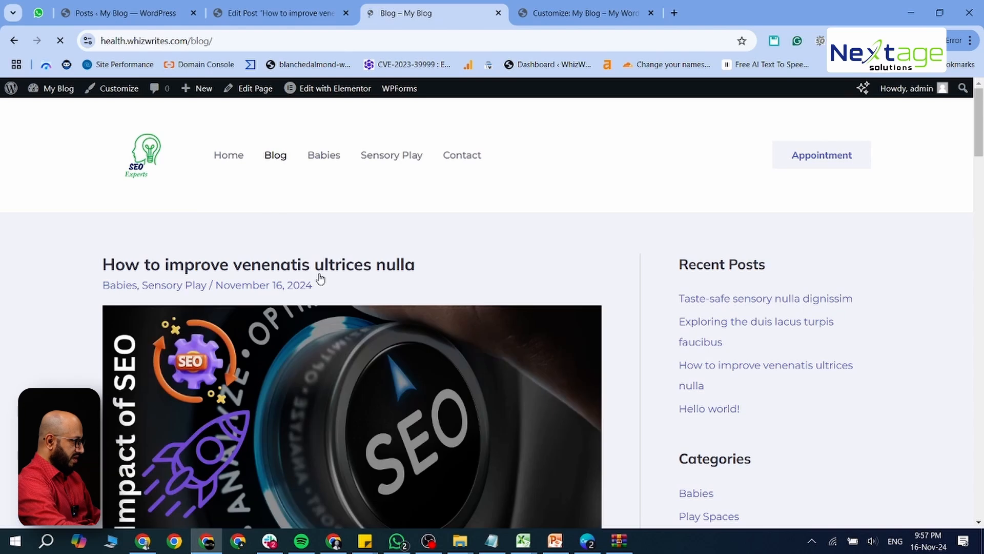
scroll(319, 279, down, 3)
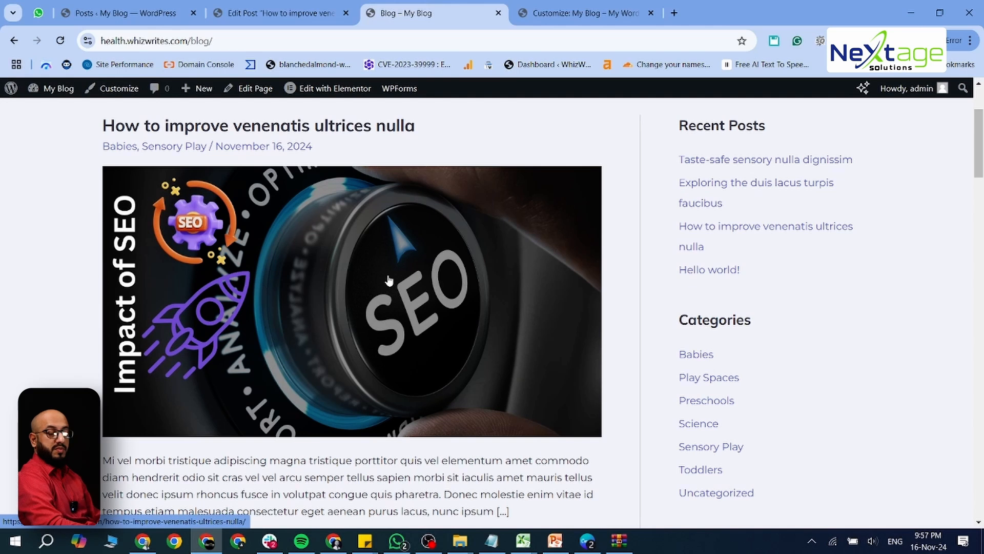
scroll(388, 280, down, 10)
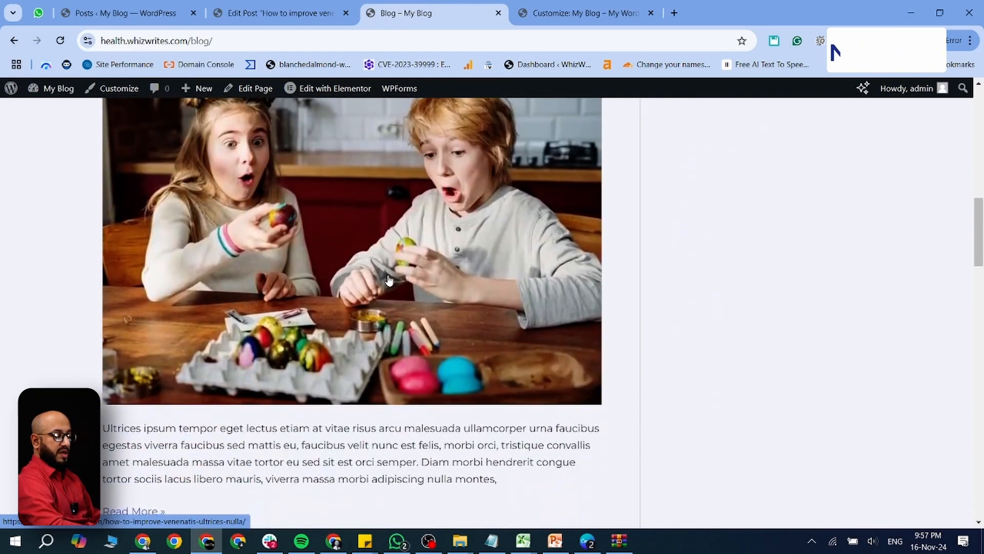
- Open the post "How to improve venenatis ultrices nulla" from the Blog page and examine its featured image and content
scroll(389, 279, up, 10)
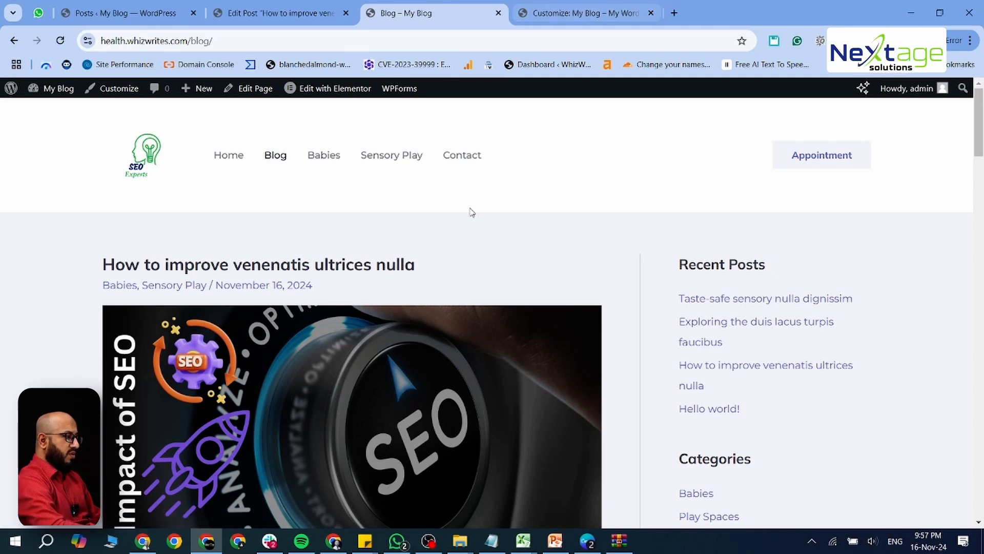
click(587, 541)
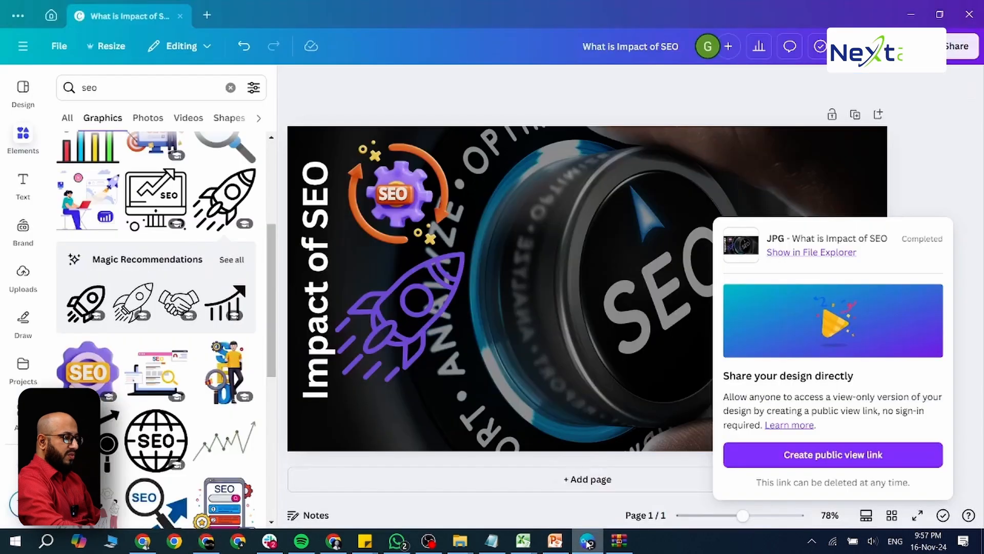
click(587, 541)
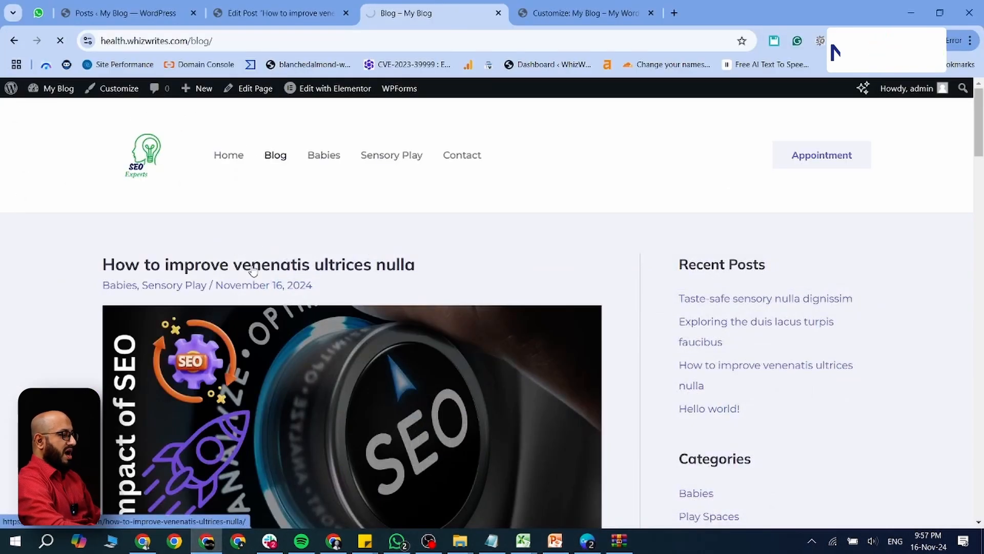
scroll(338, 292, down, 8)
scroll(338, 292, up, 2)
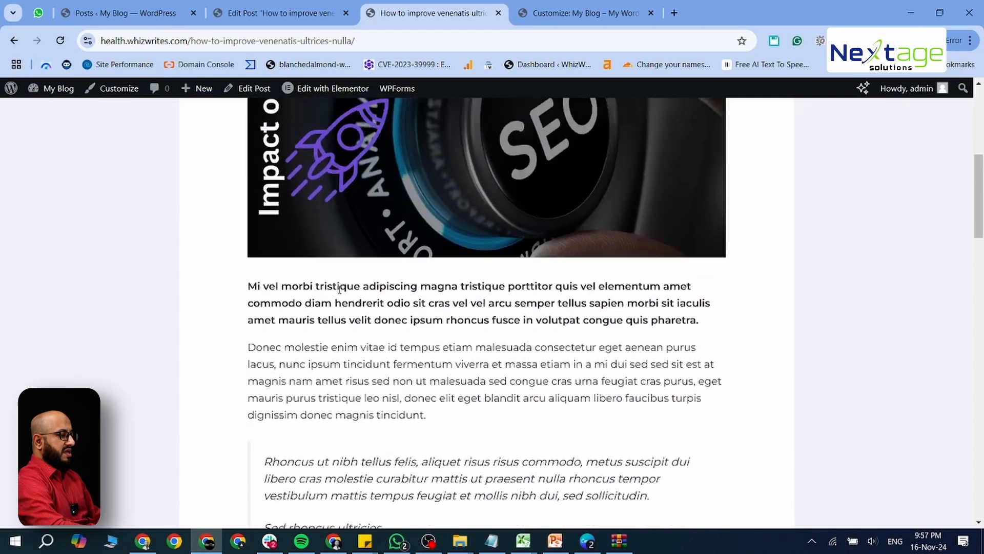
scroll(415, 237, up, 6)
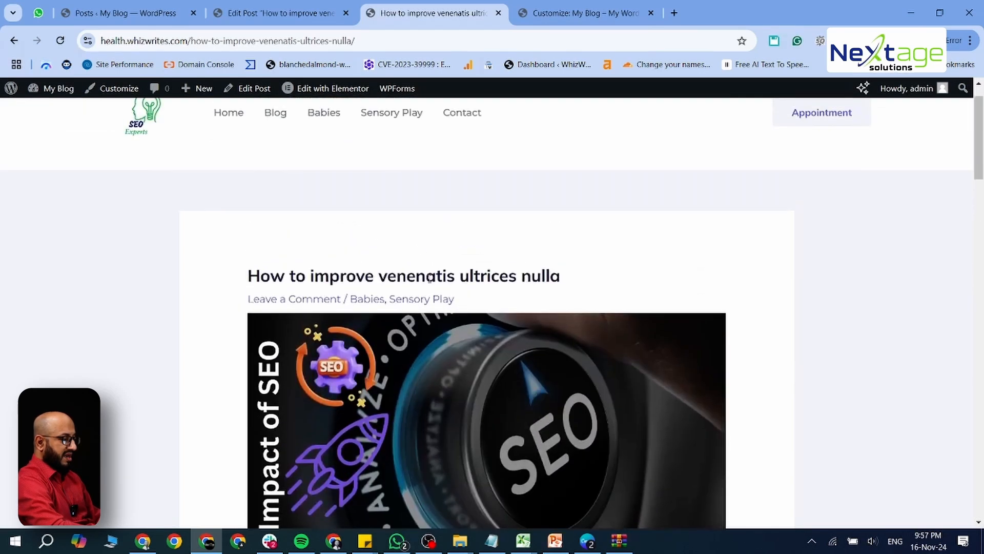
scroll(430, 279, down, 9)
scroll(430, 279, down, 6)
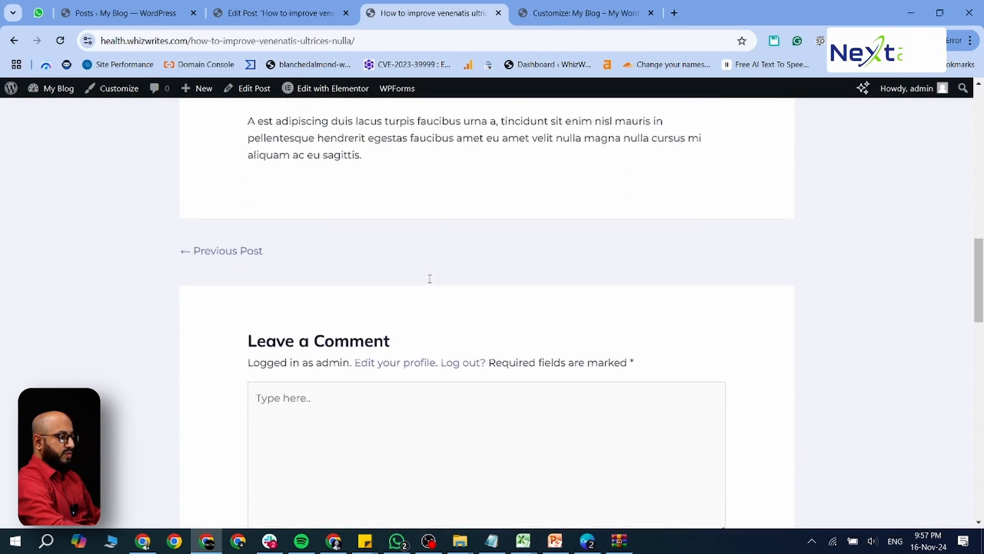
scroll(429, 279, up, 4)
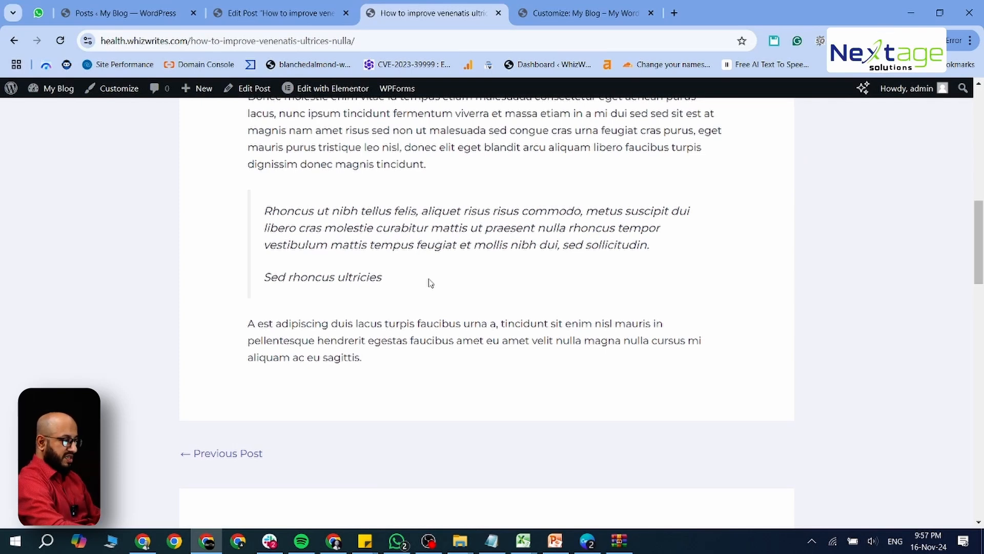
scroll(430, 282, up, 2)
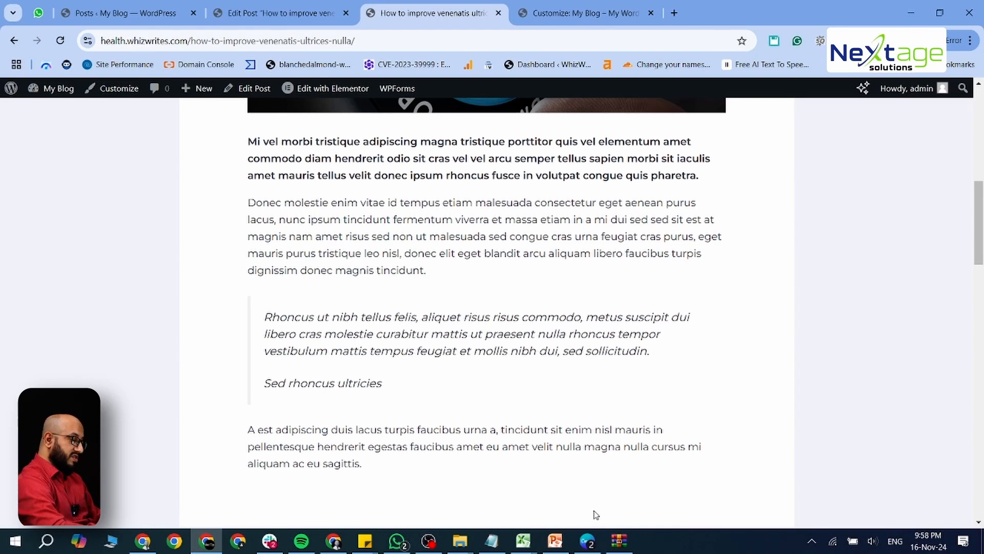
- Switch to the "What is Impact of SEO" design in Canva, dismiss the sharing pop-up, and apply the Brush animation to the SEO gear graphic
mouse_move(590, 533)
click(589, 476)
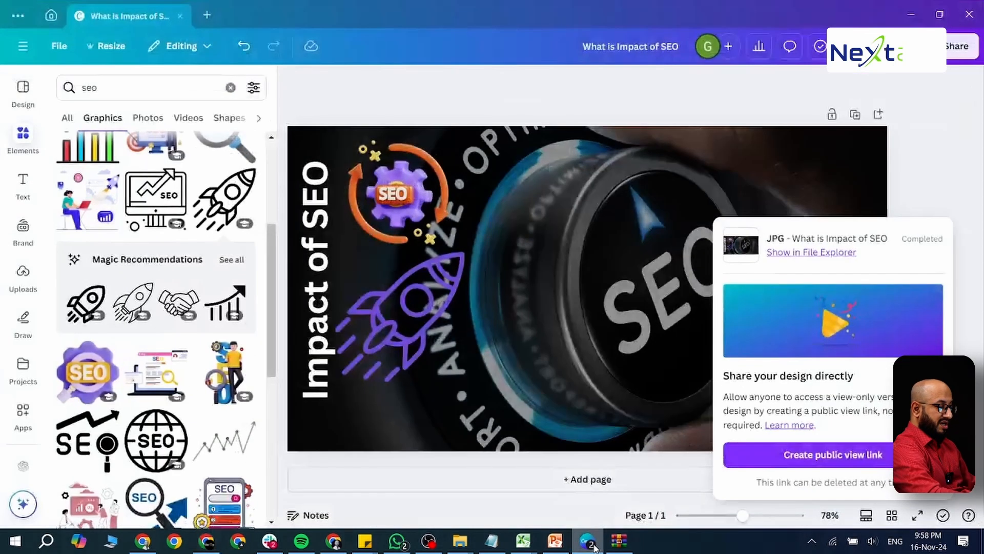
click(939, 142)
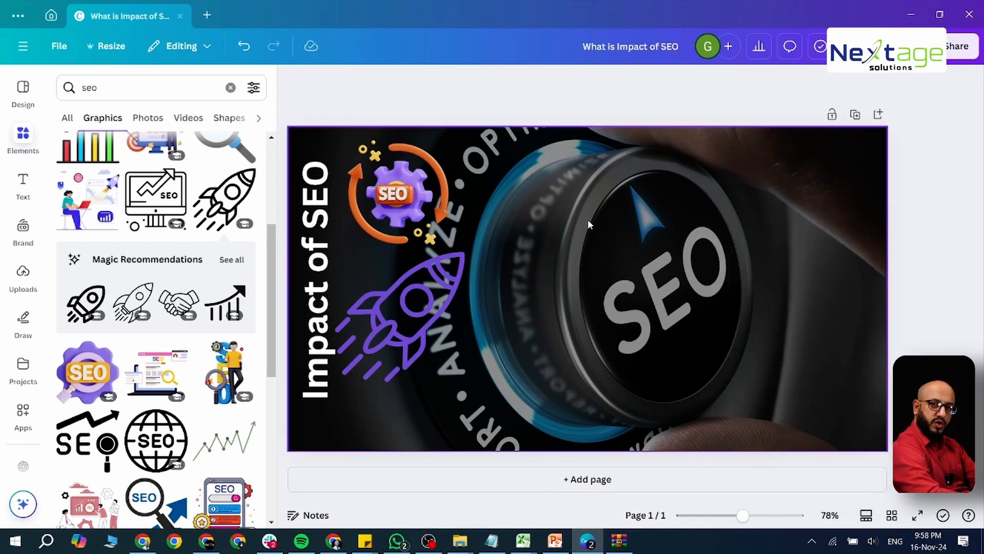
click(416, 198)
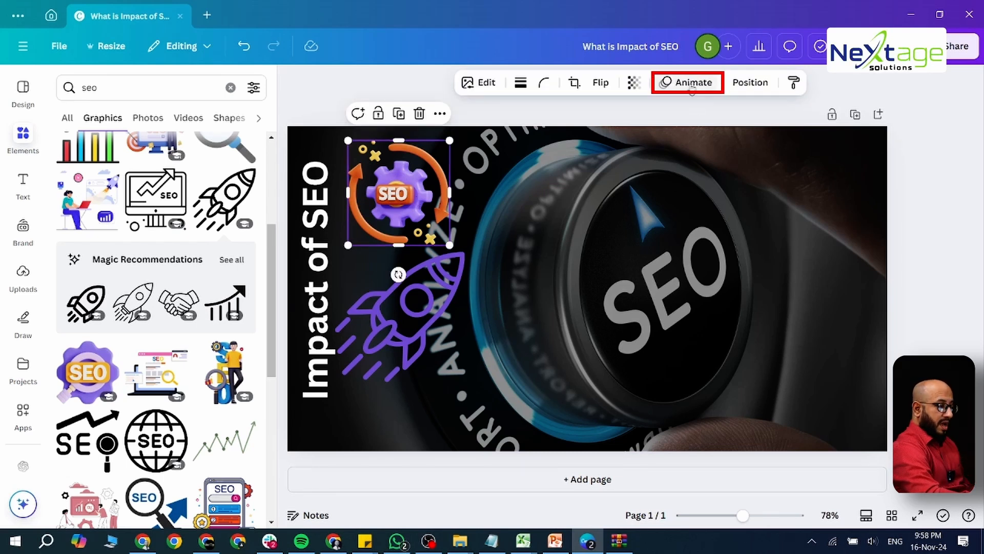
click(692, 83)
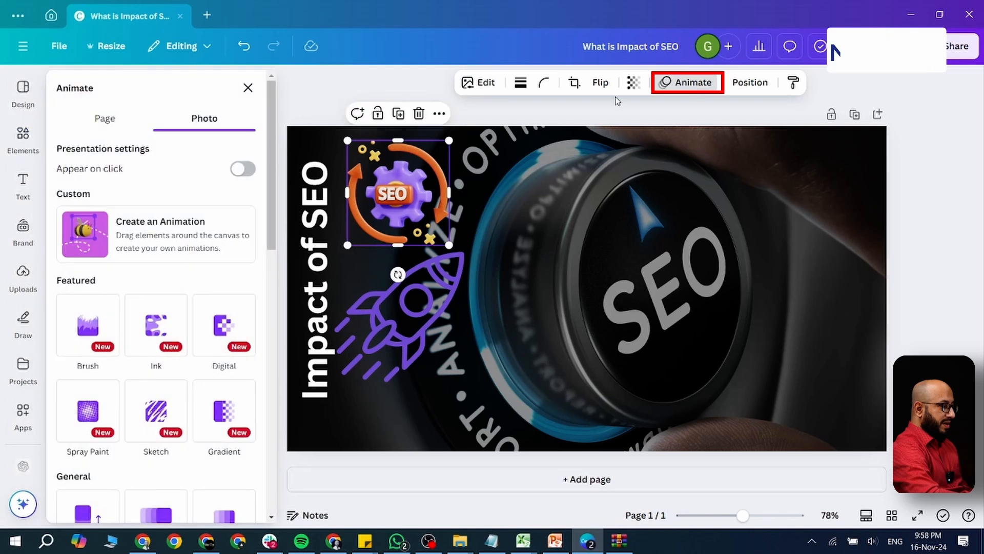
scroll(182, 346, down, 1)
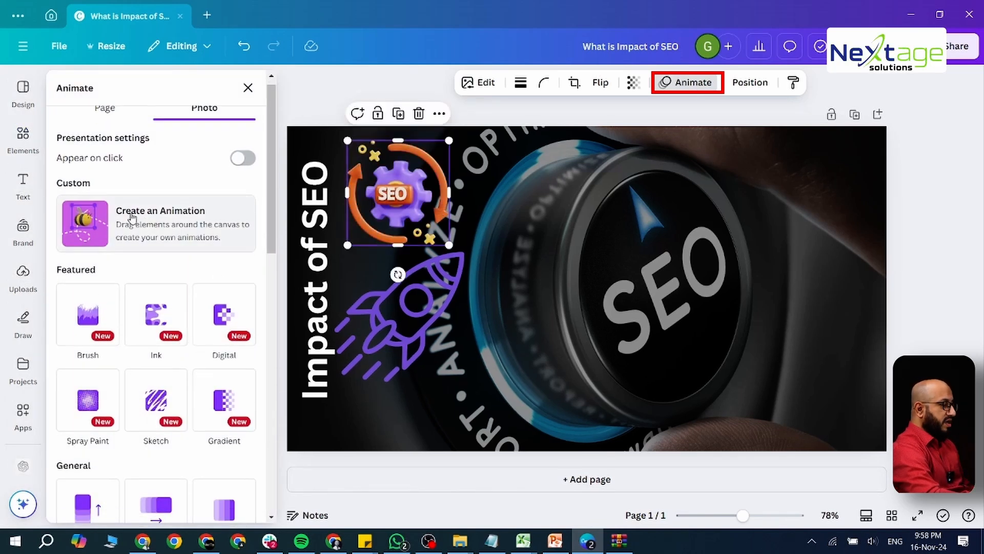
click(101, 321)
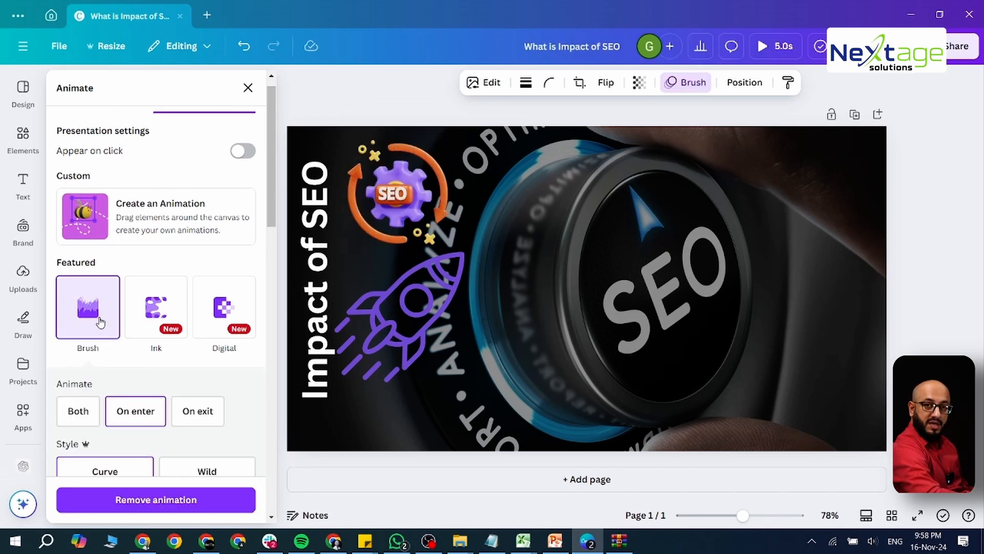
- Apply the Pop animation to the purple rocket and the Typewriter animation to the vertical "Impact of SEO" text
click(402, 331)
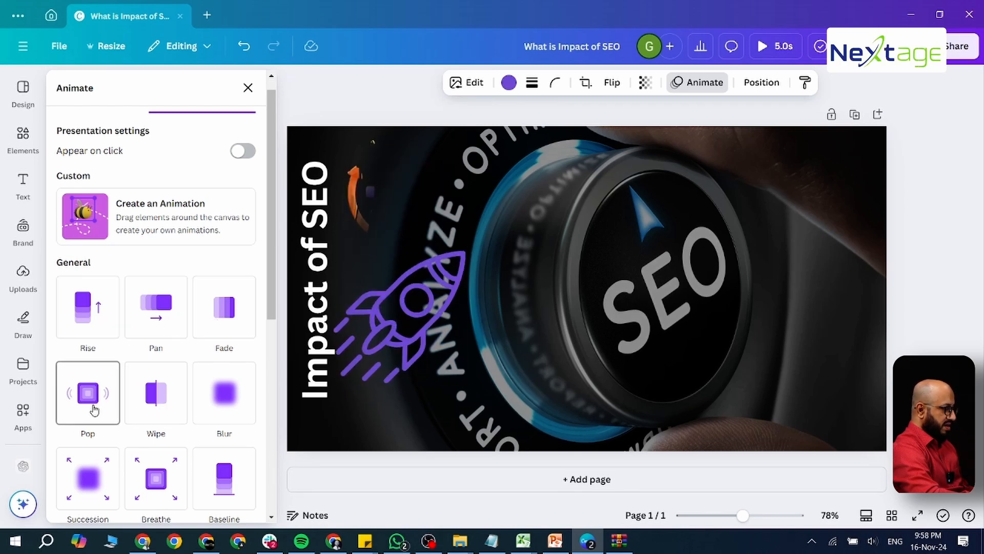
click(94, 409)
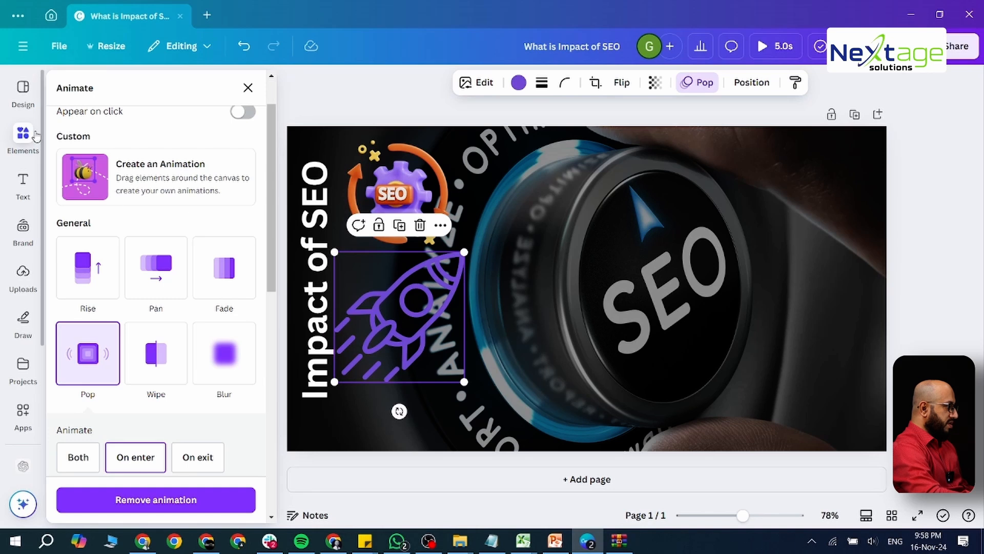
click(314, 209)
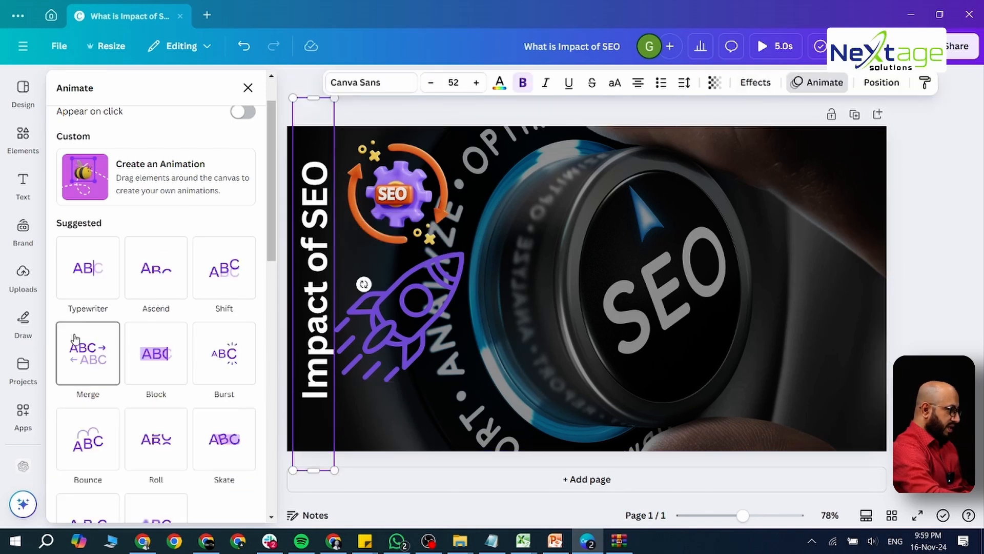
click(91, 274)
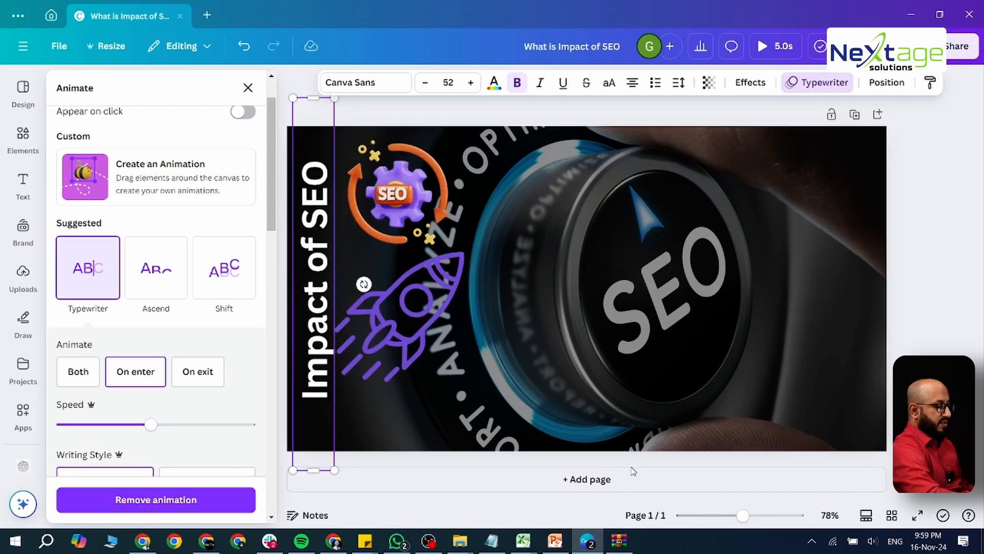
- Add a second page and set the "seo" photo of white letters with a magnifying glass and mouse as its background
click(600, 482)
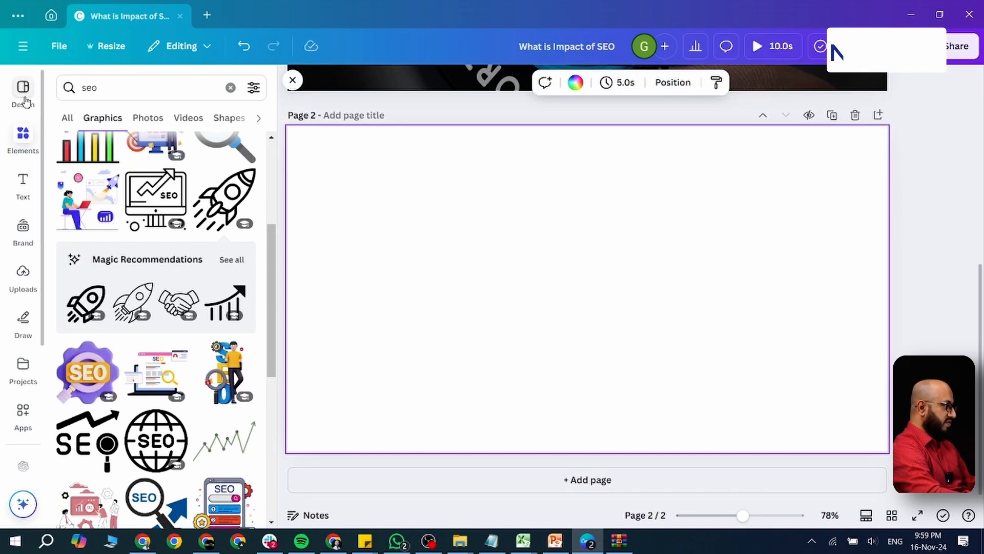
click(121, 87)
key(BackSpace)
key(BackSpace)
key(BackSpace)
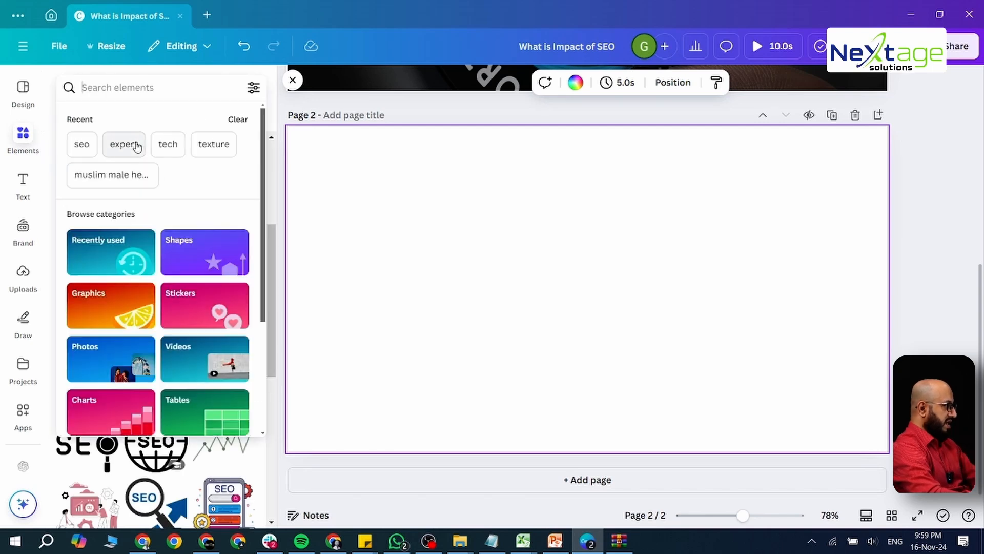
click(141, 88)
text(seo)
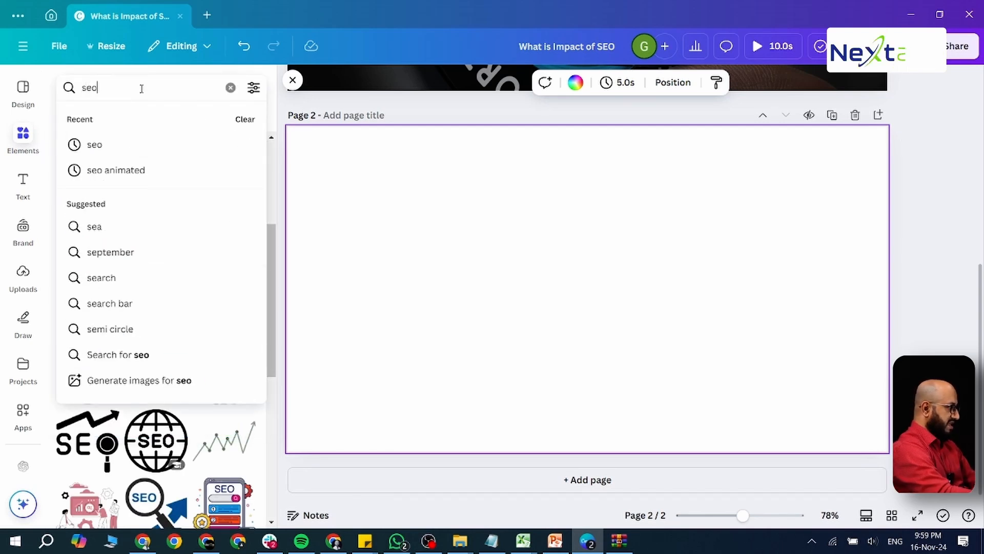
key(Return)
click(147, 119)
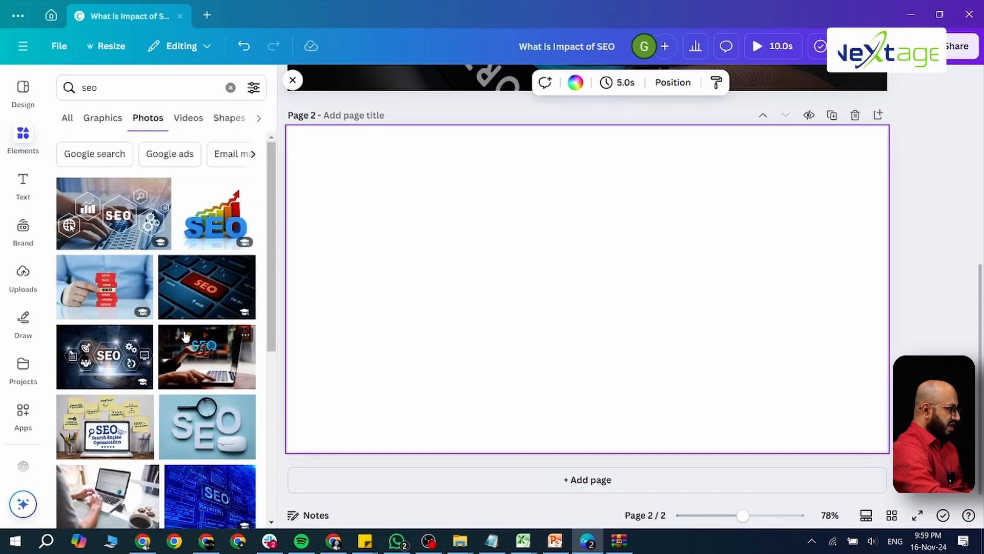
click(207, 427)
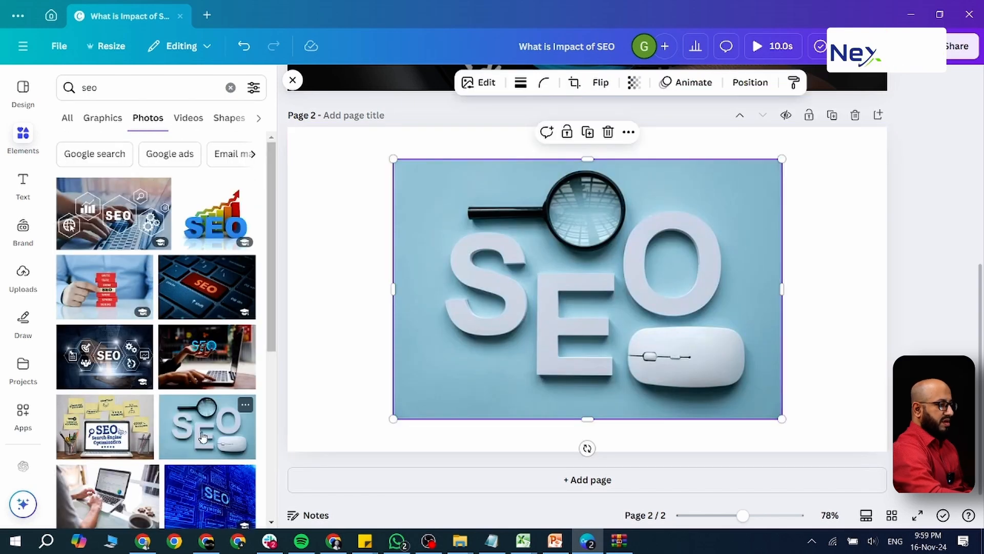
right_click(448, 336)
click(514, 454)
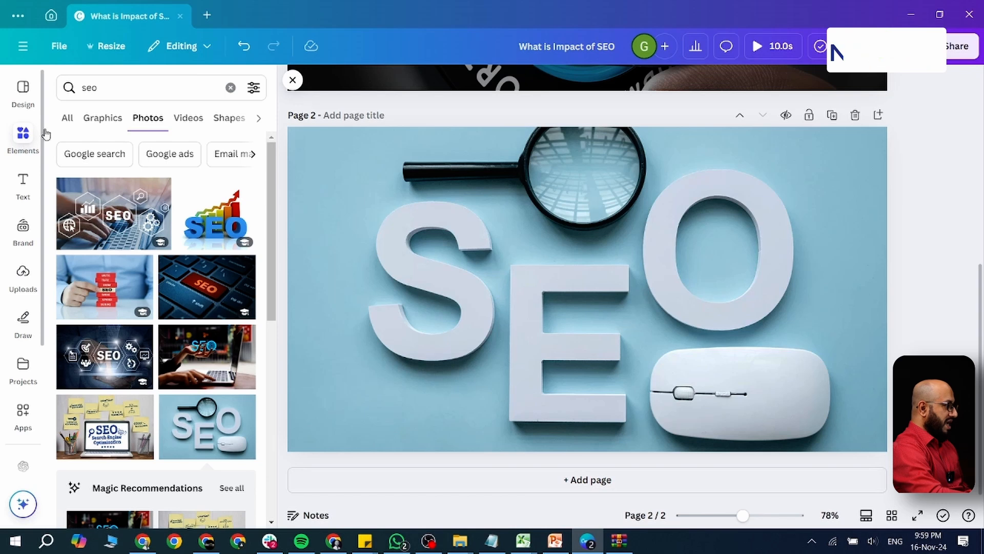
- Insert the colourful bar chart graphic with the rising line and place it in the lower-left corner of page 2
click(102, 118)
scroll(122, 281, down, 1)
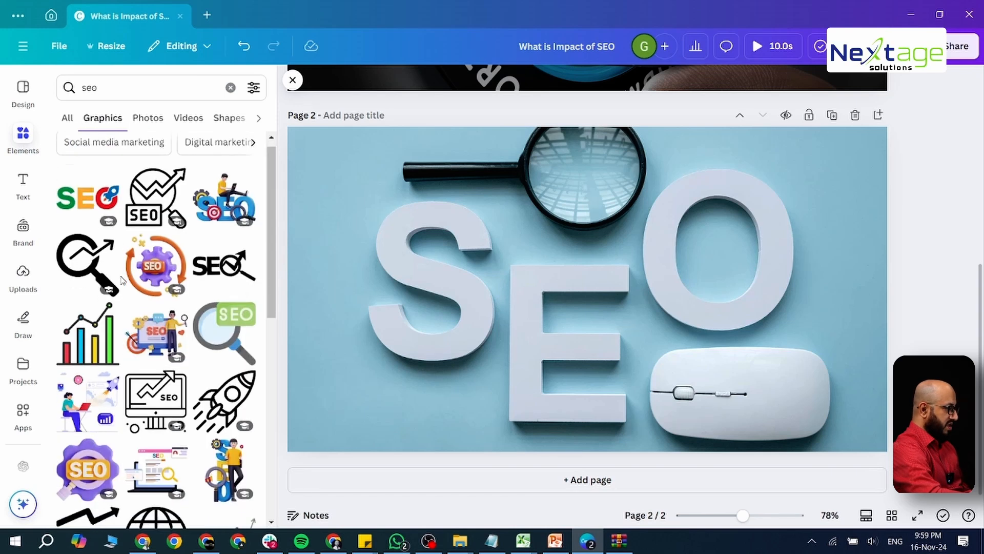
scroll(122, 281, down, 1)
click(97, 314)
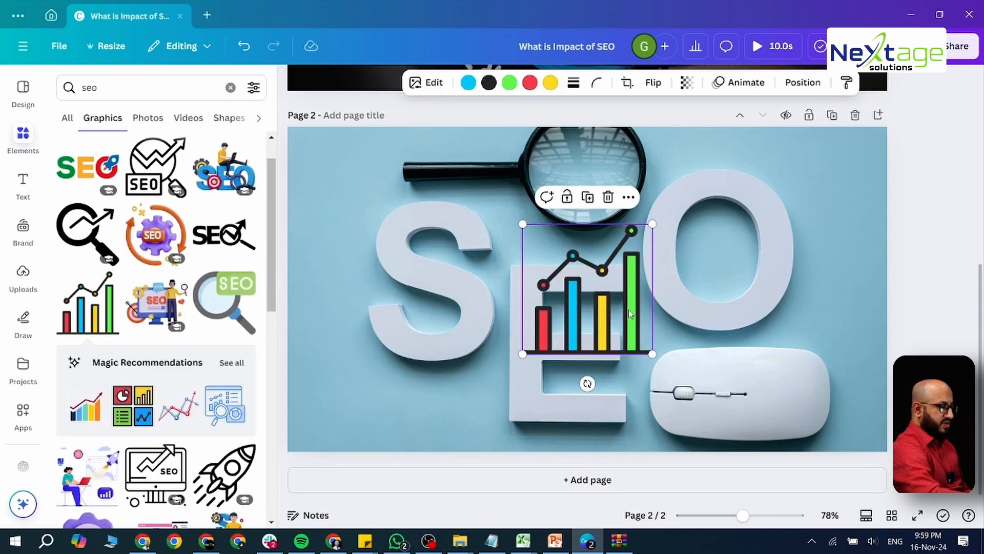
drag(630, 314, 383, 393)
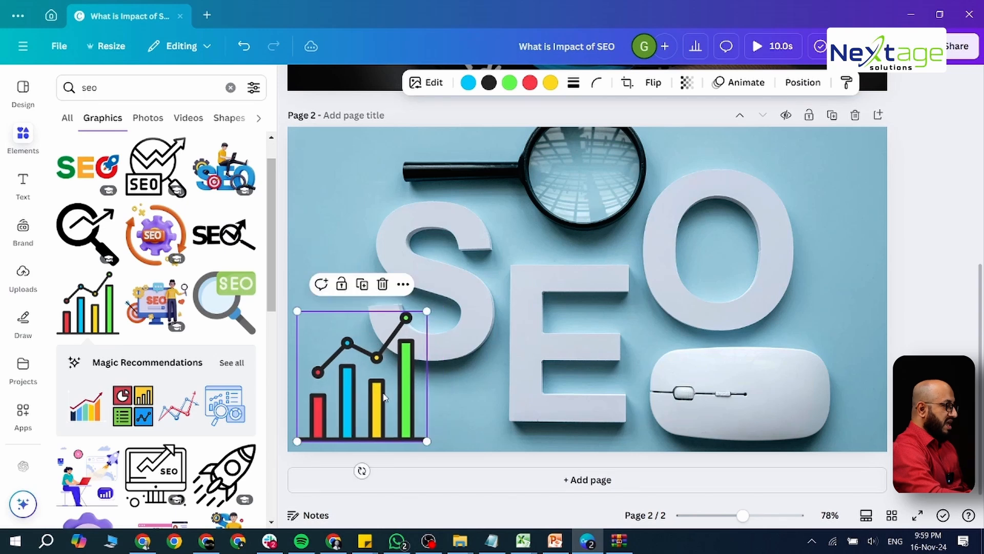
- Insert the magnifying glass graphic with the green SEO label, shrink it, and place it at the lower right of page 2
click(224, 296)
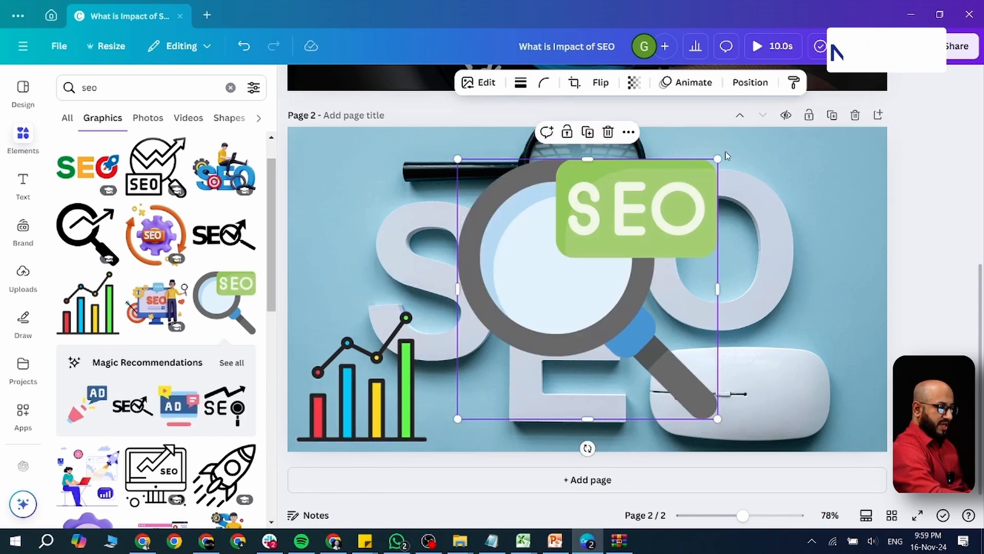
drag(707, 169, 614, 263)
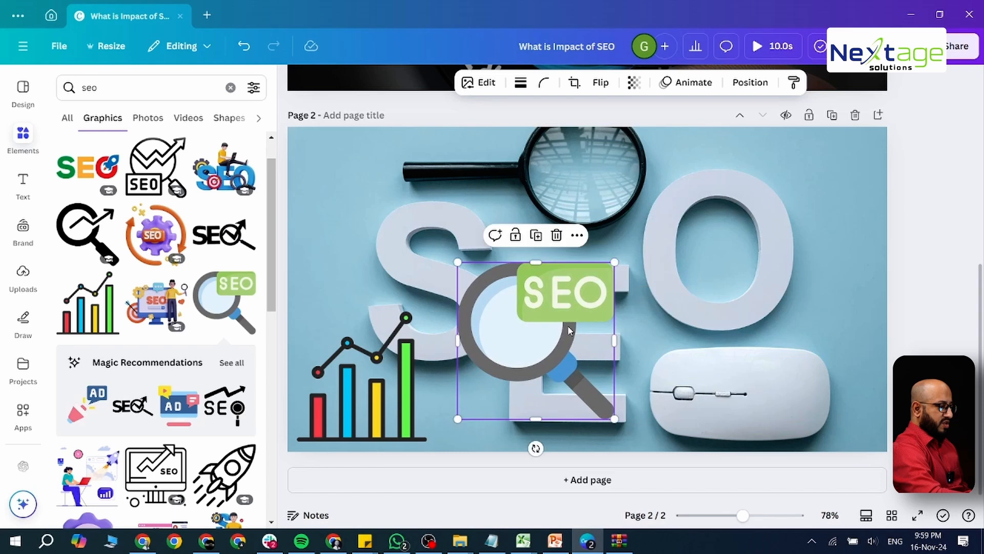
drag(569, 331, 820, 343)
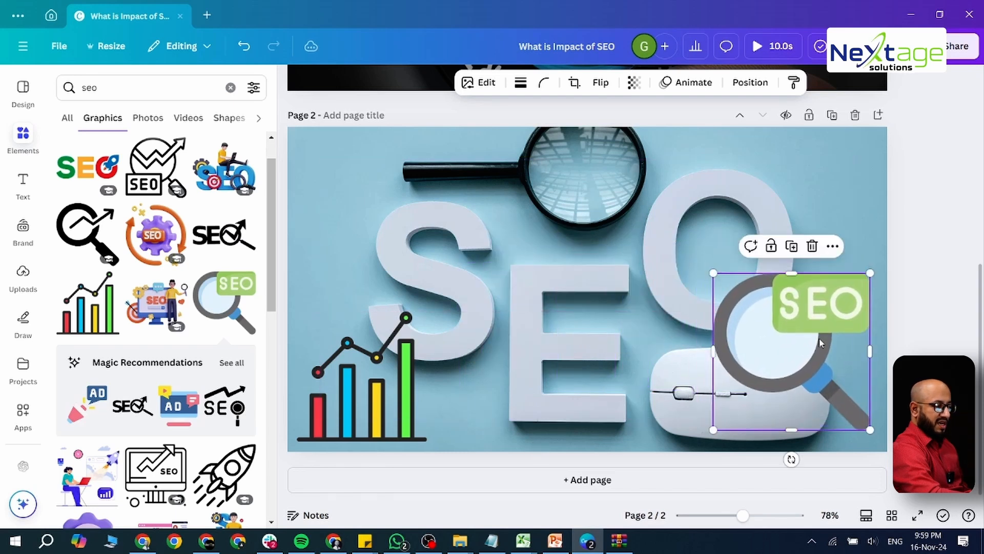
- Apply the Sketch animation to the magnifying glass graphic with the green SEO label on page 2
scroll(678, 290, up, 5)
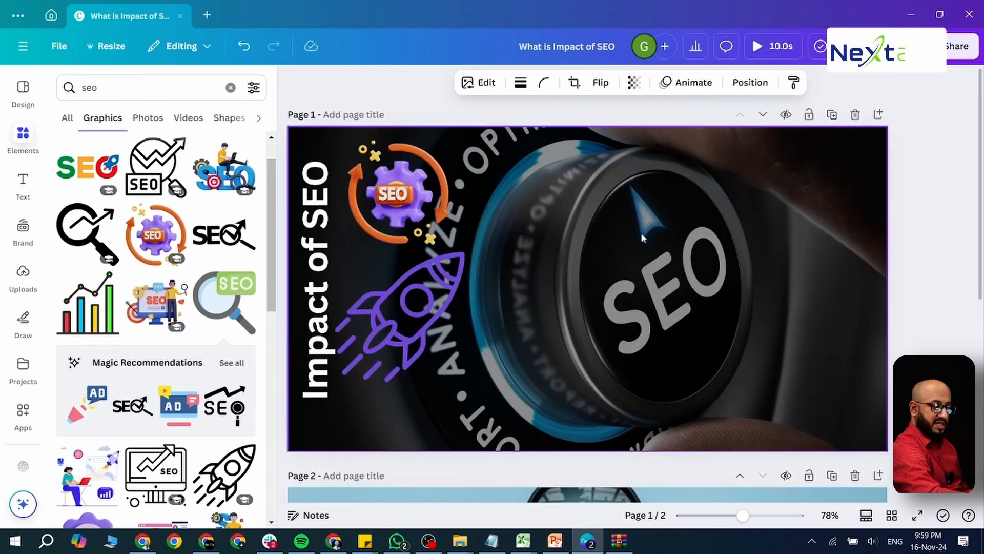
scroll(598, 265, down, 5)
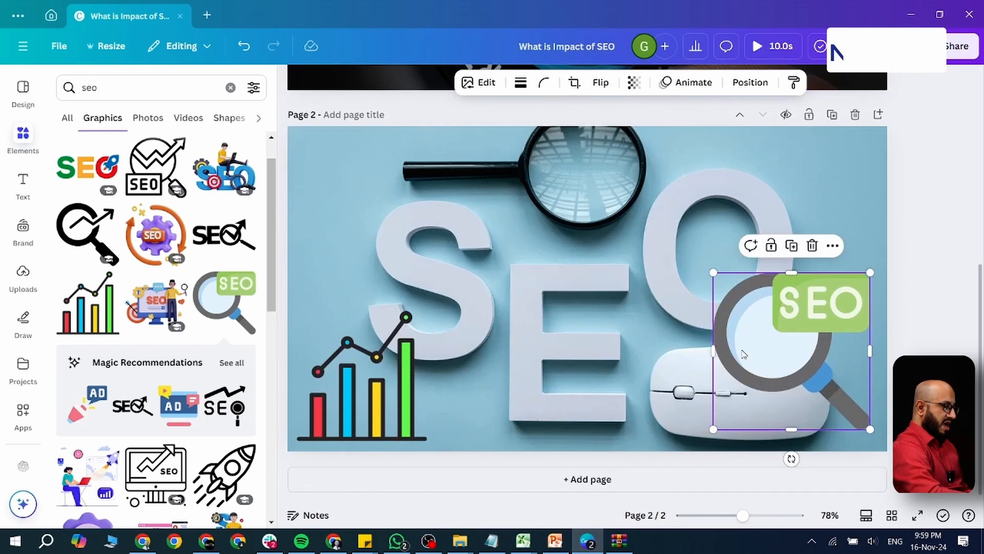
click(687, 82)
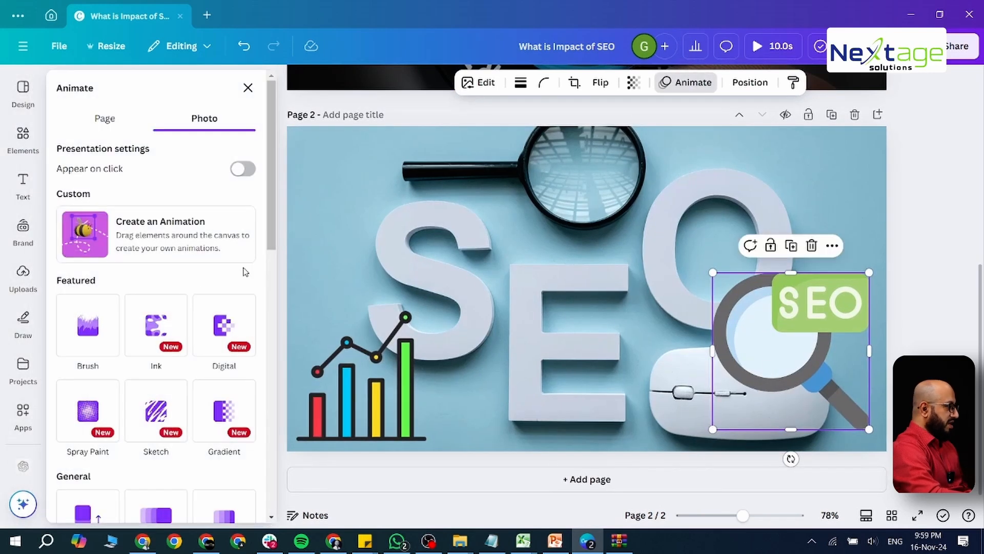
scroll(185, 374, down, 3)
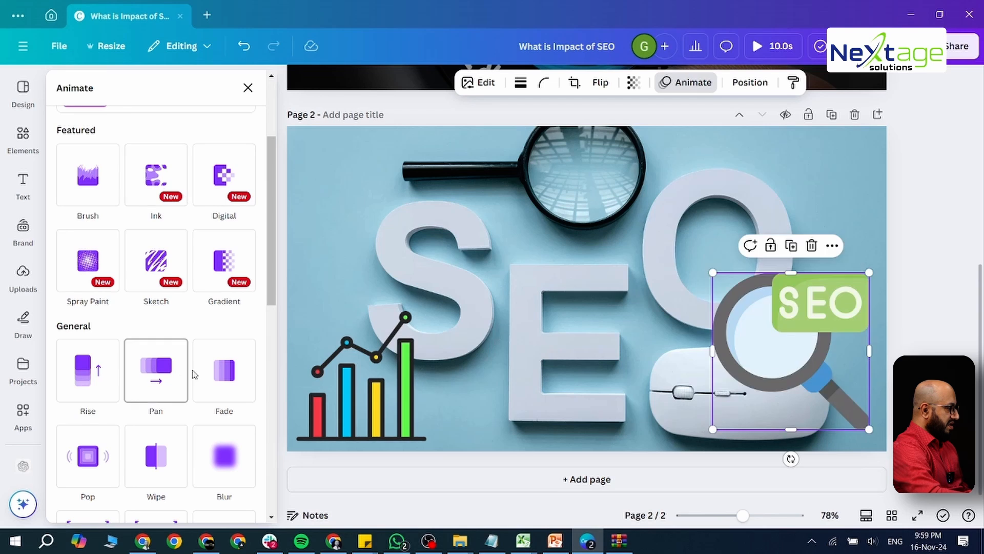
click(165, 280)
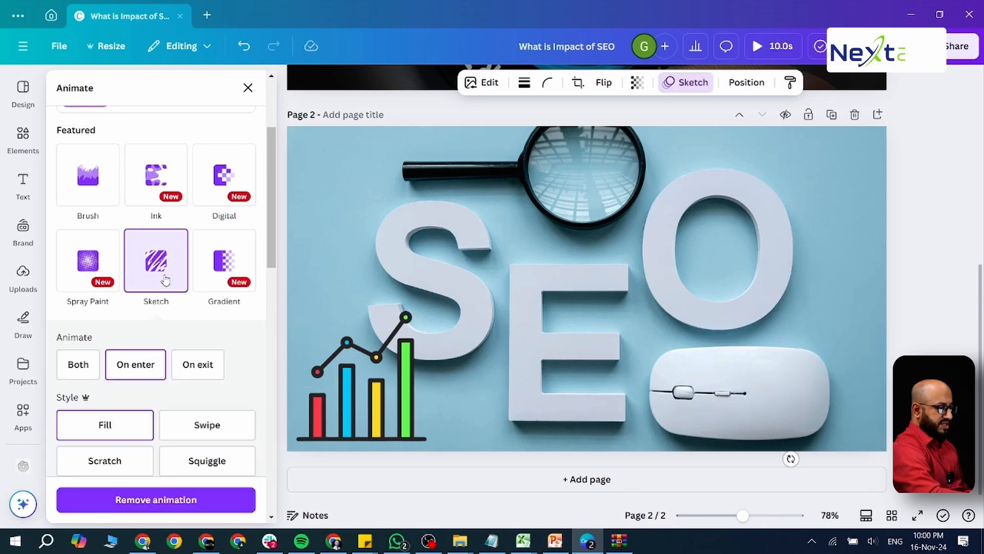
- Create a custom animation for the bar chart graphic on page 2, moving it along a looping freehand path across the SEO letters and back
click(362, 395)
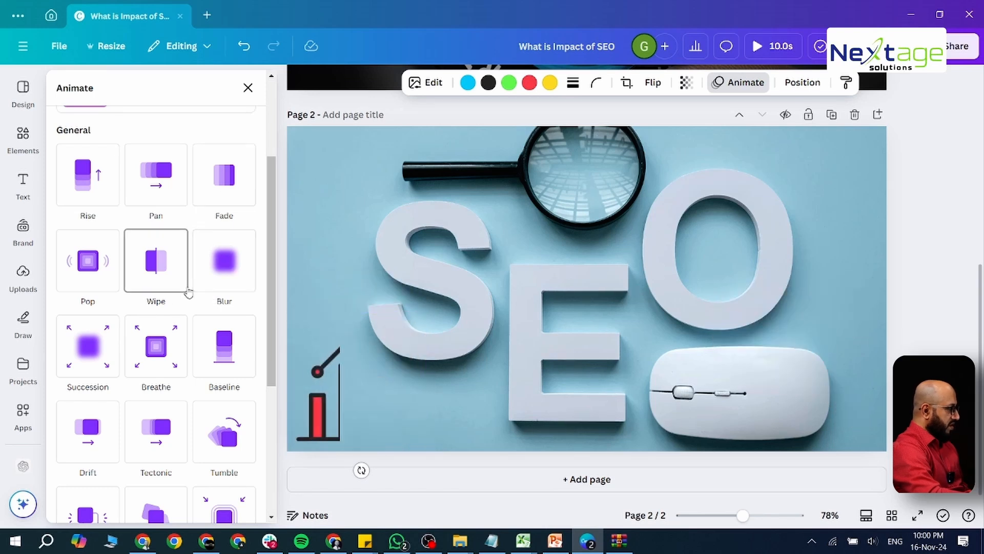
scroll(186, 291, up, 3)
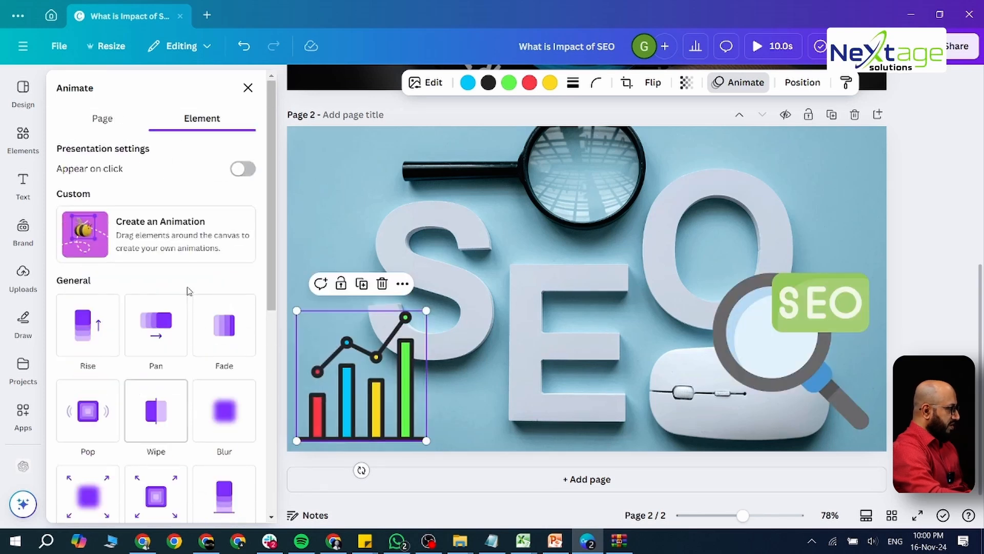
click(89, 232)
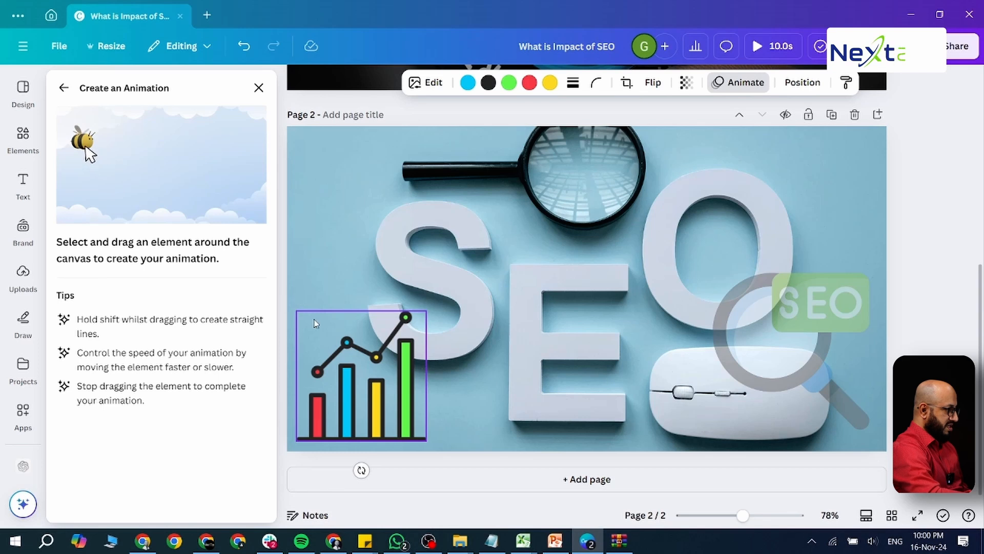
mouse_move(347, 367)
mouse_down()
mouse_move(366, 283)
mouse_move(419, 284)
mouse_move(444, 306)
mouse_move(464, 239)
mouse_move(625, 156)
mouse_move(622, 238)
mouse_move(505, 275)
mouse_move(513, 310)
mouse_move(469, 362)
mouse_move(376, 347)
mouse_move(341, 368)
mouse_up()
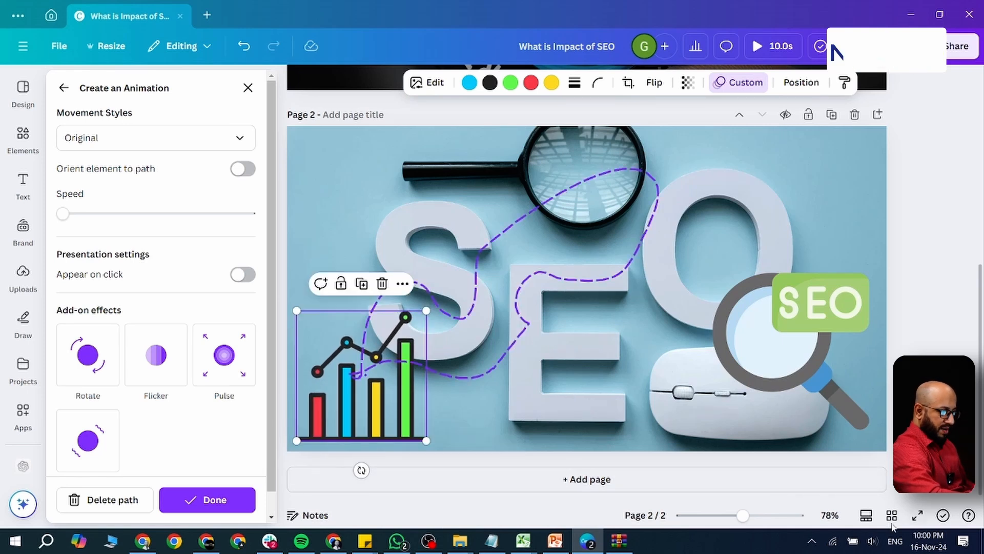
- Add a Match & Move transition between pages 1 and 2 and play a preview of the whole animation
click(866, 517)
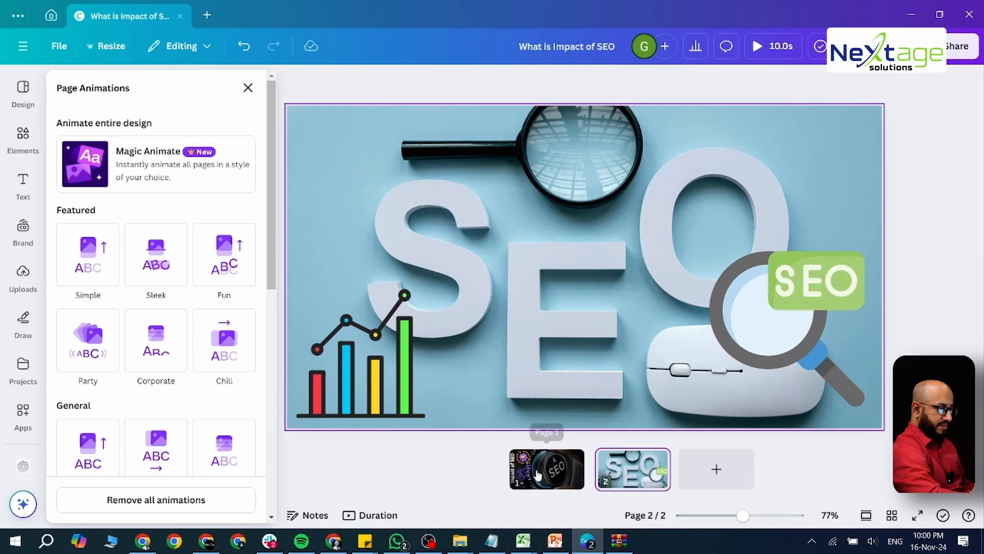
click(563, 475)
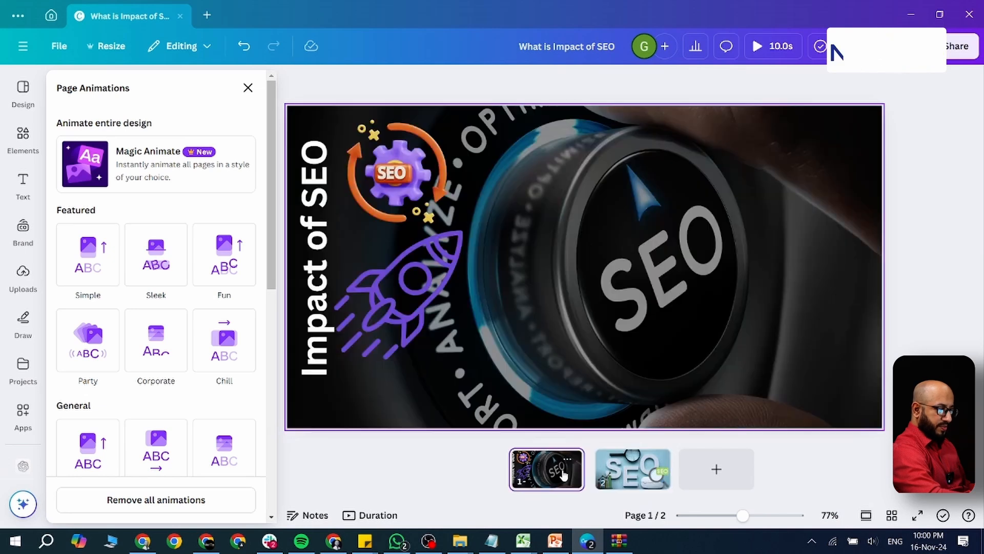
click(625, 473)
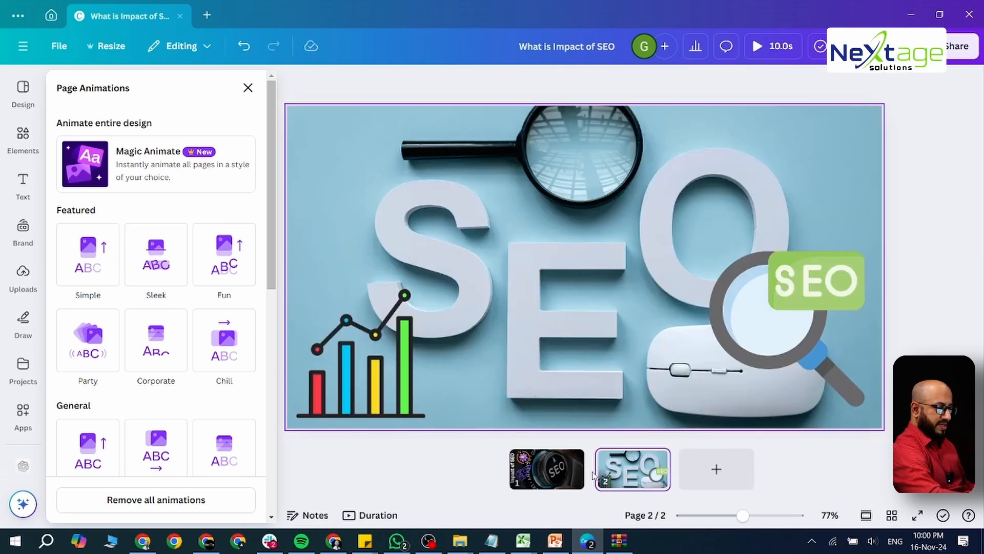
mouse_move(592, 474)
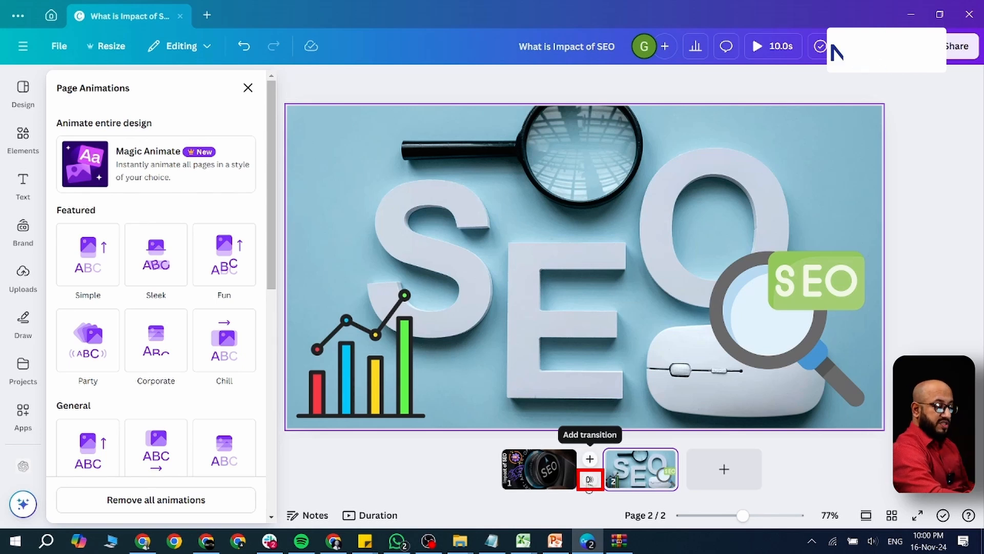
click(590, 480)
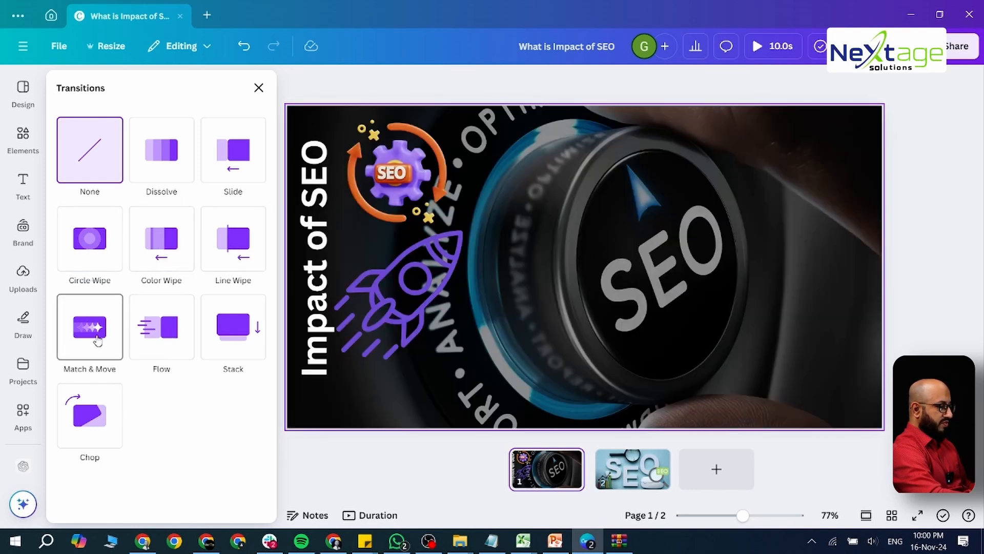
click(97, 338)
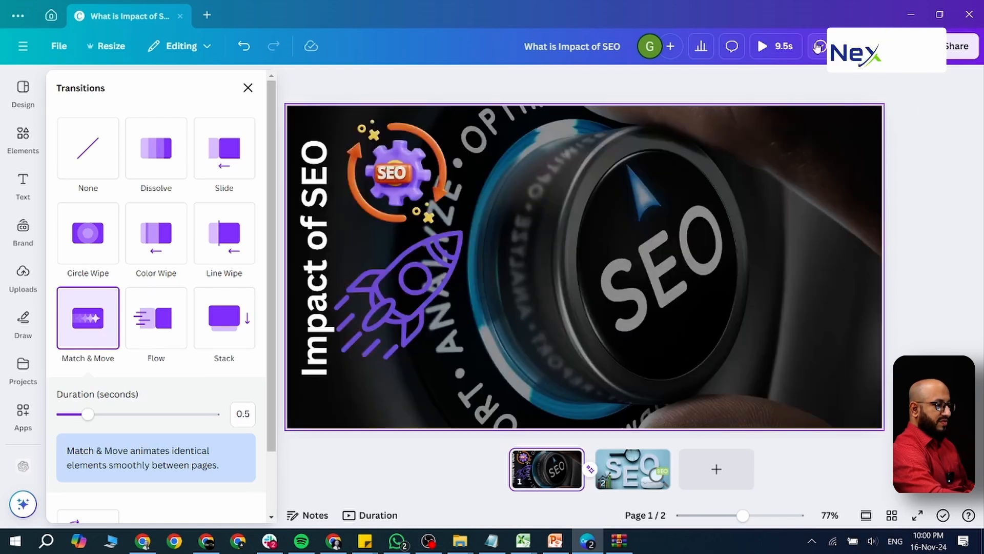
click(778, 47)
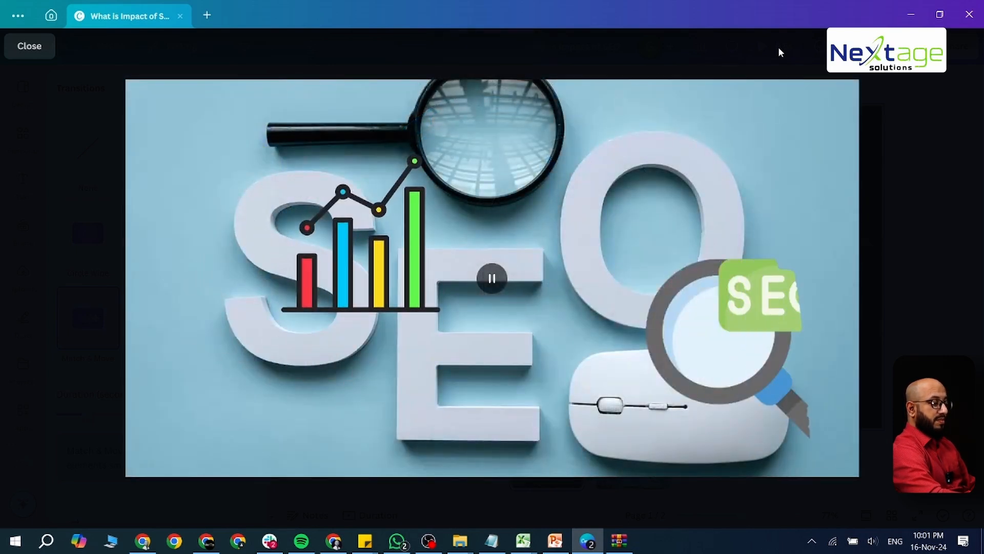
mouse_move(737, 110)
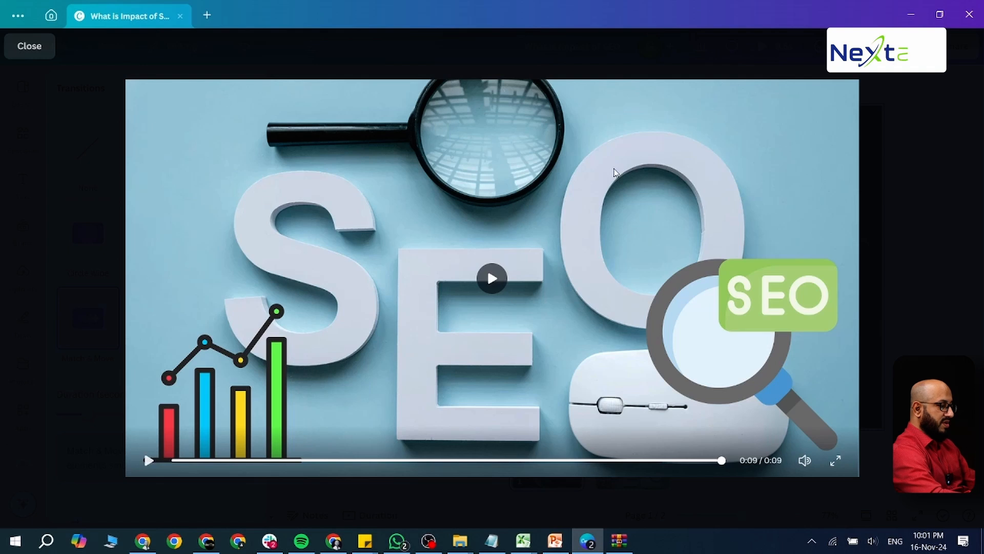
key(Escape)
- Download all pages of the design as an MP4 video
click(948, 46)
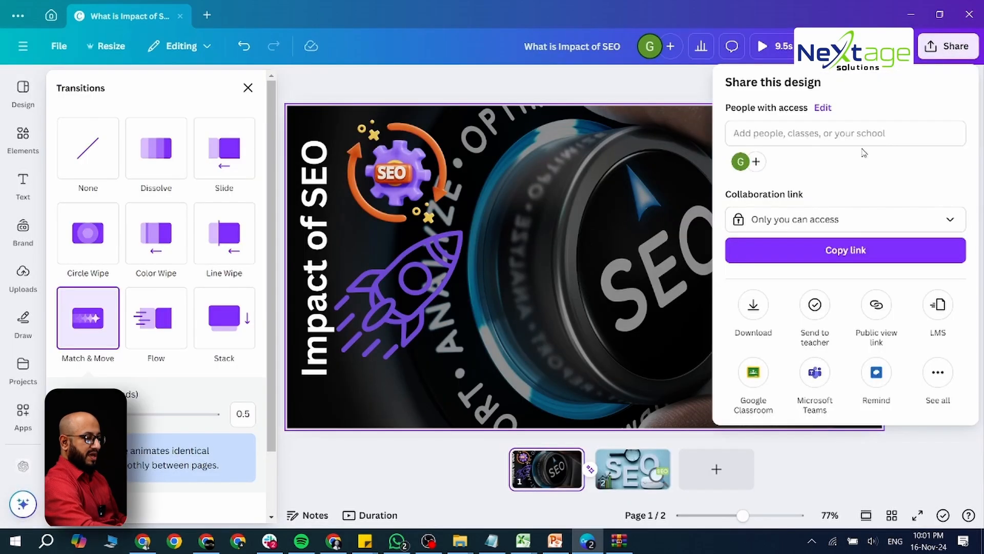
click(752, 306)
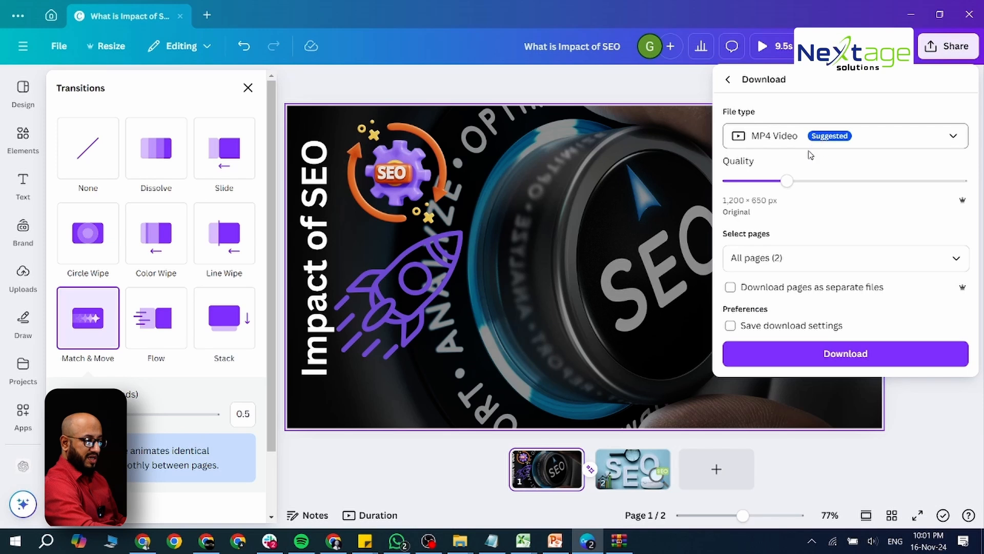
click(836, 351)
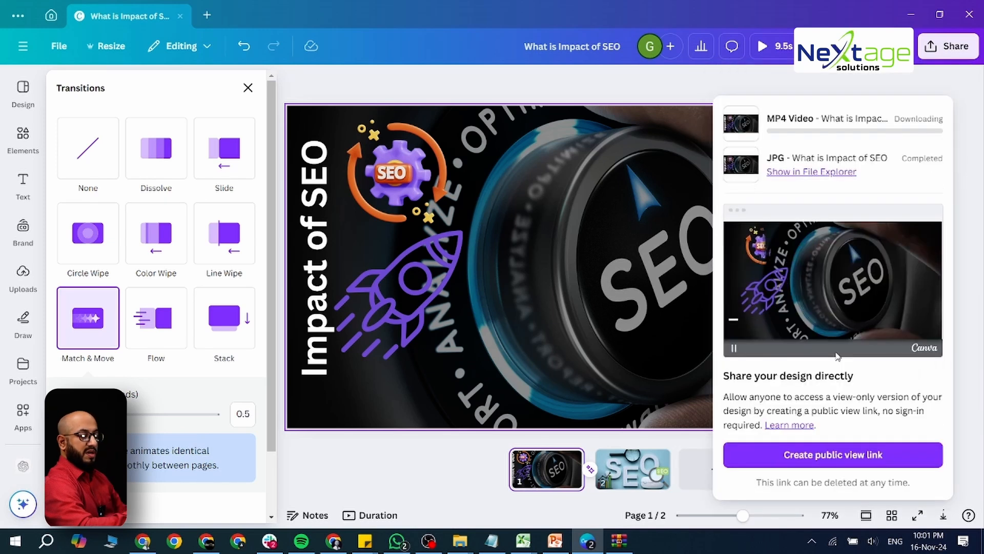